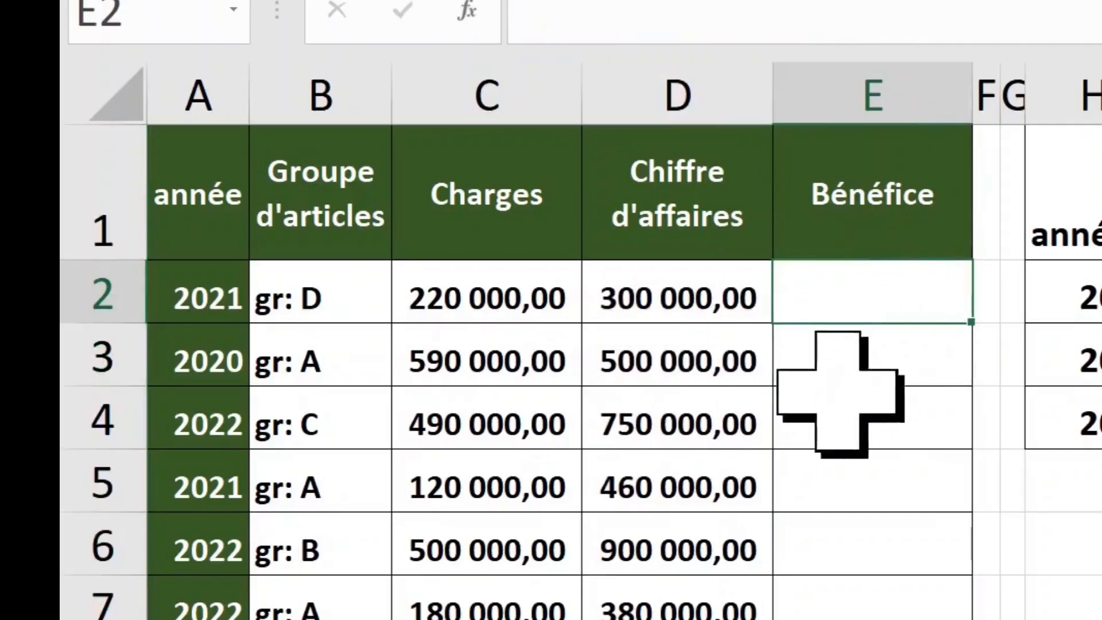
# Step: Calculate the profit in E2 with =D2-C2 and fill the formula down the Bénéfice column
pyautogui.click(865, 307)
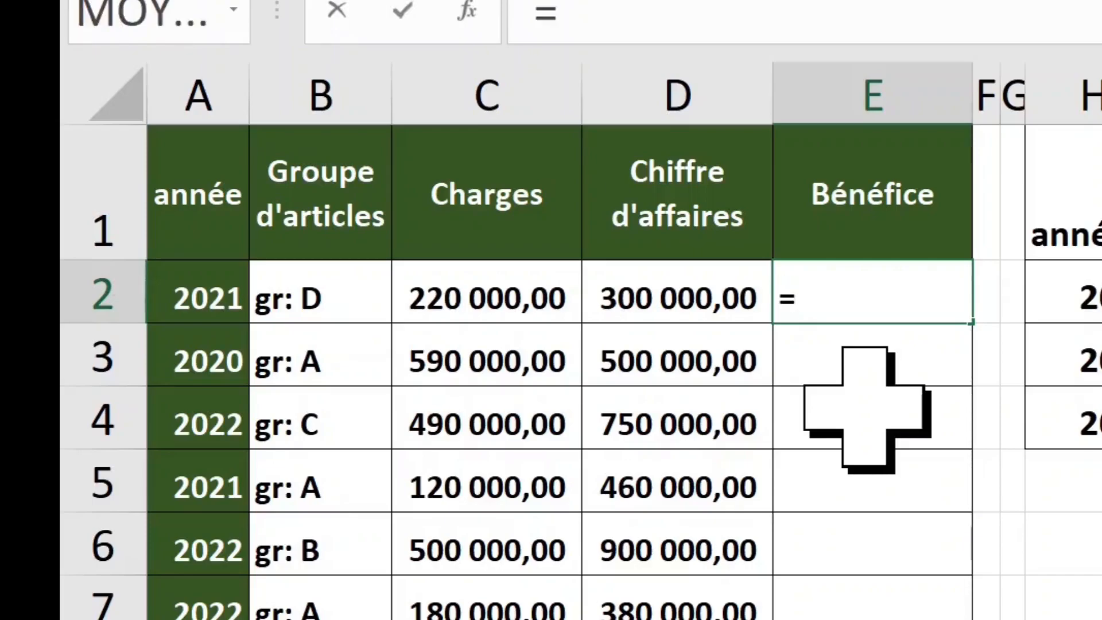
pyautogui.write('=')
pyautogui.click(711, 305)
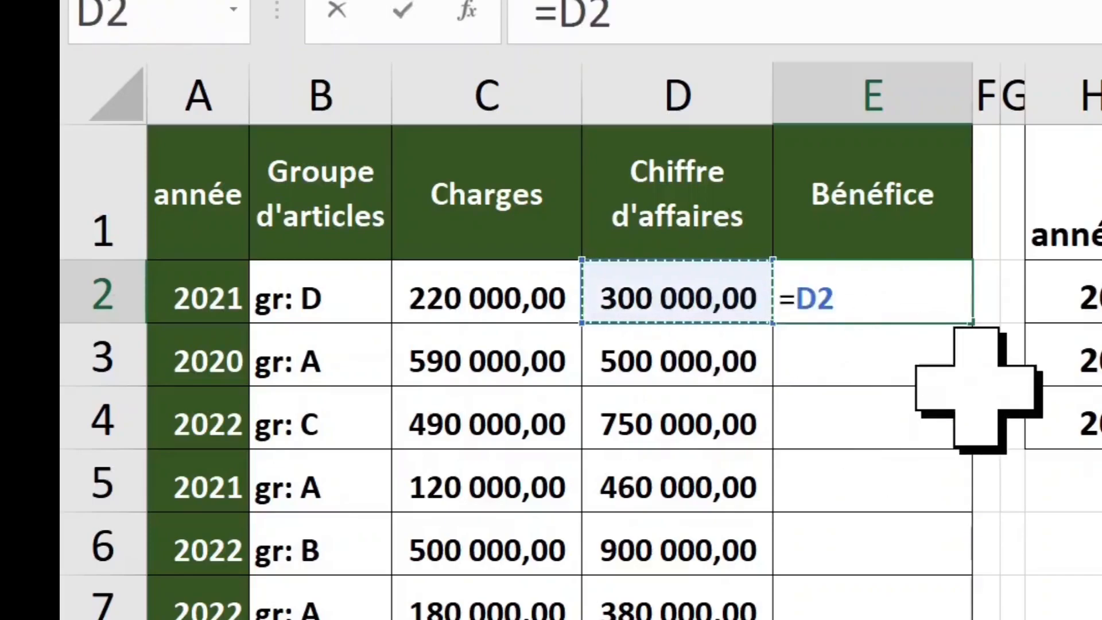
pyautogui.click(442, 293)
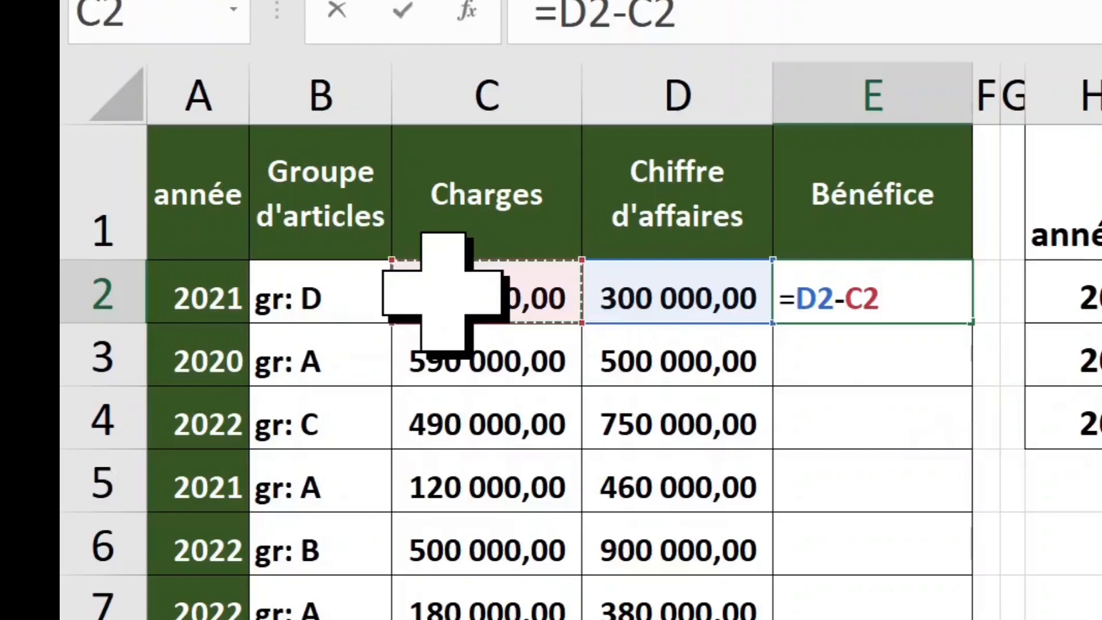
pyautogui.press('Return')
pyautogui.click(873, 305)
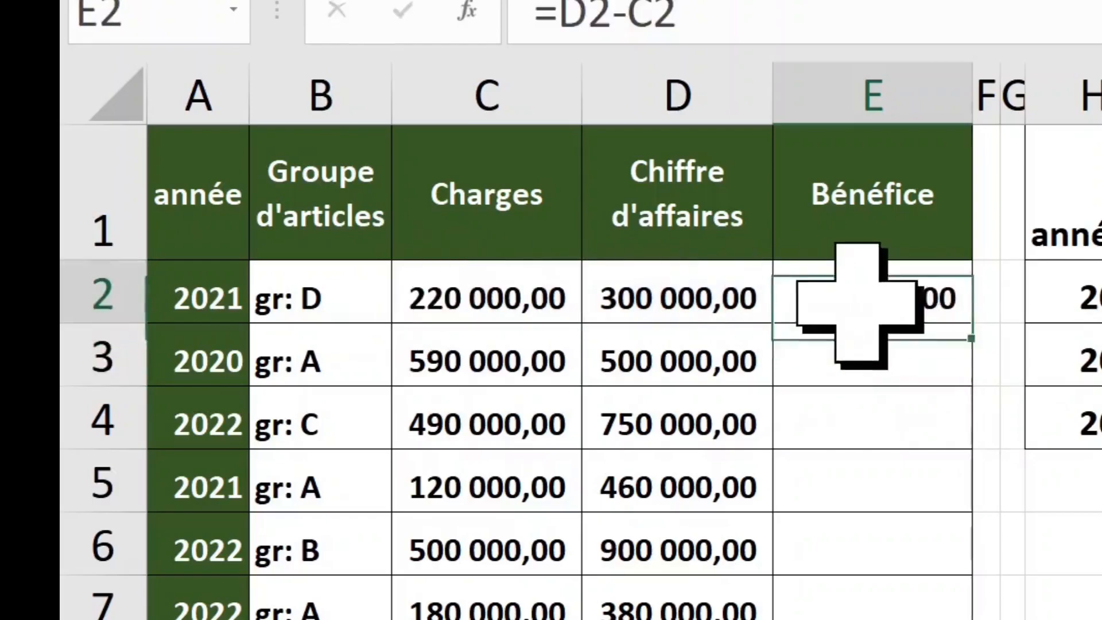
pyautogui.doubleClick(982, 327)
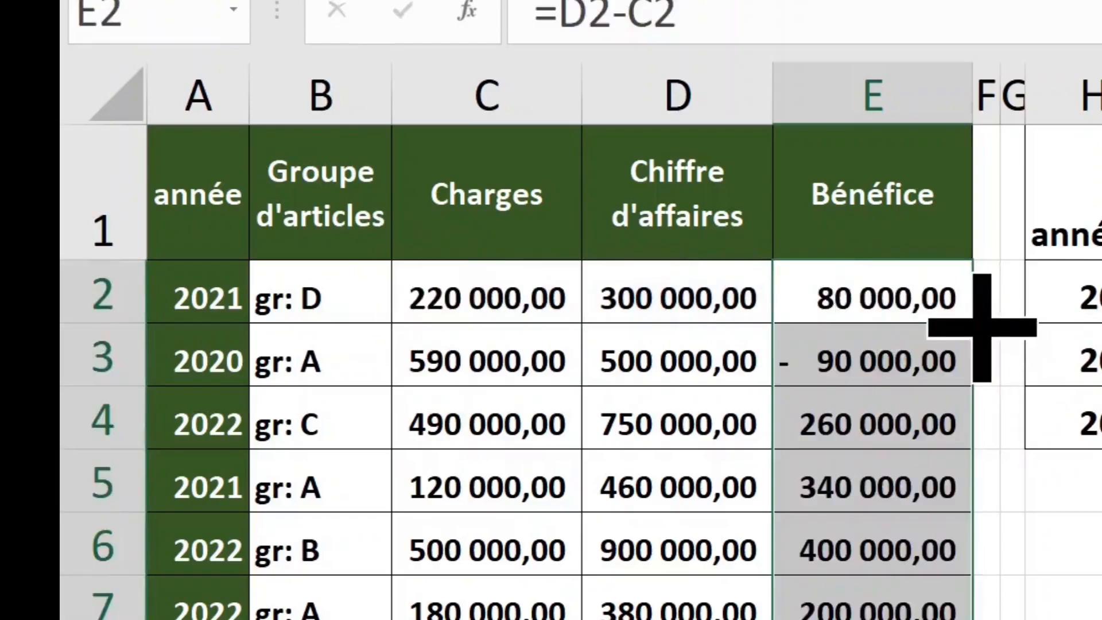
# Step: Undo the fill and the profit formula in the Bénéfice column
pyautogui.click(878, 310)
pyautogui.hotkey('ctrl', 'z')
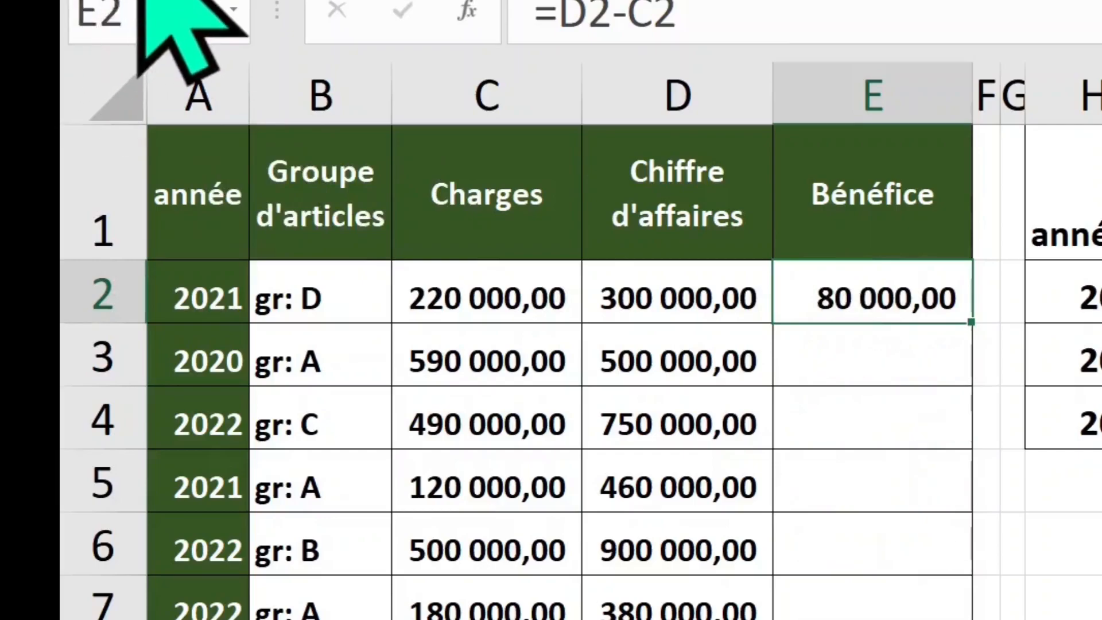
pyautogui.hotkey('ctrl', 'z')
# Step: Create a pivot table from the data range A1:D13, année to Chiffre d'affaires, on a new worksheet
pyautogui.moveTo(661, 224)
pyautogui.mouseDown()
pyautogui.moveTo(177, 209)
pyautogui.moveTo(668, 203)
pyautogui.mouseUp()
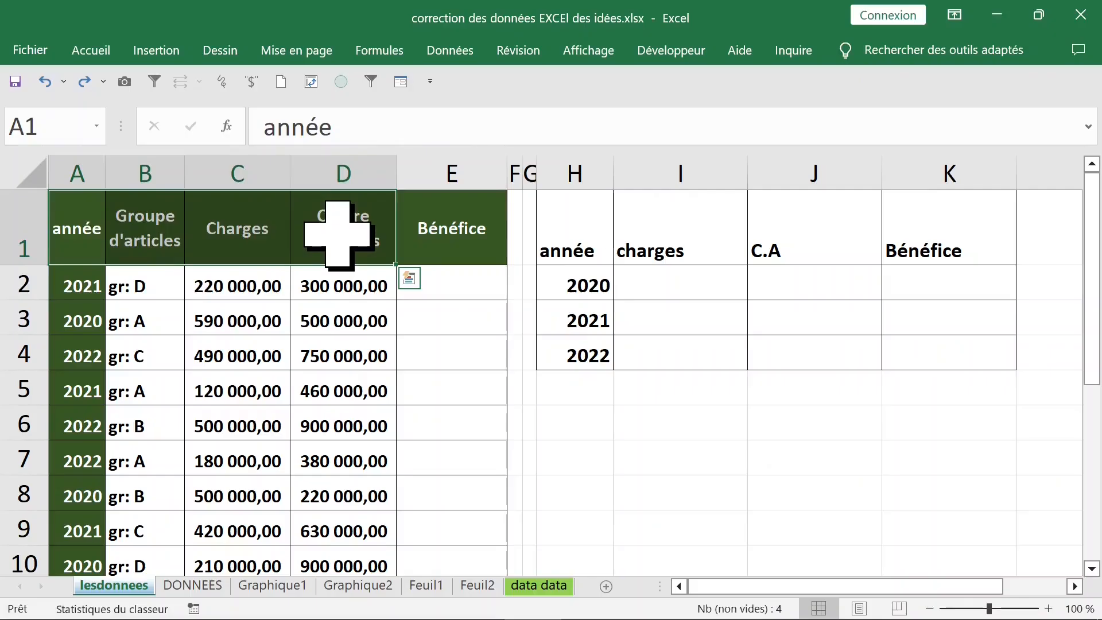
pyautogui.hotkey('ctrl', 'shift', 'Down')
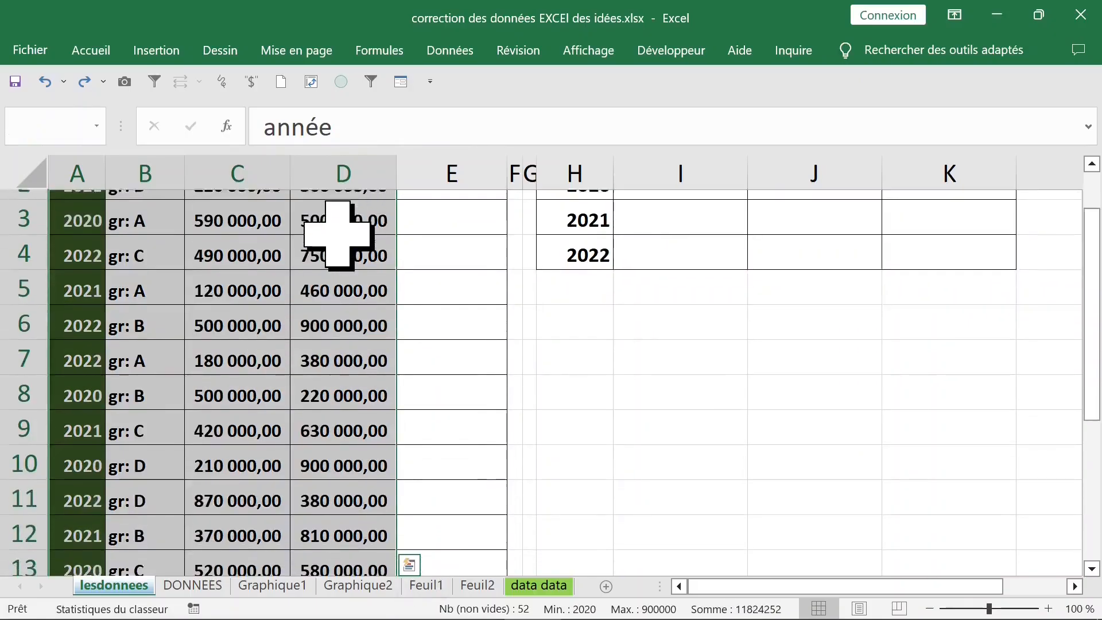
pyautogui.click(156, 57)
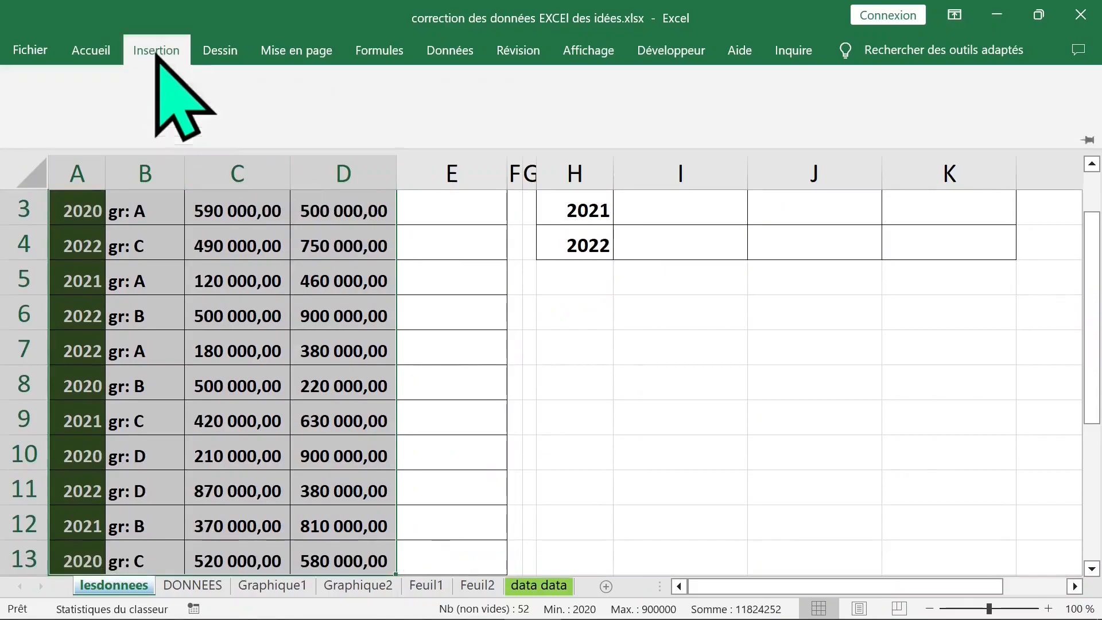
pyautogui.click(50, 126)
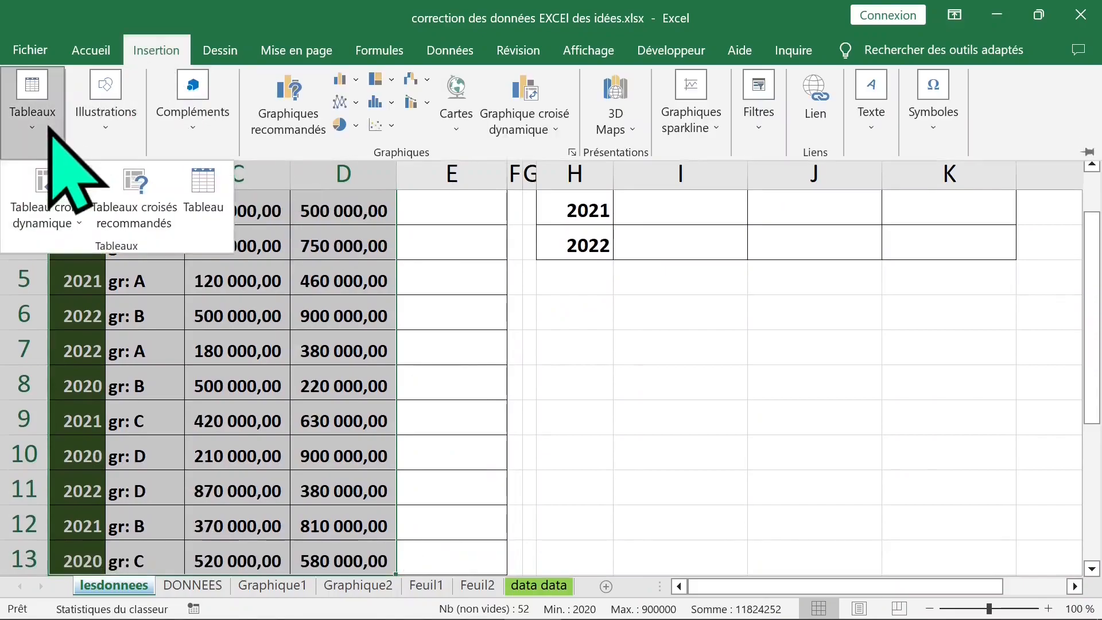
pyautogui.click(46, 190)
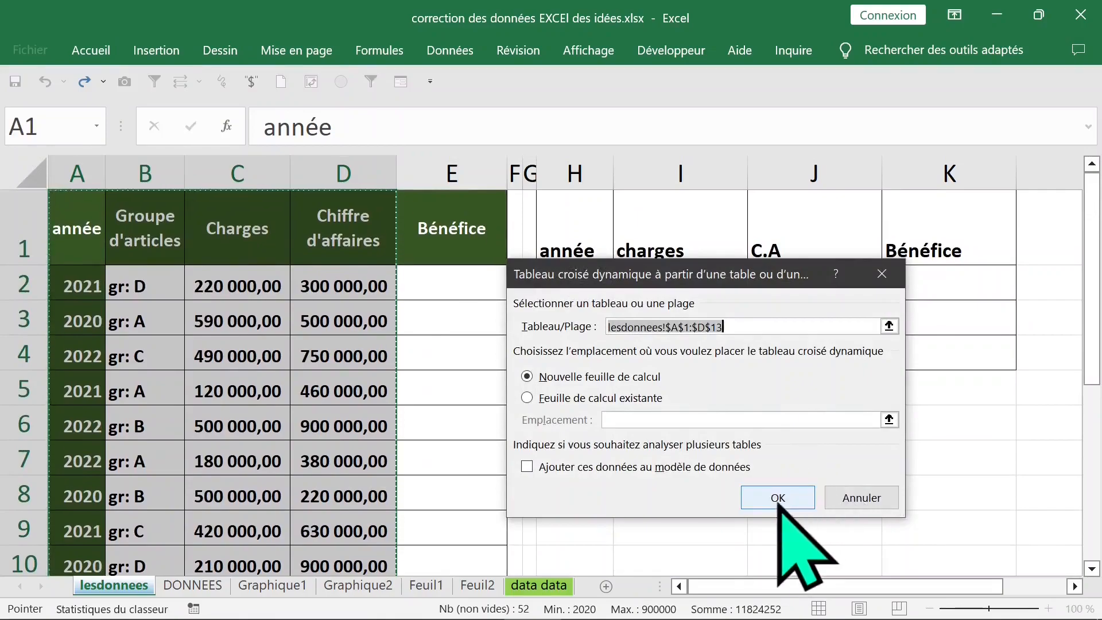
pyautogui.click(777, 505)
# Step: Rename the new pivot table worksheet as "lesdonnees TCD"
pyautogui.write('les')
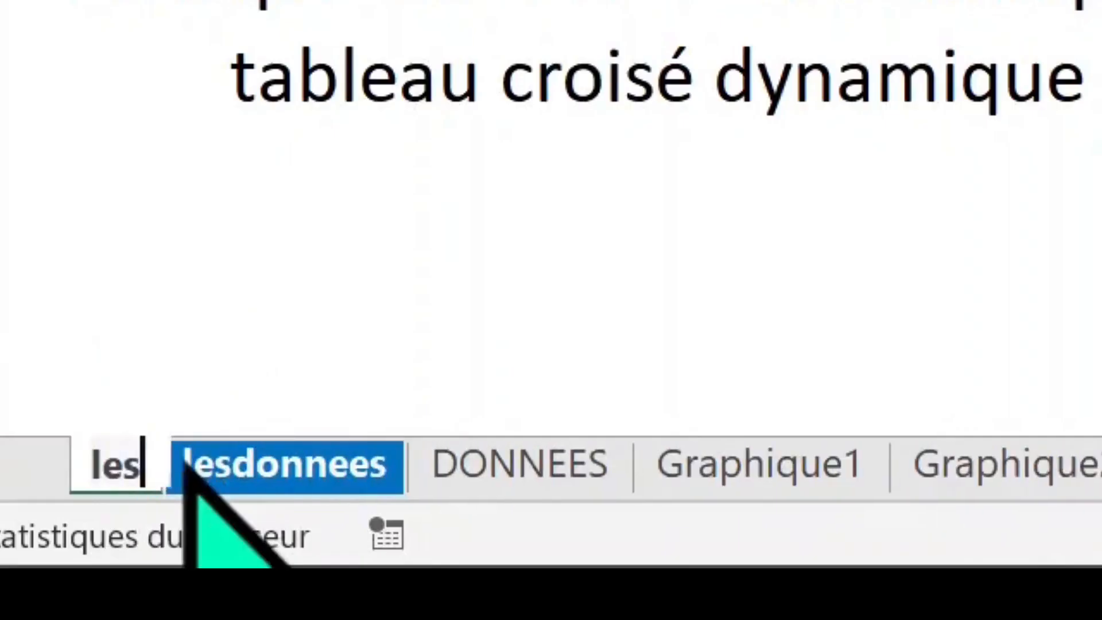
pyautogui.write('donnees')
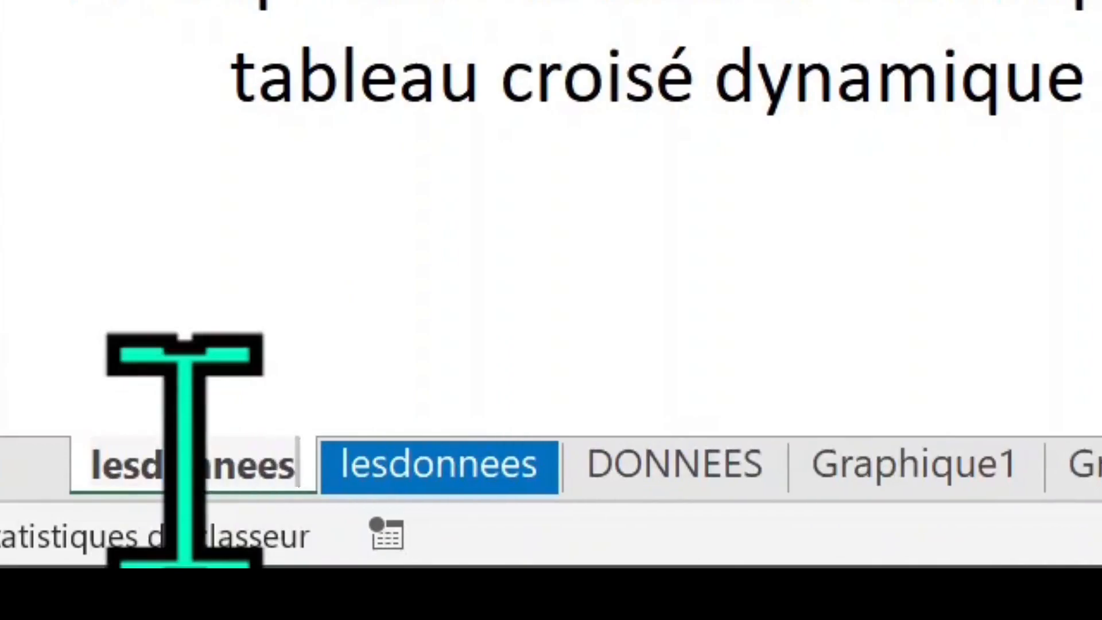
pyautogui.write(' TCD')
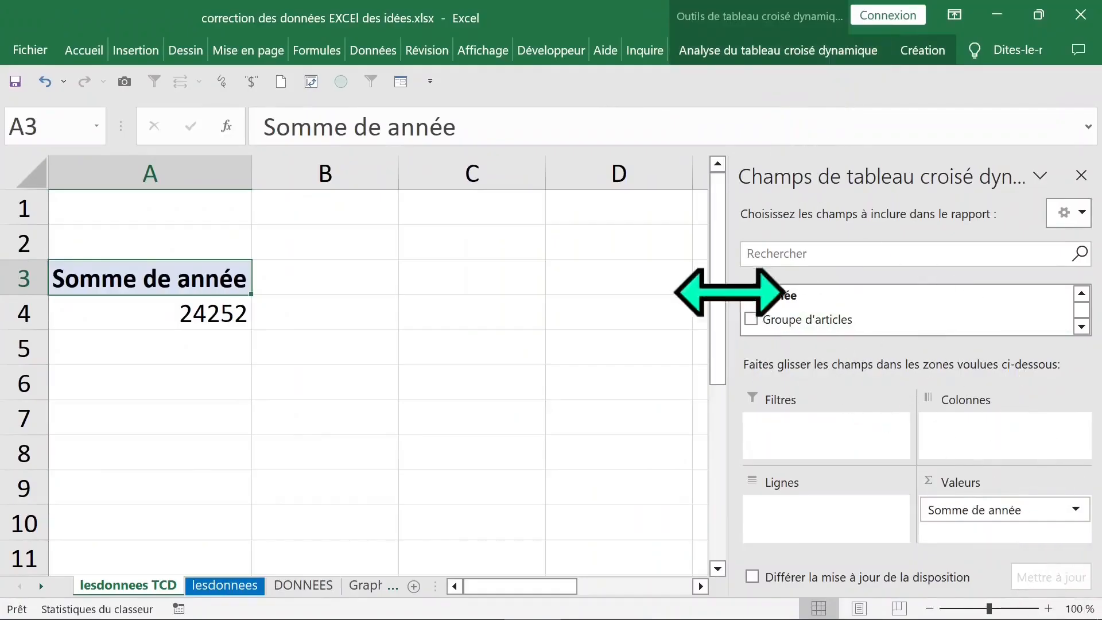
# Step: Move the année field from the pivot table's values to its rows and add Groupe d'articles beneath it
pyautogui.click(751, 295)
pyautogui.click(751, 295)
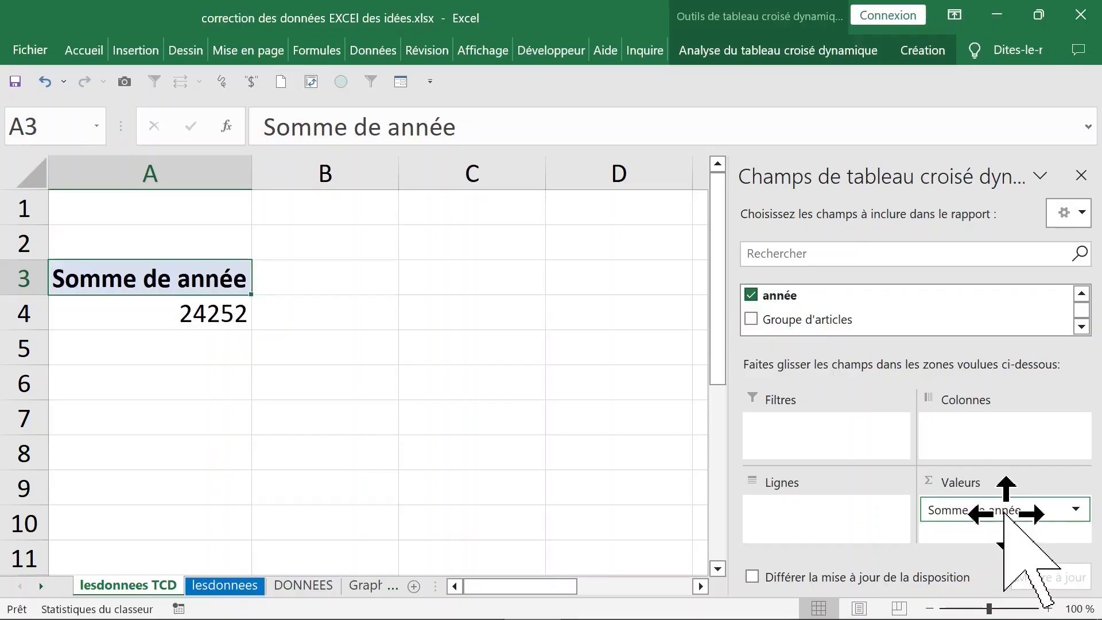
pyautogui.moveTo(1009, 509); pyautogui.dragTo(831, 510)
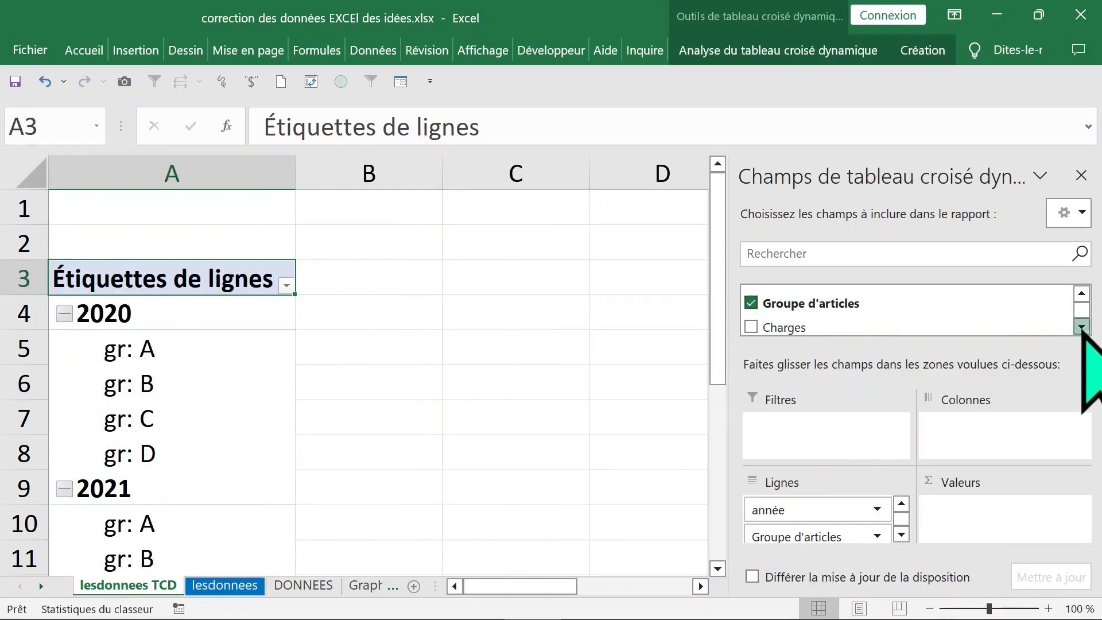
# Step: Add Charges and Chiffre d'affaires to the pivot table's values and close the field list
pyautogui.moveTo(841, 326); pyautogui.dragTo(976, 507)
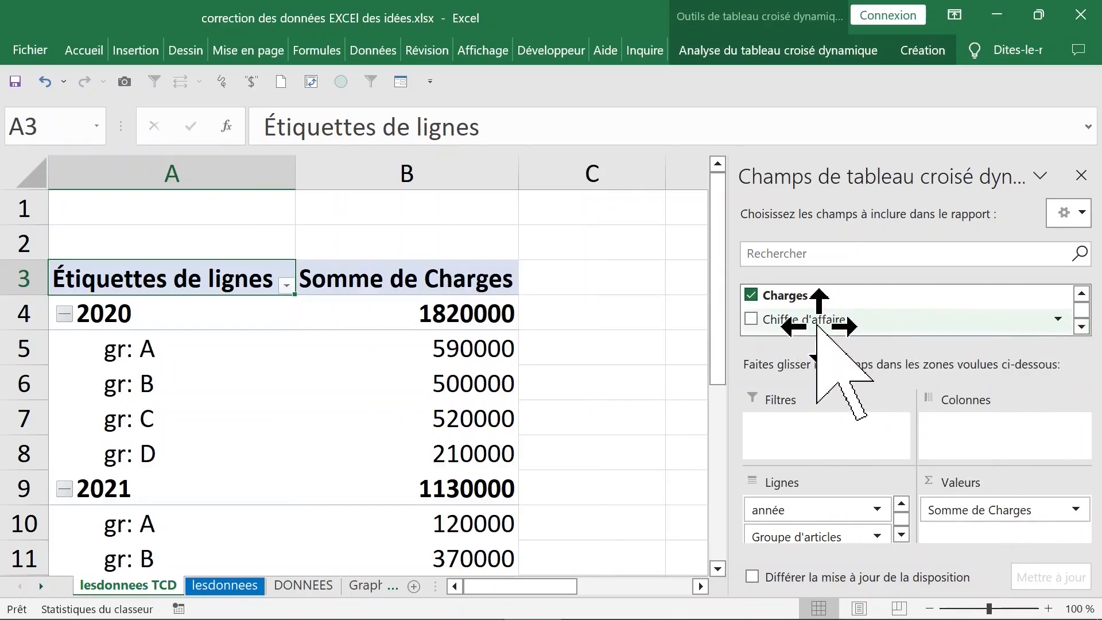
pyautogui.moveTo(829, 318); pyautogui.dragTo(935, 462)
pyautogui.moveTo(984, 535); pyautogui.dragTo(976, 523)
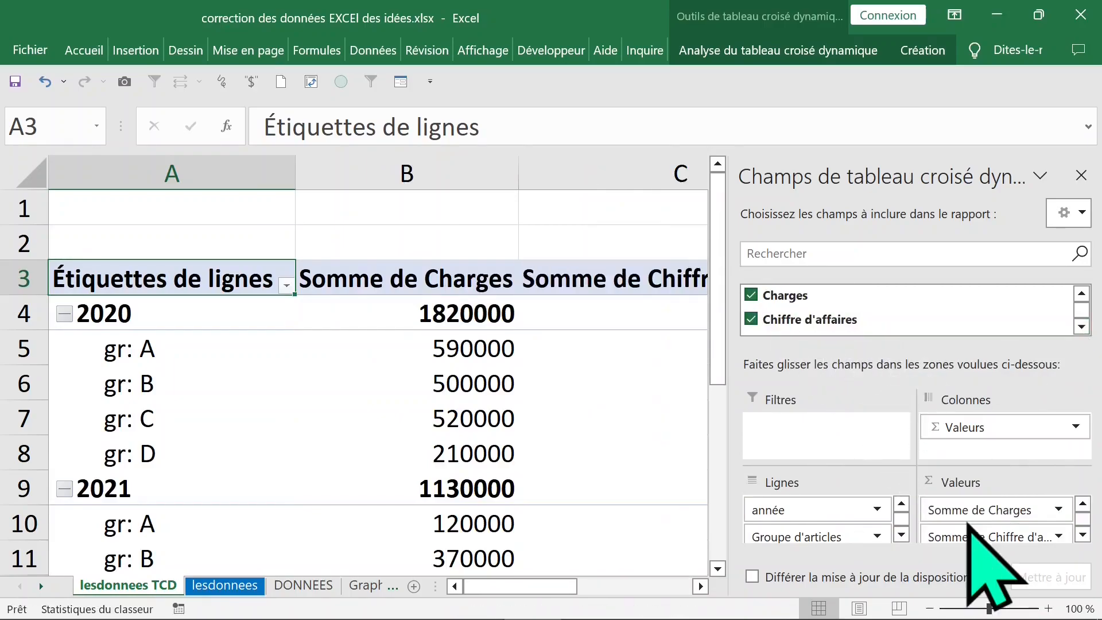
pyautogui.click(1081, 175)
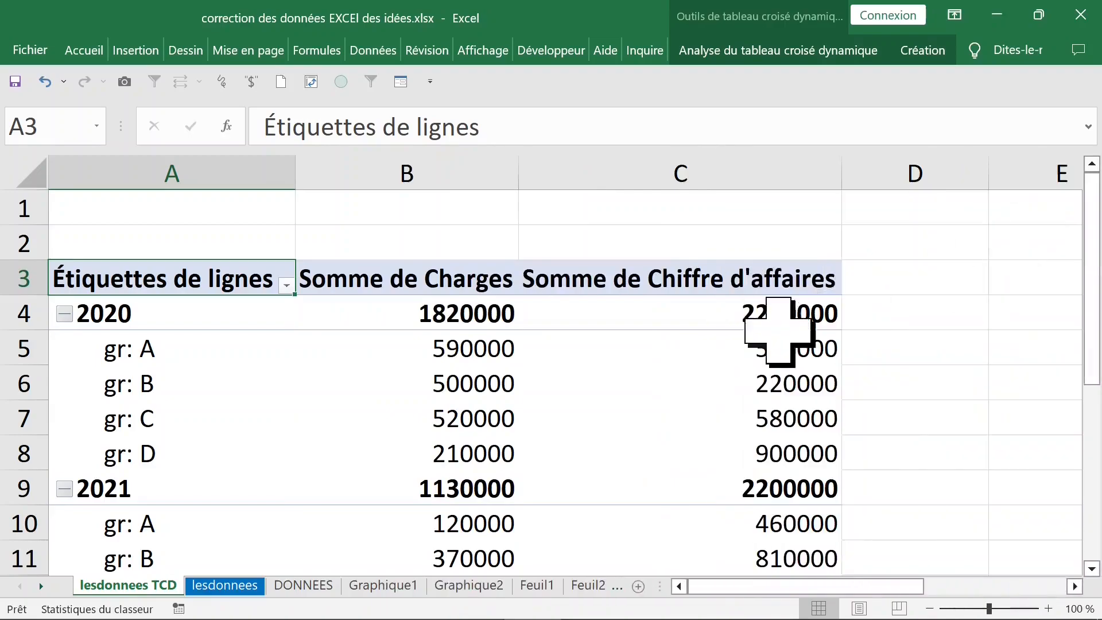
# Step: Set the number format of Somme de Charges to Monétaire with 2 decimals and the € symbol
pyautogui.click(617, 357)
pyautogui.click(463, 336)
pyautogui.click(494, 319)
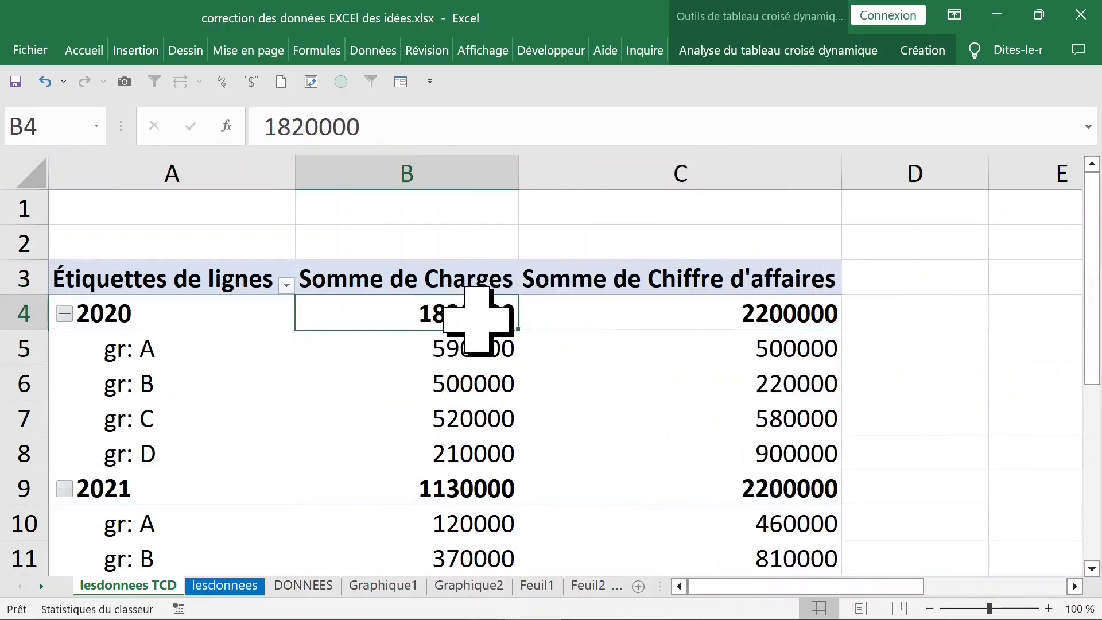
pyautogui.rightClick(419, 315)
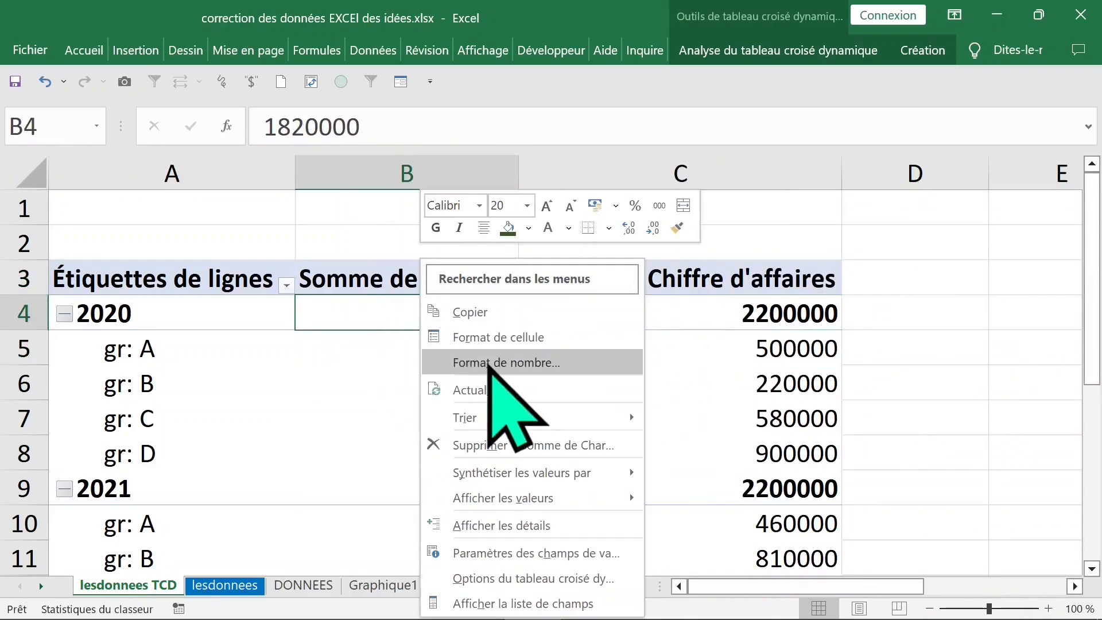
pyautogui.click(485, 365)
pyautogui.click(304, 212)
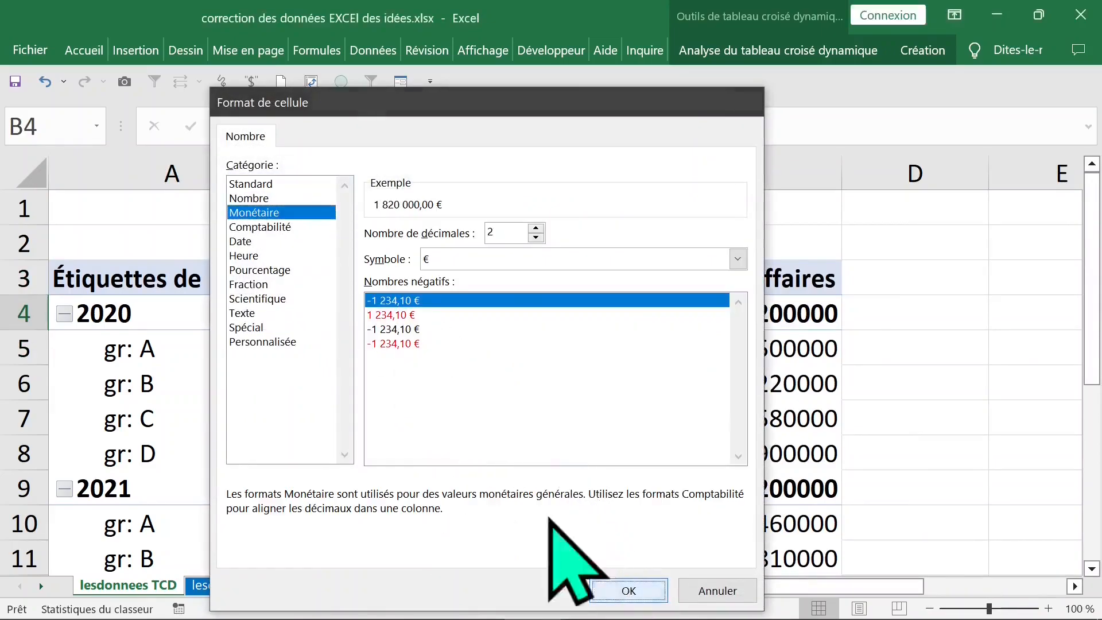
pyautogui.click(625, 589)
# Step: Set the number format of Somme de Chiffre d'affaires to Monétaire with 2 decimals and the € symbol
pyautogui.click(717, 313)
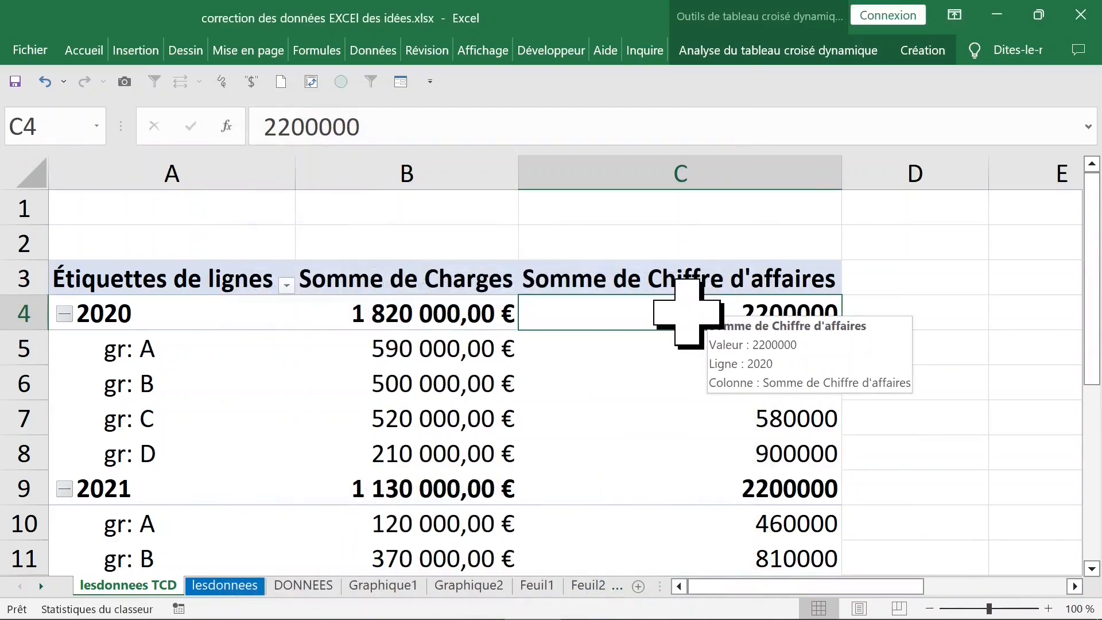
pyautogui.rightClick(692, 315)
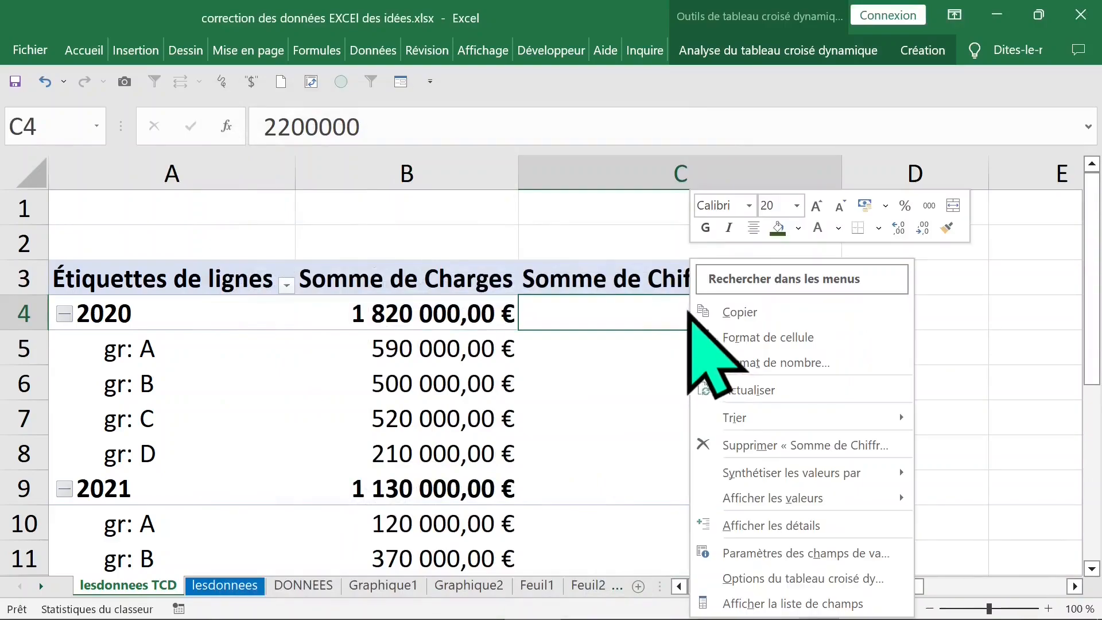
pyautogui.click(746, 361)
pyautogui.click(499, 214)
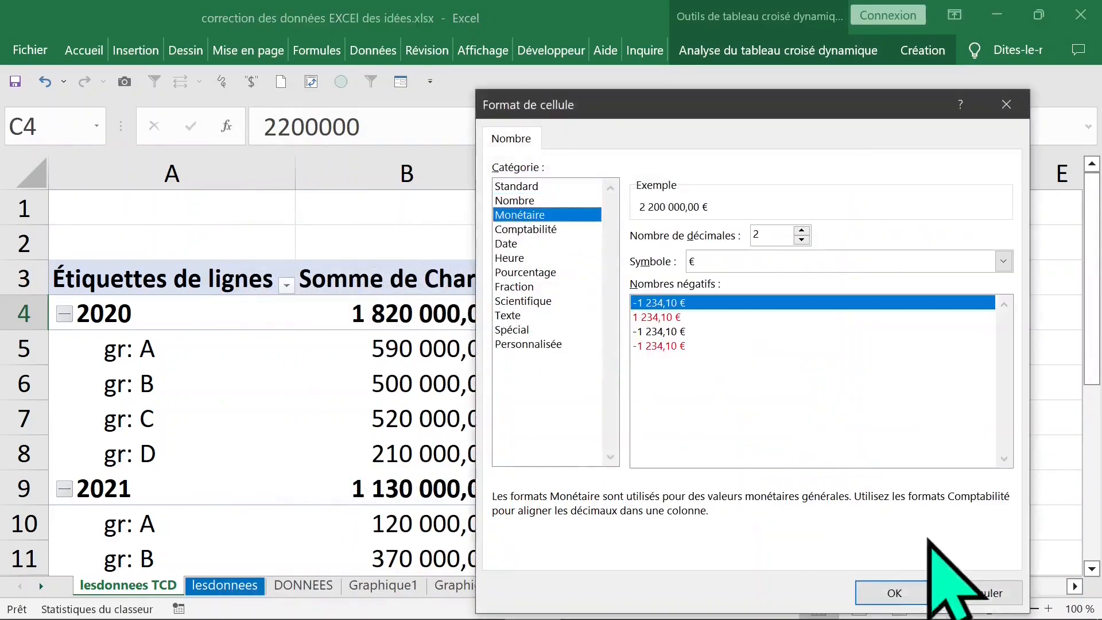
pyautogui.click(897, 593)
pyautogui.click(583, 381)
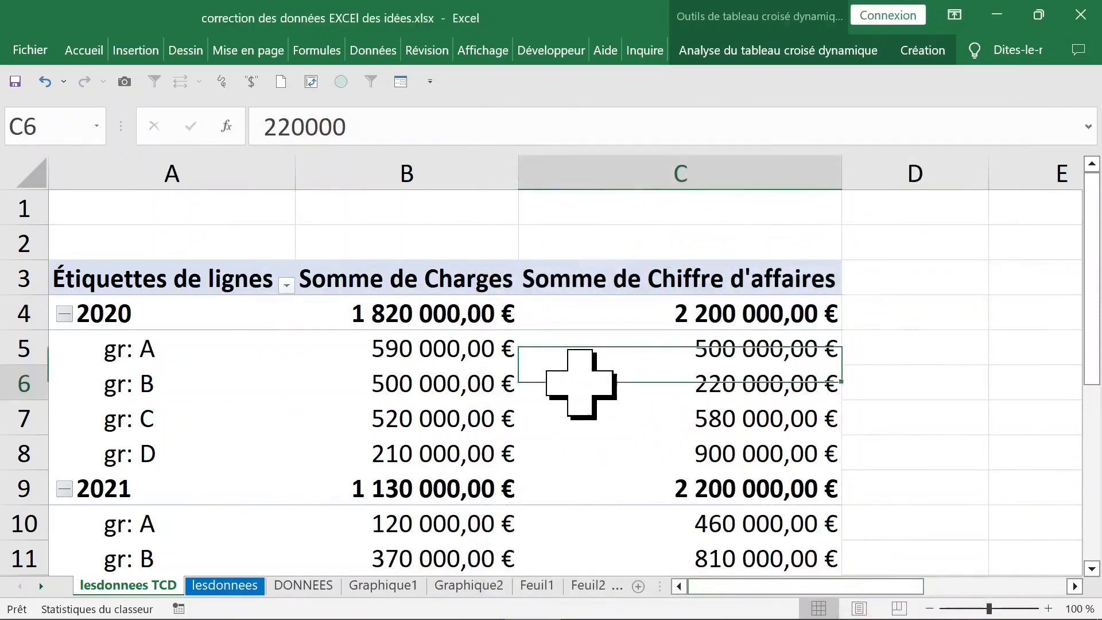
pyautogui.click(406, 313)
pyautogui.moveTo(986, 611); pyautogui.dragTo(983, 611)
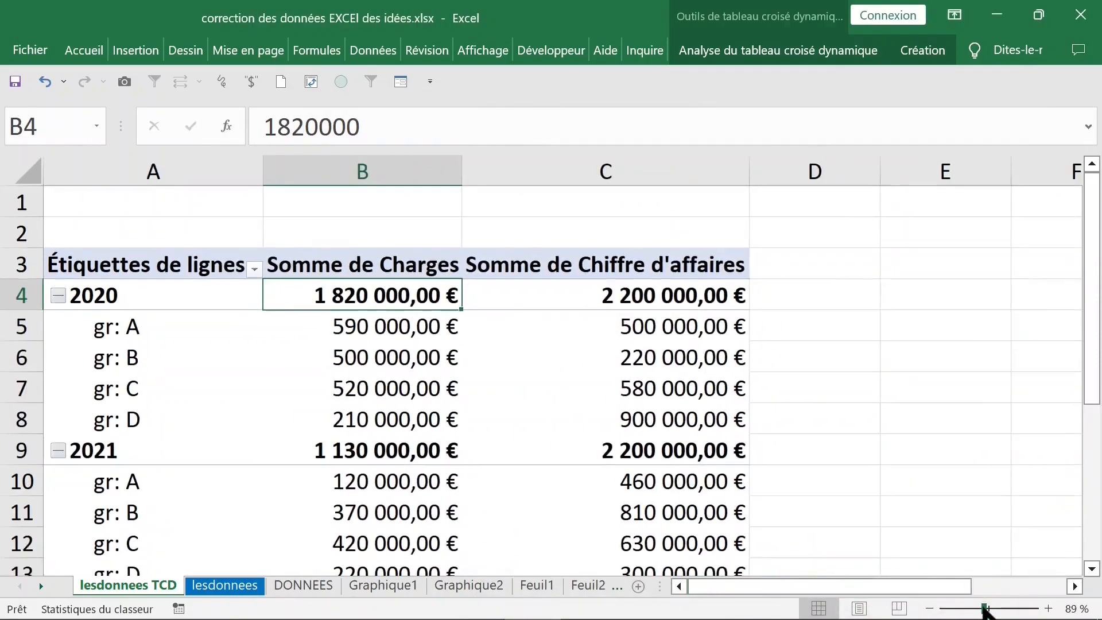
pyautogui.click(213, 327)
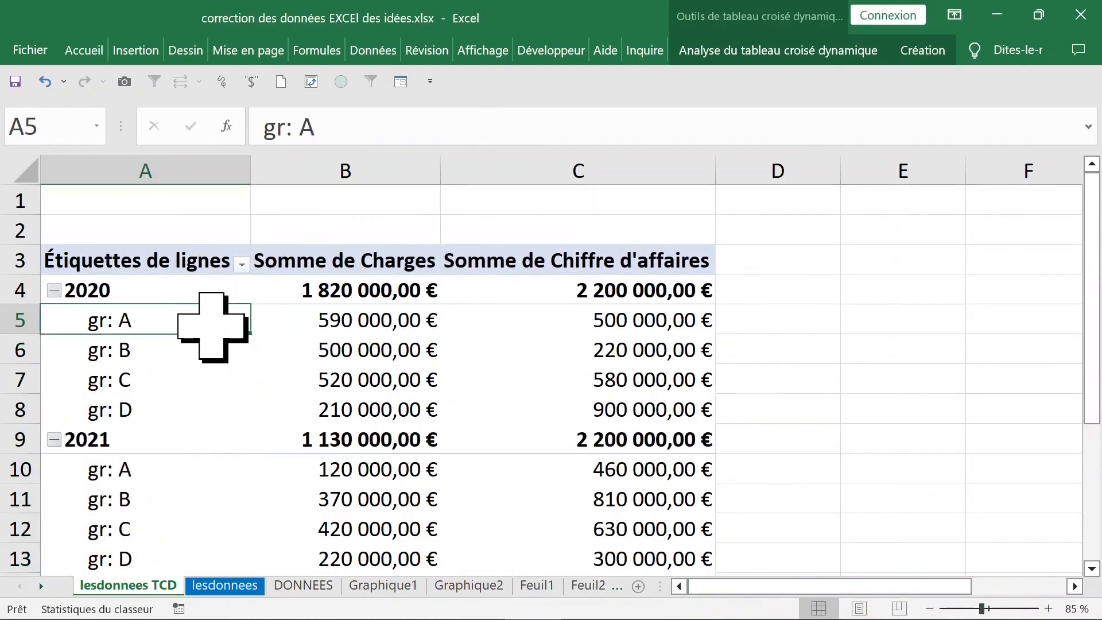
pyautogui.click(364, 287)
pyautogui.click(140, 329)
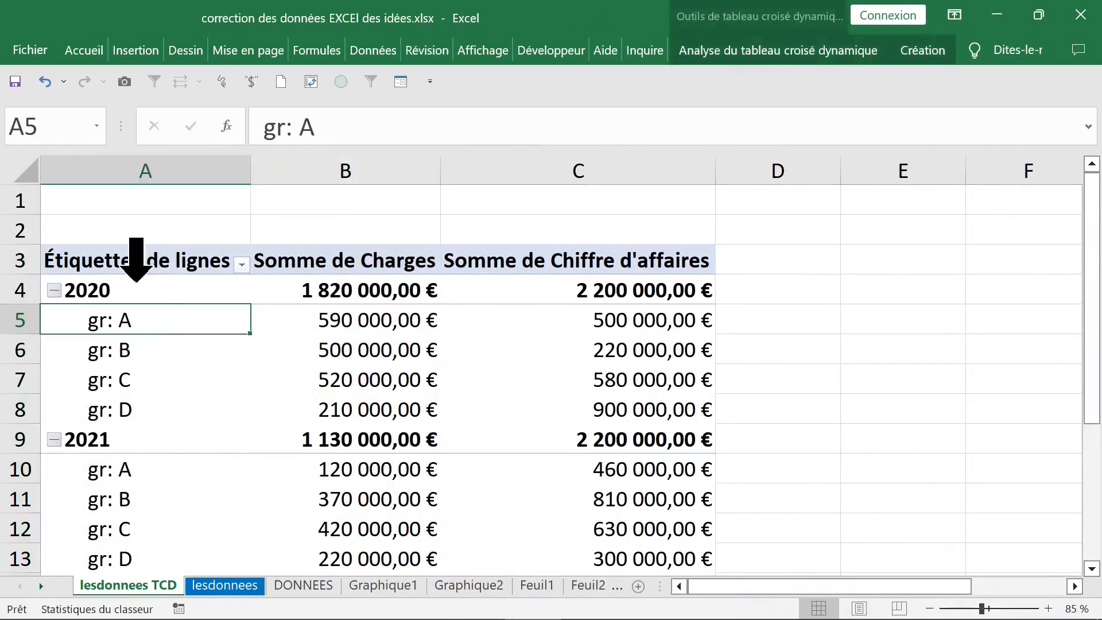
pyautogui.click(145, 316)
# Step: Change the pivot table's report layout to tabular form
pyautogui.click(207, 324)
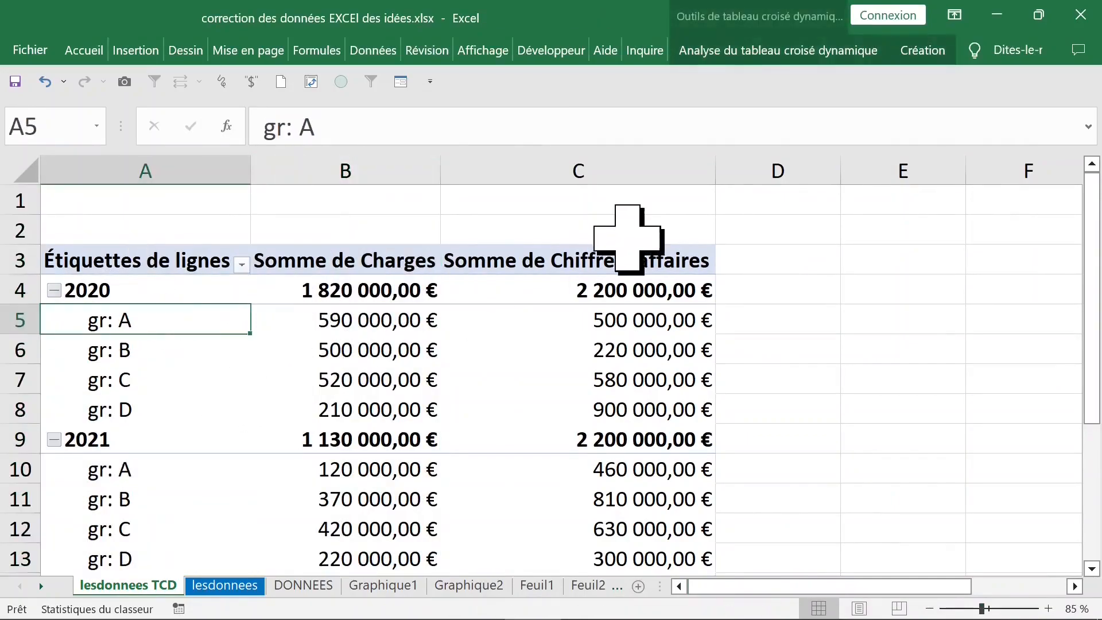
pyautogui.click(922, 51)
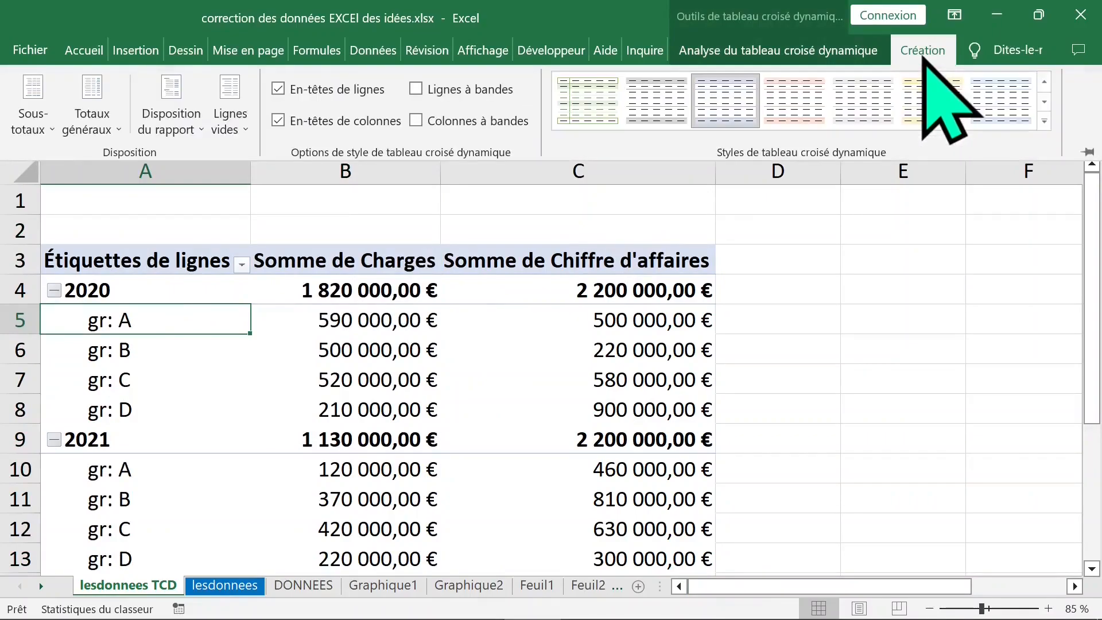
pyautogui.click(187, 117)
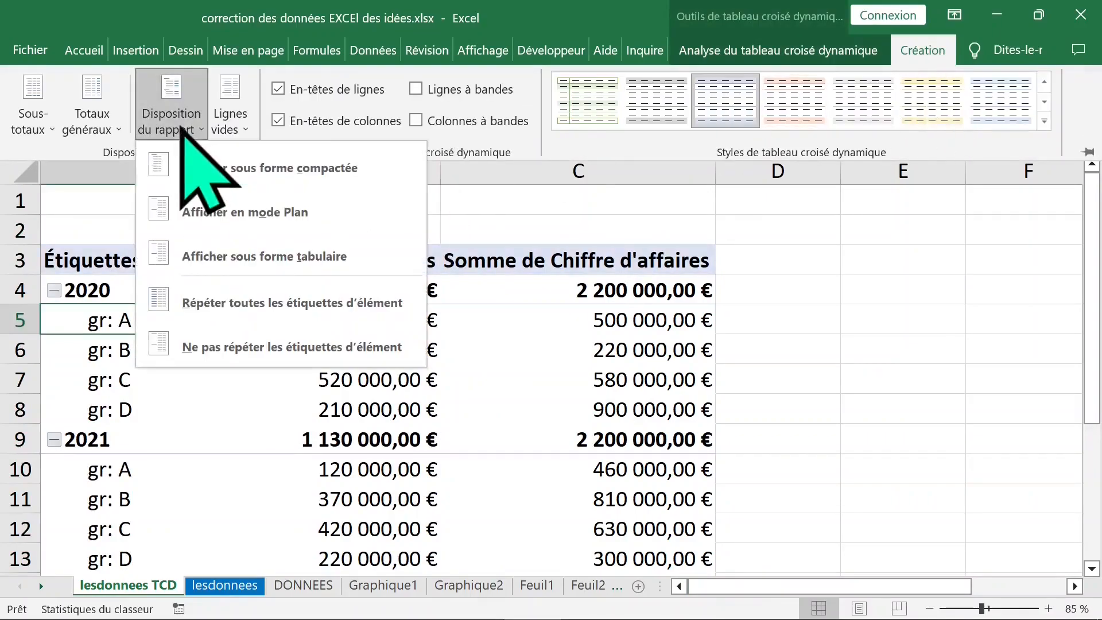
pyautogui.click(247, 255)
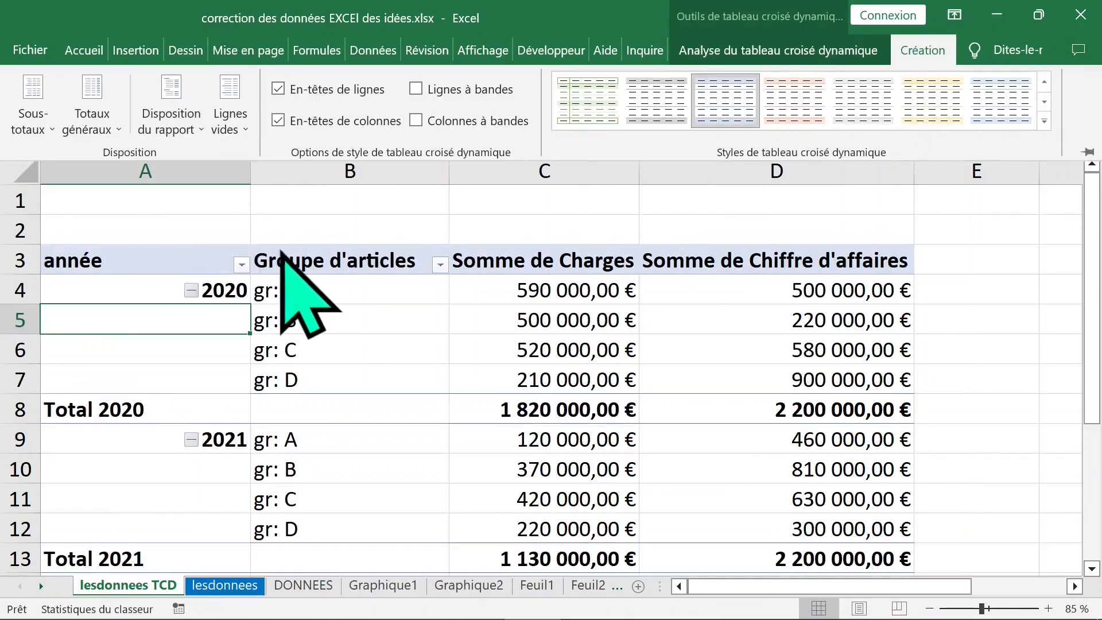
pyautogui.click(218, 293)
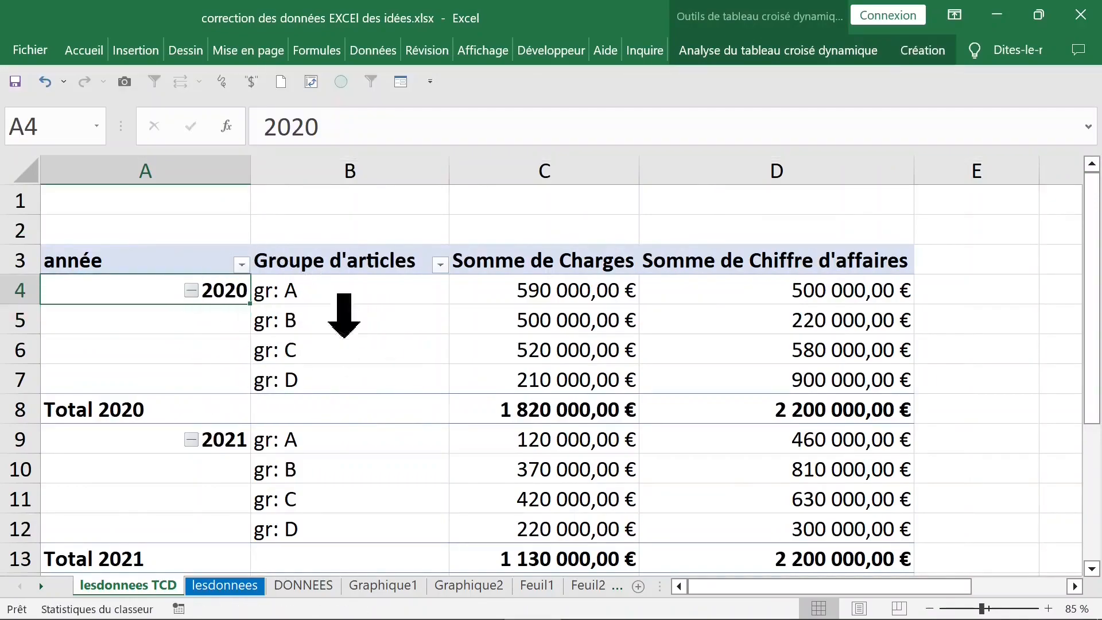
pyautogui.click(356, 347)
pyautogui.click(373, 282)
pyautogui.click(540, 283)
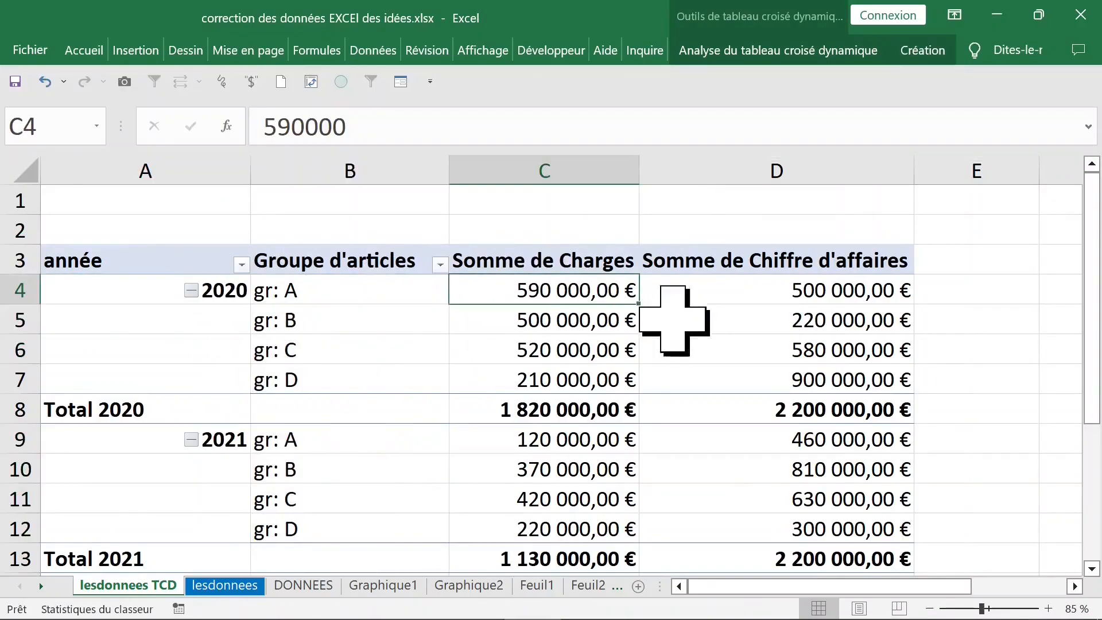
pyautogui.click(738, 285)
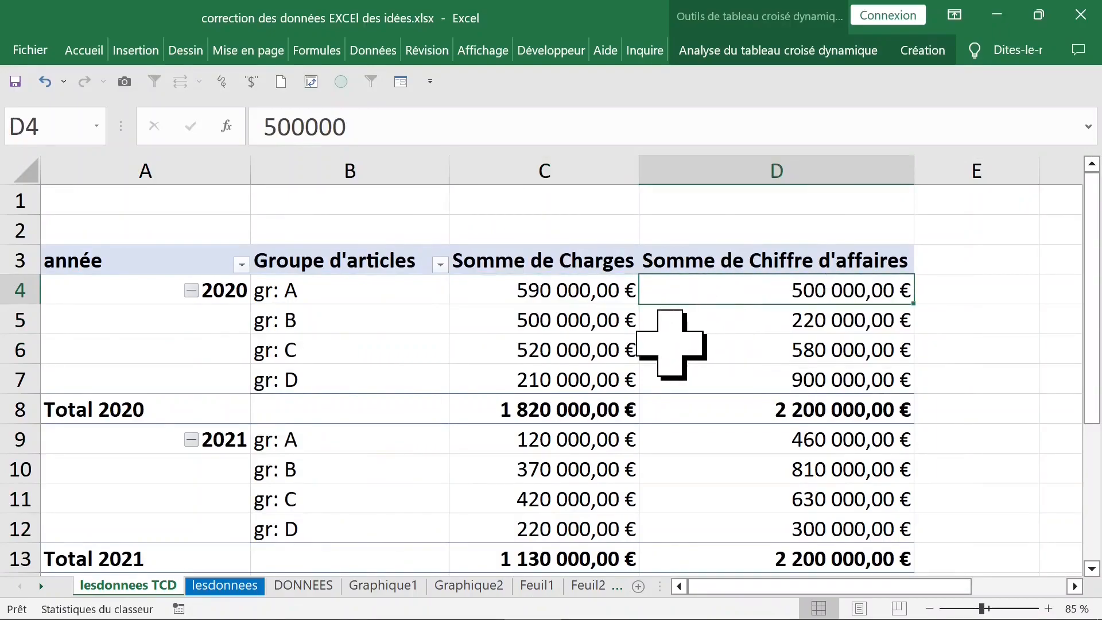
pyautogui.click(545, 270)
pyautogui.click(356, 294)
pyautogui.click(195, 313)
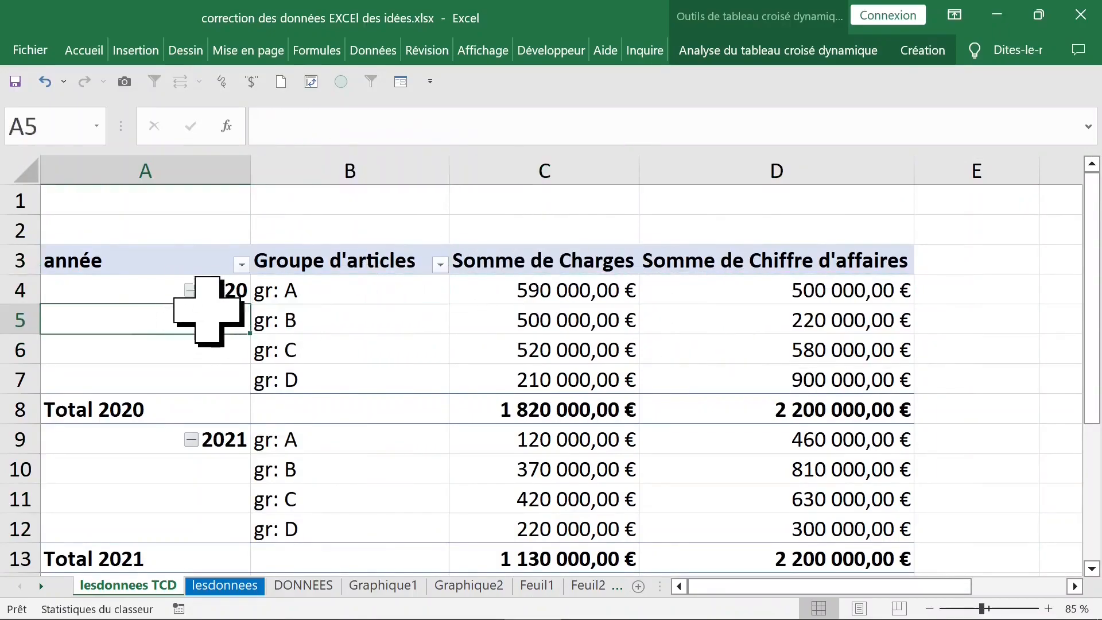
# Step: Collapse only the 2020 group in the pivot table and undo the collapse
pyautogui.click(201, 289)
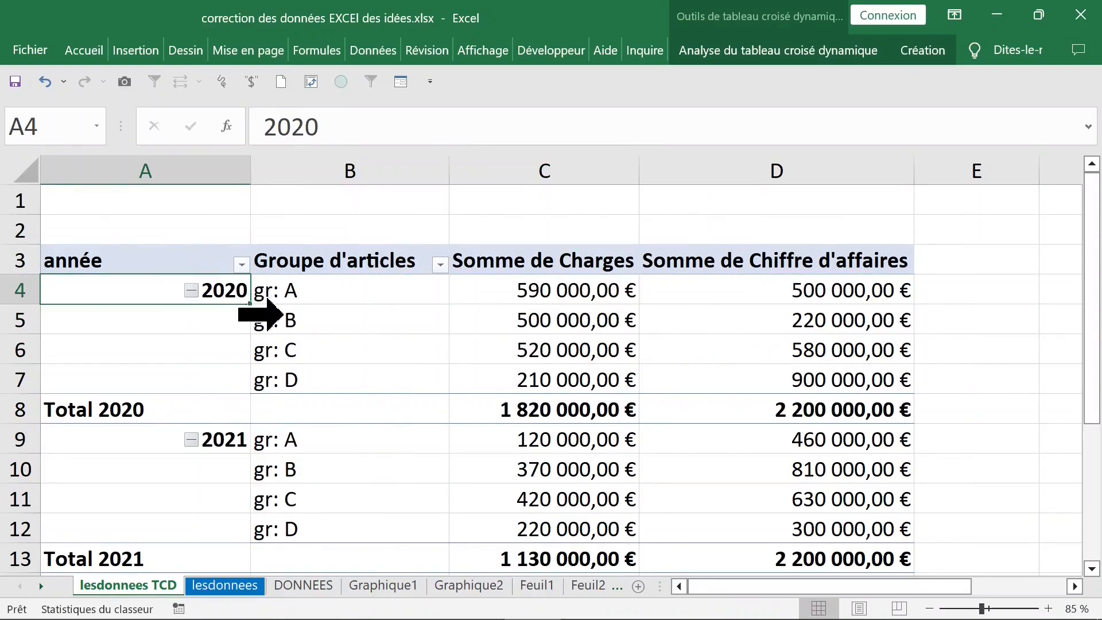
pyautogui.rightClick(148, 293)
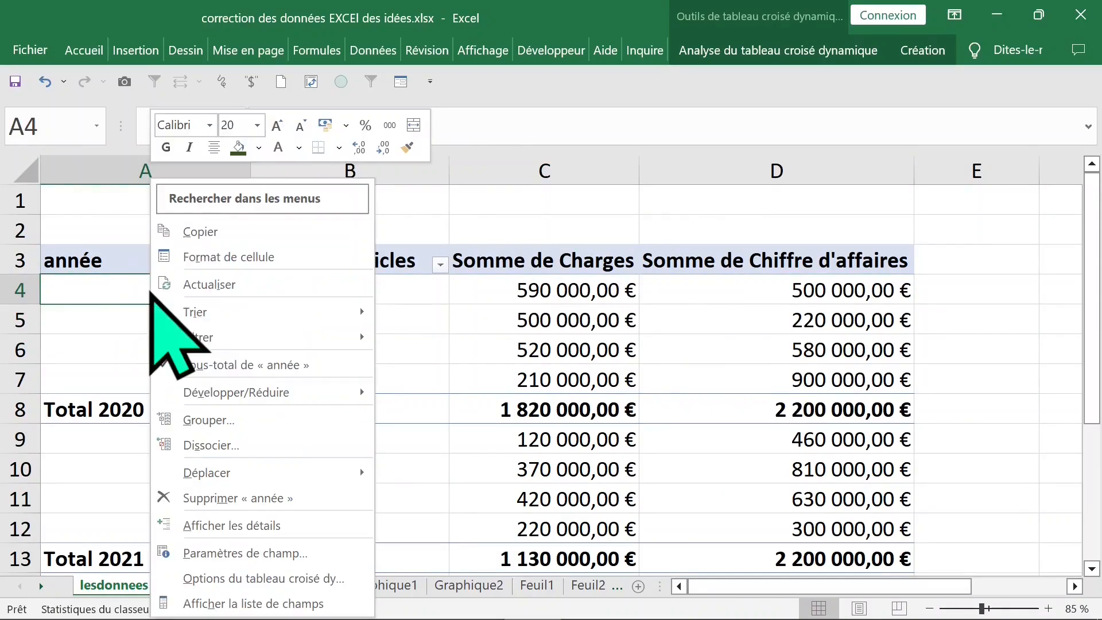
pyautogui.moveTo(238, 393)
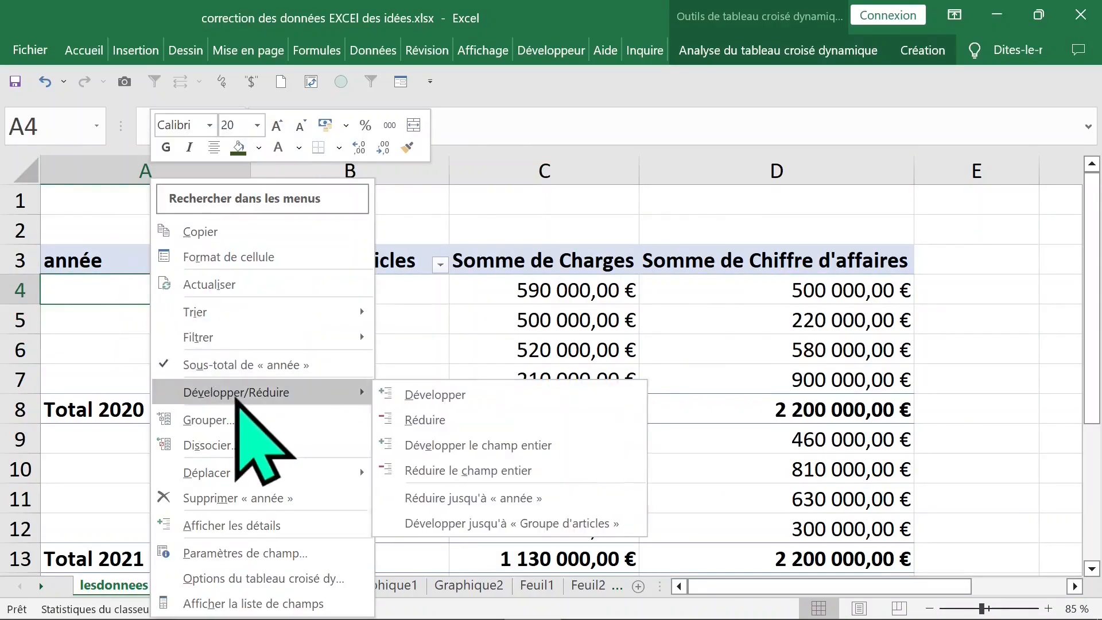
pyautogui.click(485, 419)
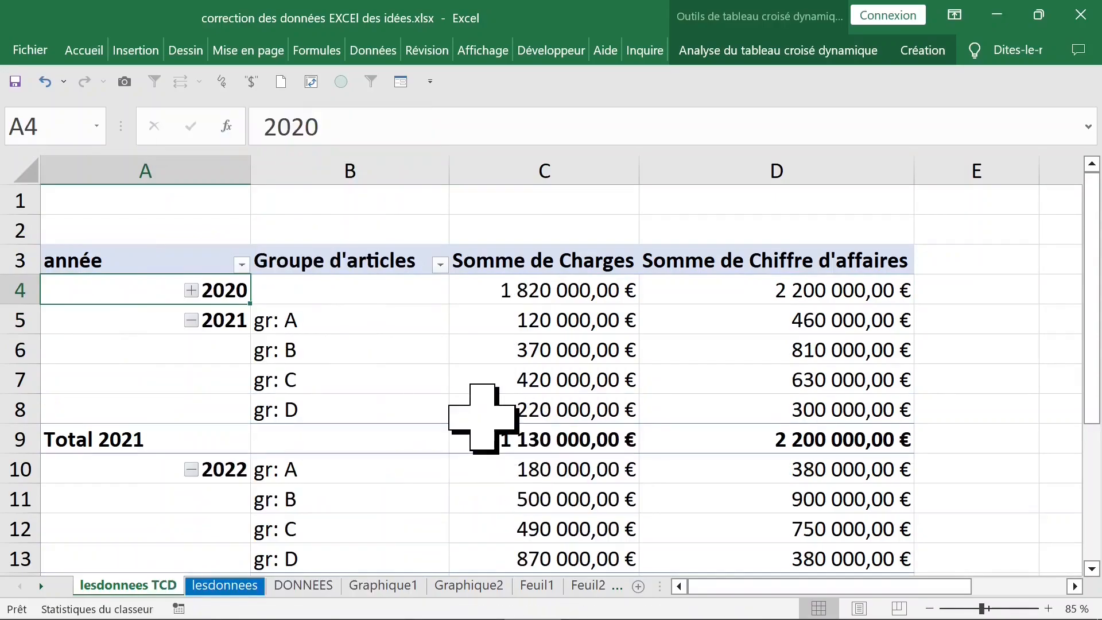
pyautogui.click(45, 81)
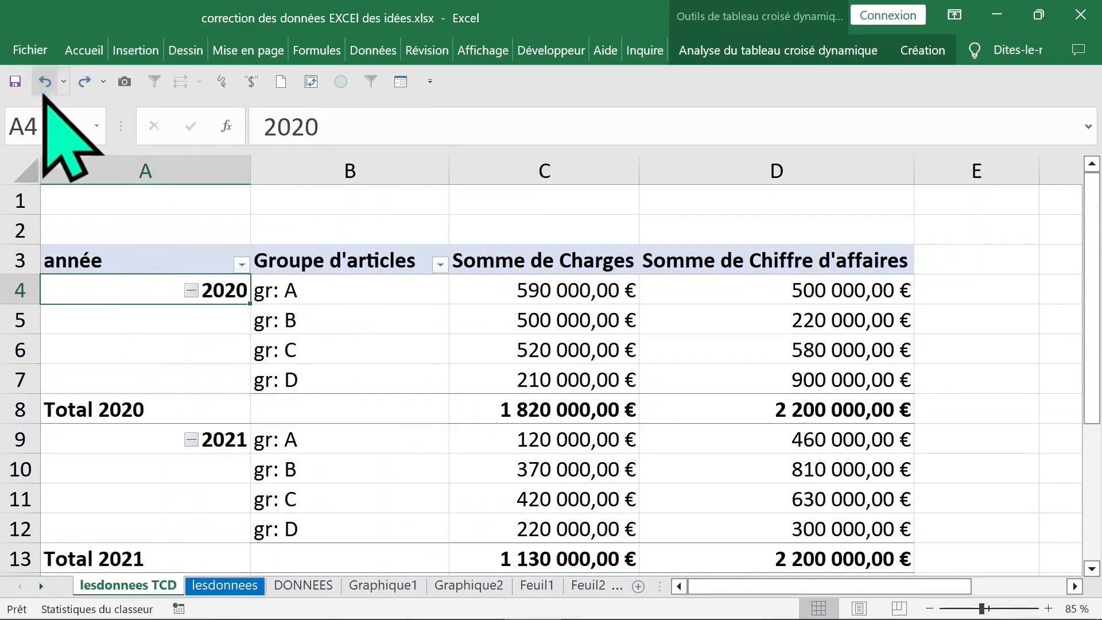
# Step: Collapse the entire année field so each year shows a single summary row
pyautogui.rightClick(136, 297)
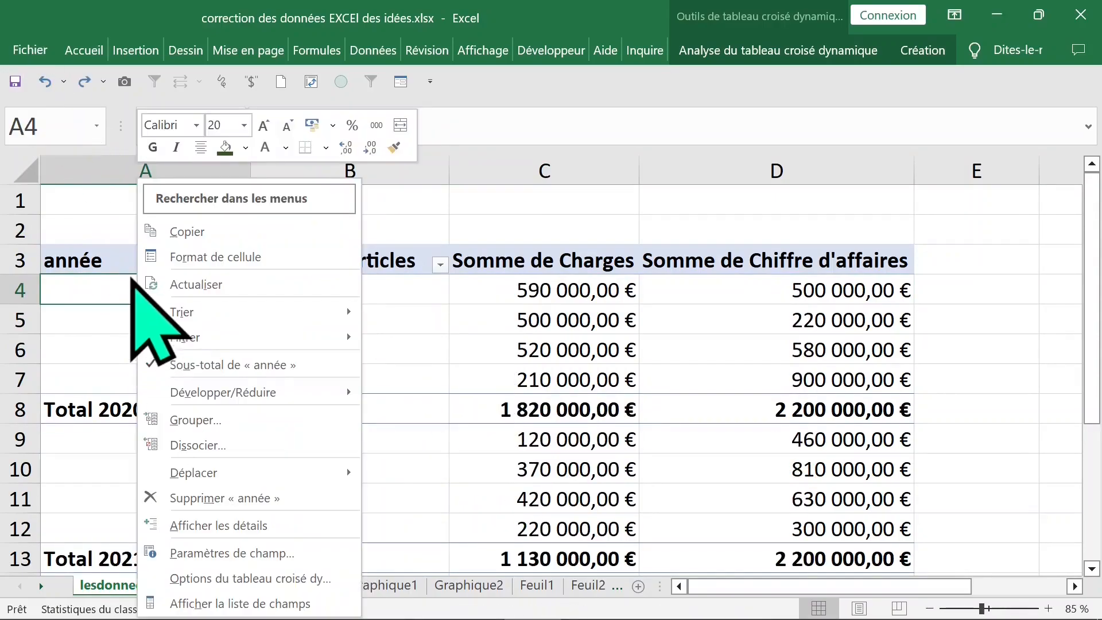
pyautogui.moveTo(183, 385)
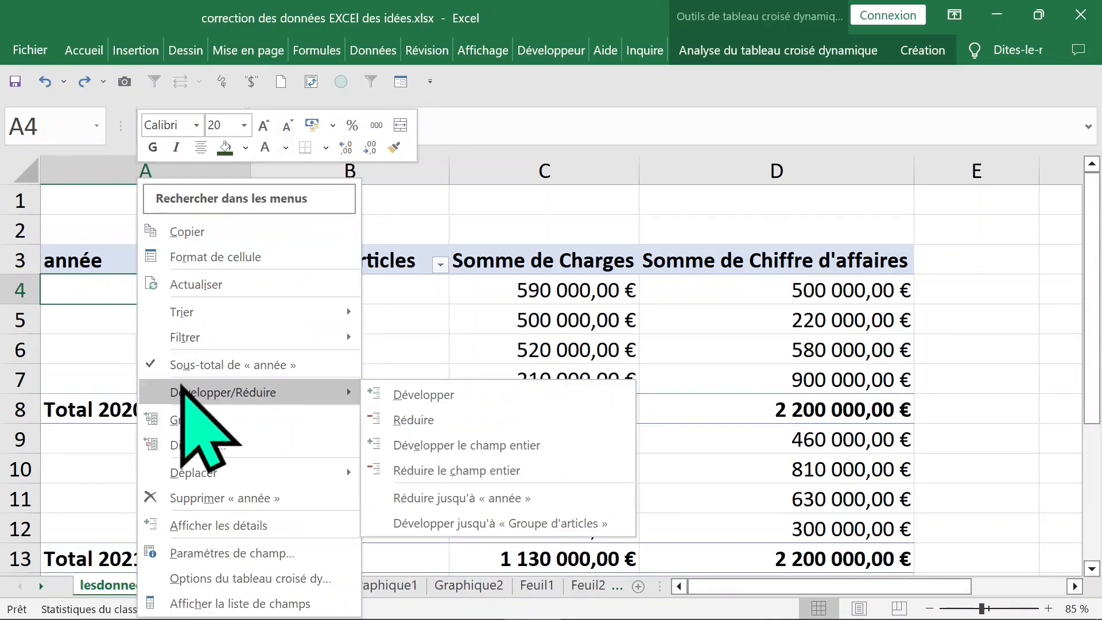
pyautogui.click(556, 472)
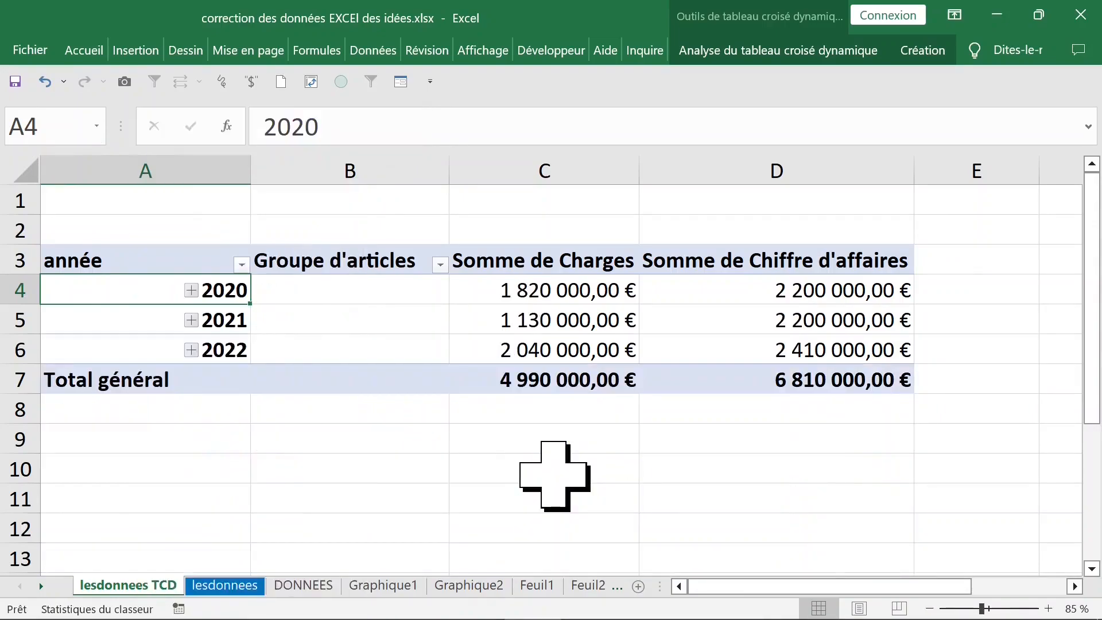
# Step: Expand the entire année field to show the article groups under every year
pyautogui.rightClick(138, 291)
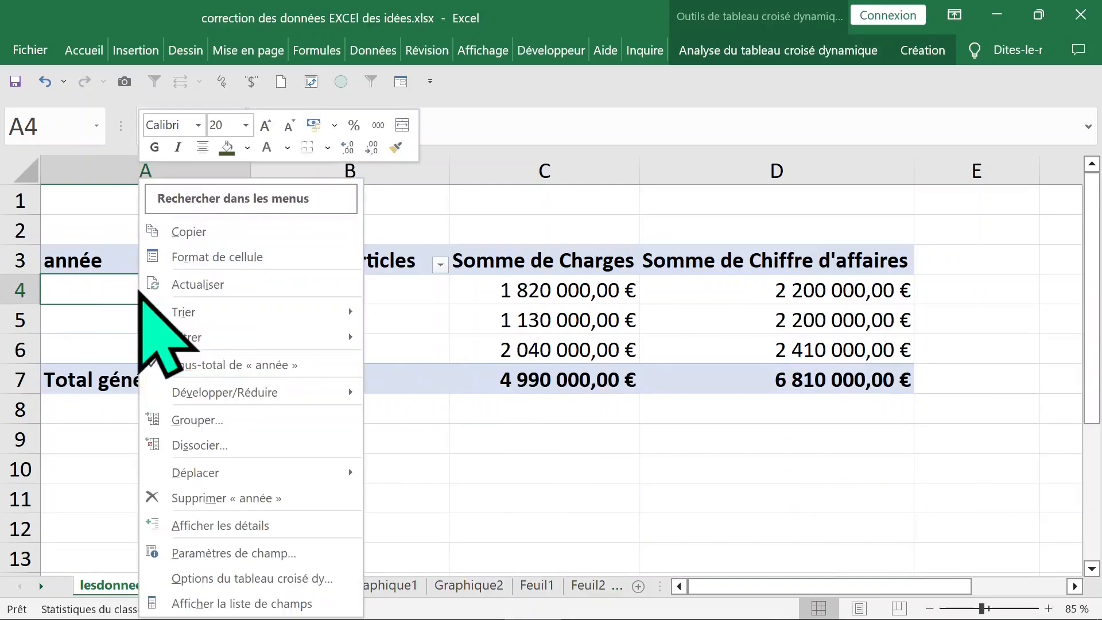
pyautogui.moveTo(166, 395)
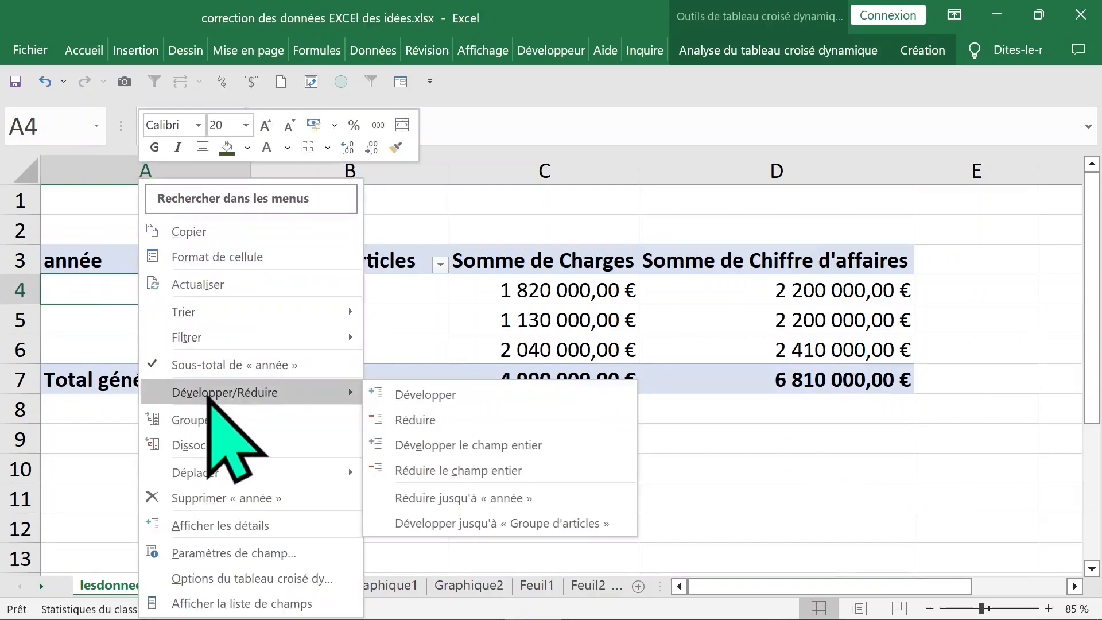
pyautogui.click(569, 446)
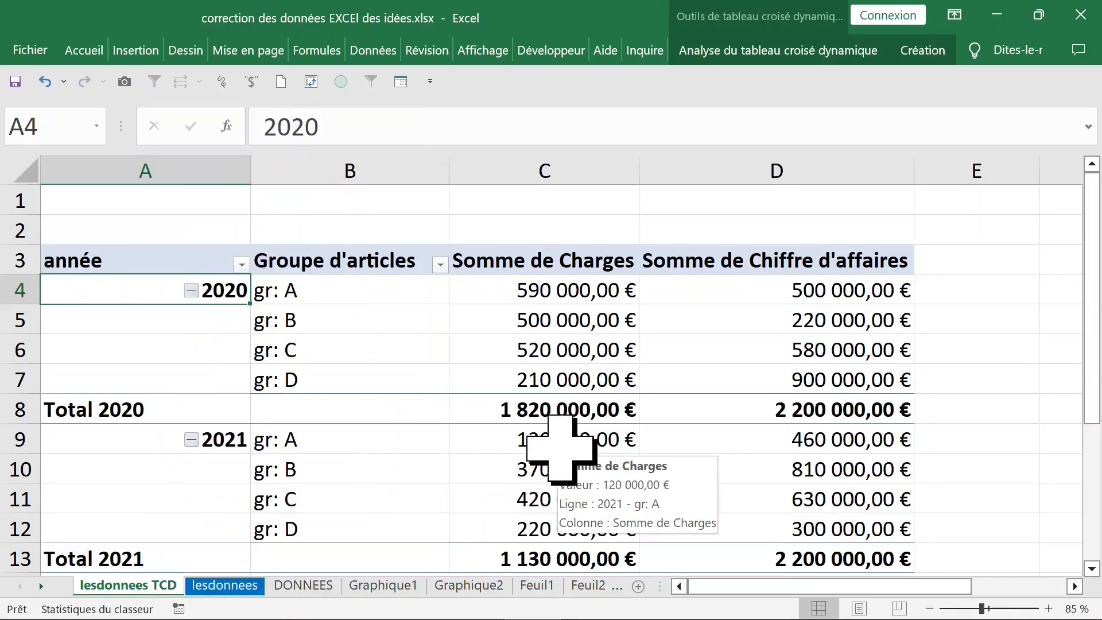
# Step: Collapse the 2020, 2021 and 2022 groups of the pivot table one at a time
pyautogui.click(198, 353)
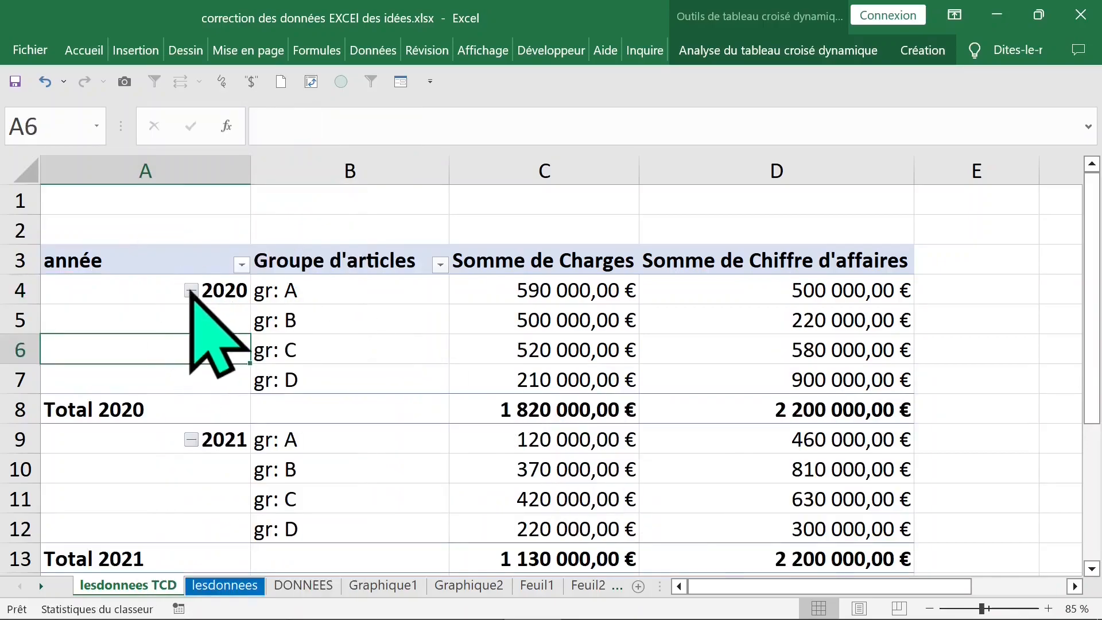
pyautogui.click(191, 291)
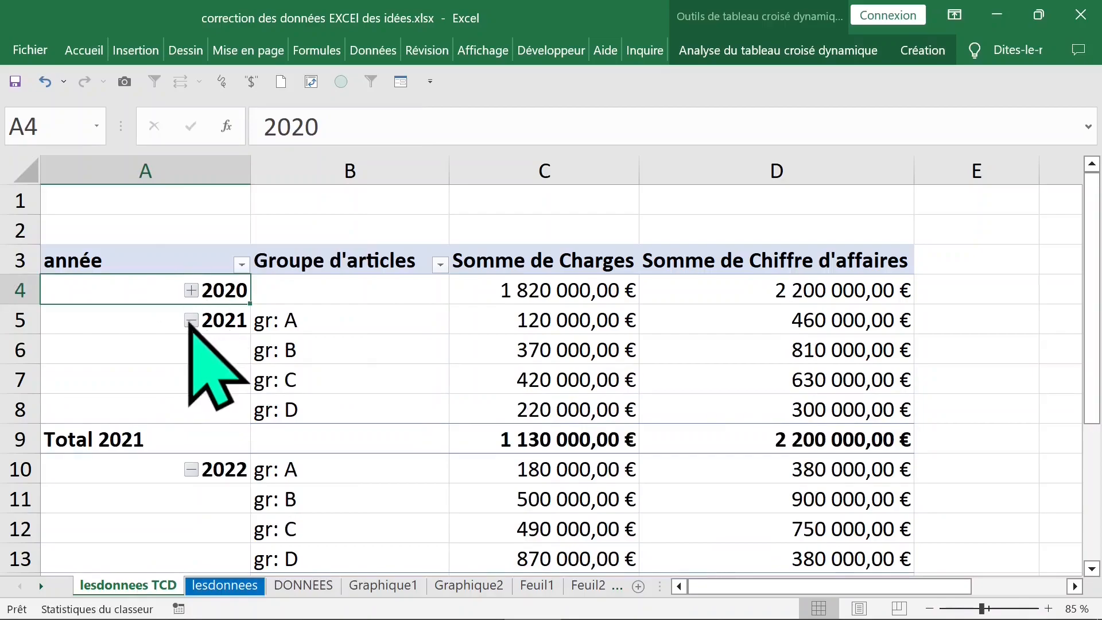
pyautogui.click(192, 319)
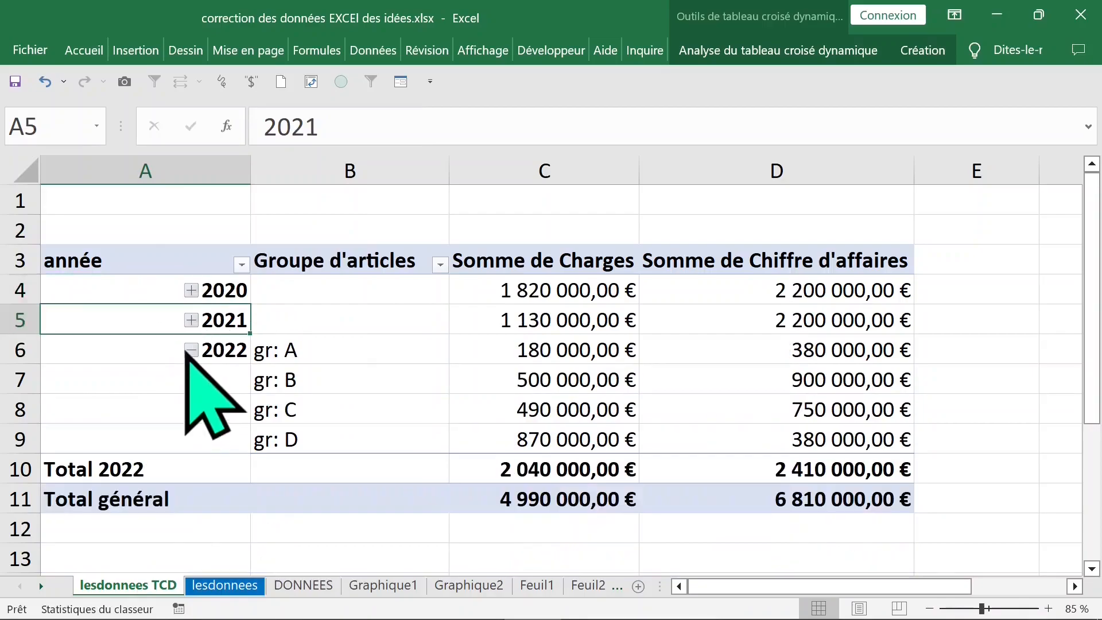
pyautogui.click(191, 349)
# Step: Expand the 2022, 2021 and 2020 groups one at a time to restore their article group rows
pyautogui.click(191, 350)
pyautogui.click(192, 328)
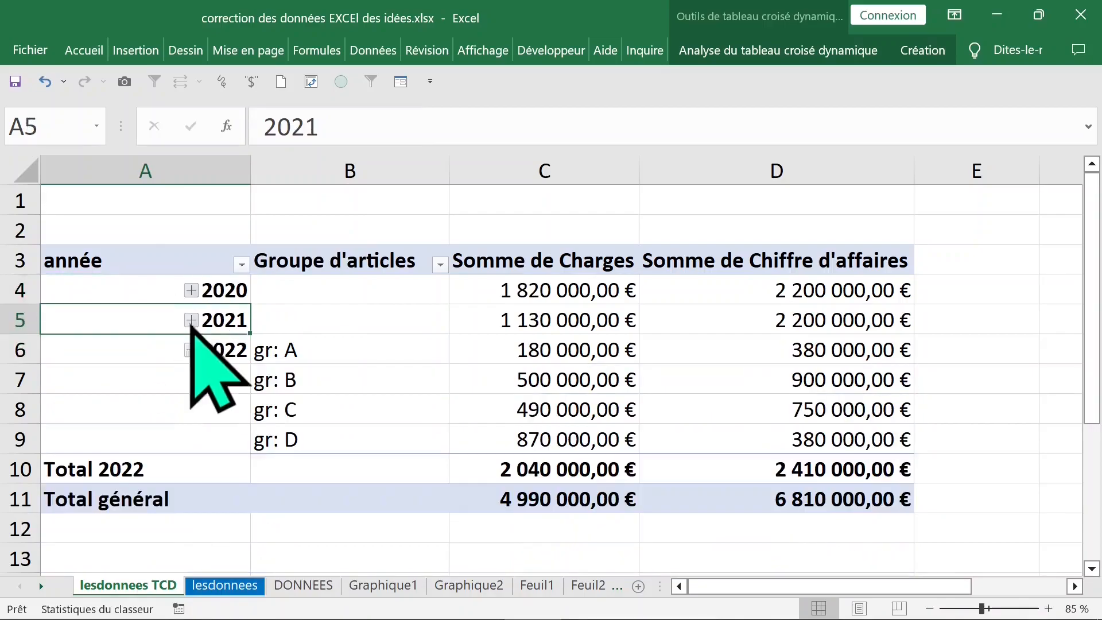
pyautogui.click(191, 320)
pyautogui.click(192, 291)
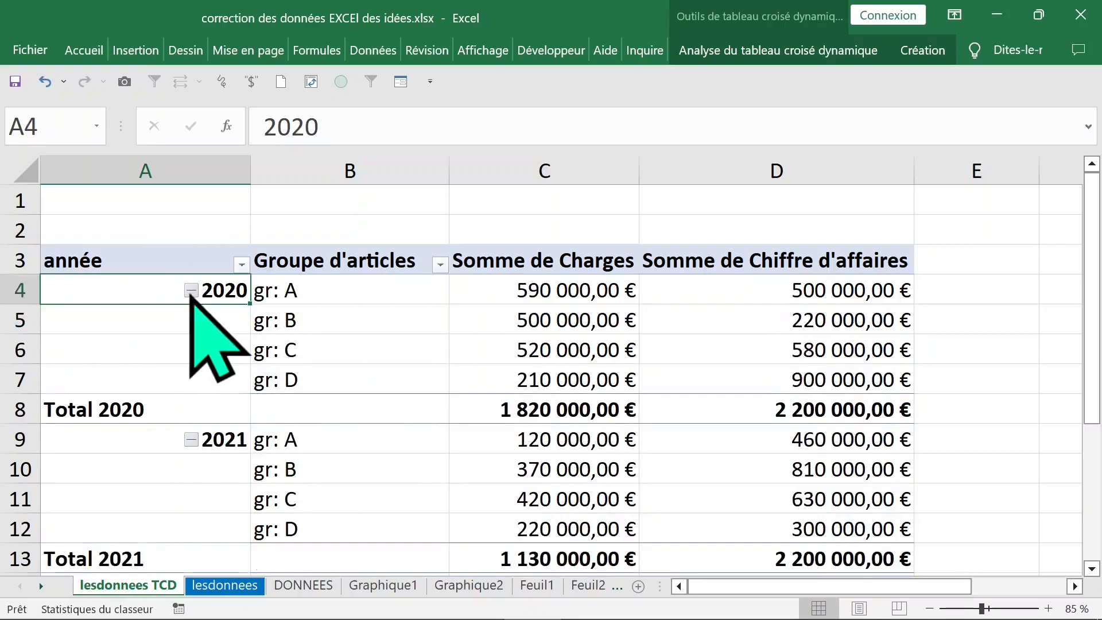
# Step: Start inserting a calculated field in the pivot table and name it LE bénéfice
pyautogui.click(315, 330)
pyautogui.click(646, 329)
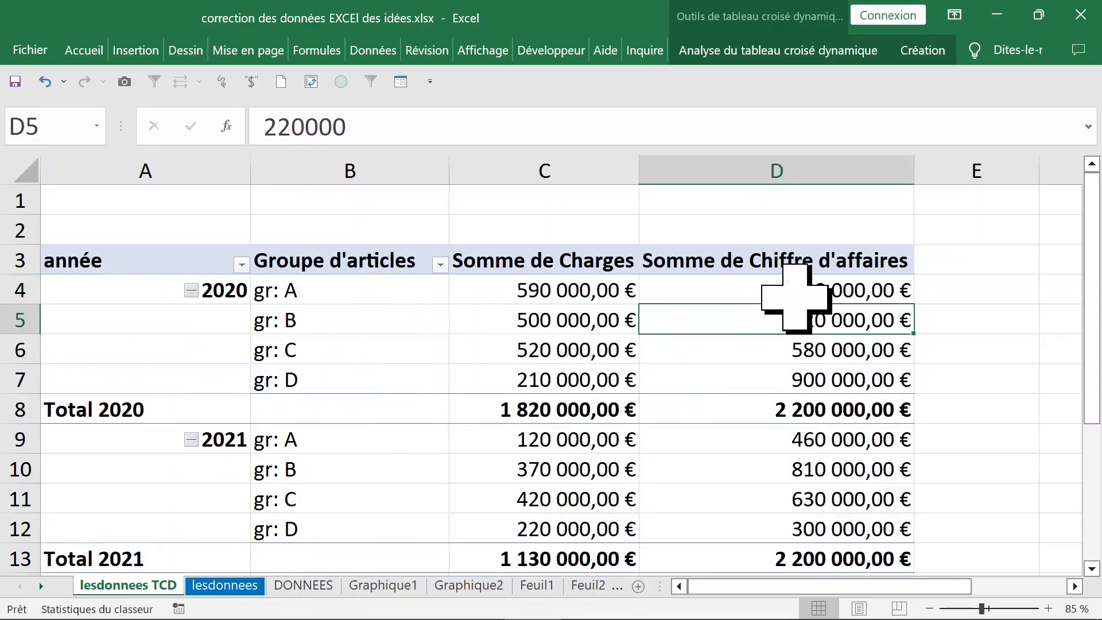
pyautogui.click(742, 291)
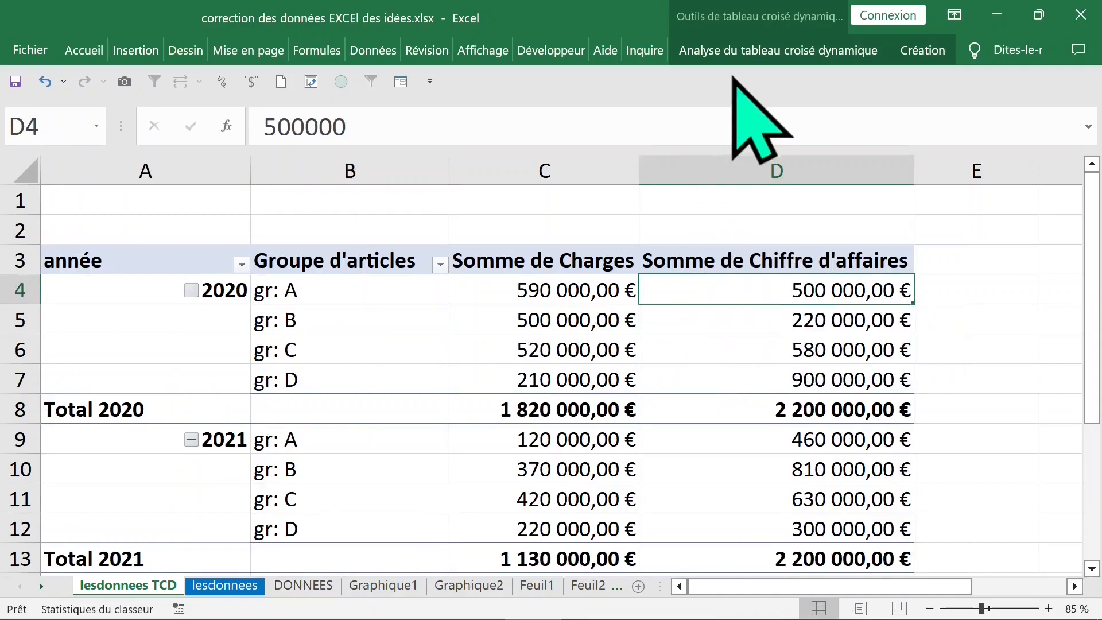
pyautogui.click(735, 52)
pyautogui.click(683, 130)
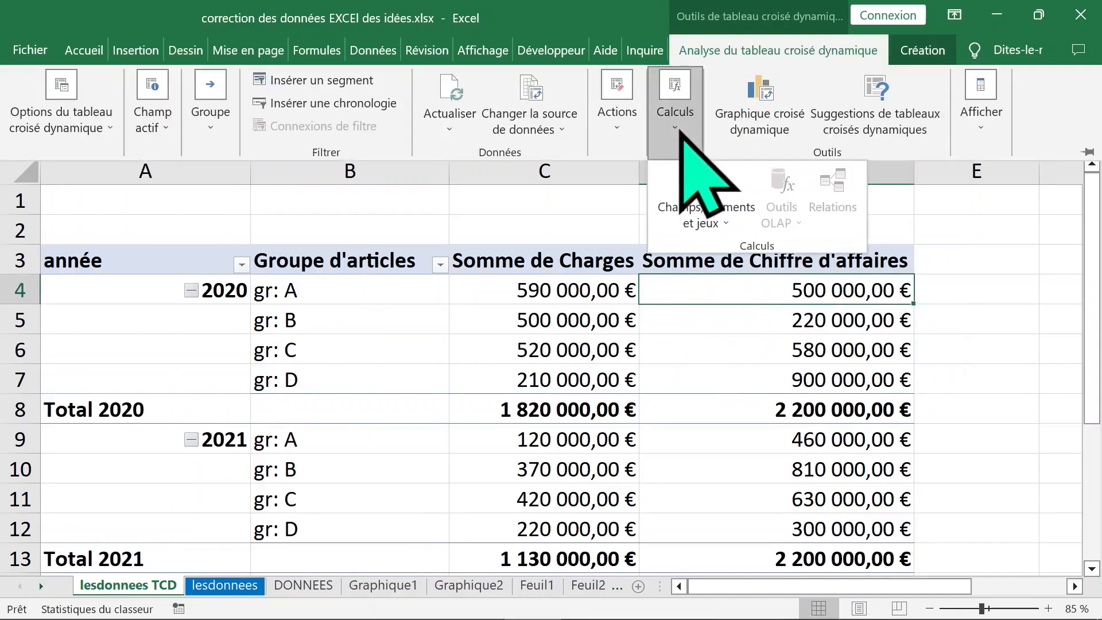
pyautogui.click(725, 224)
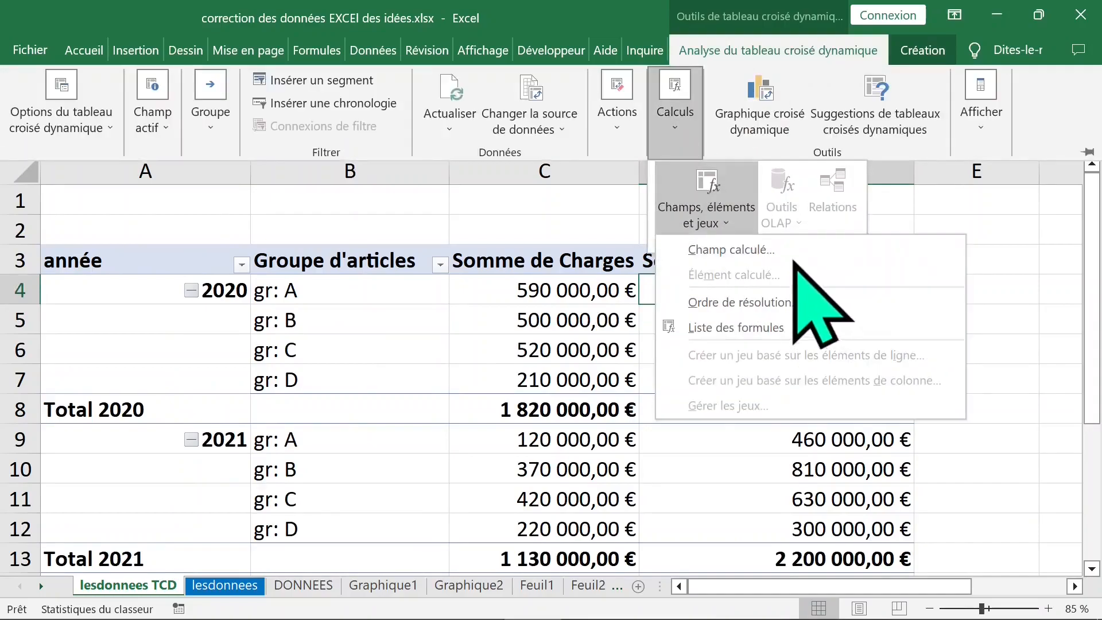
pyautogui.click(774, 249)
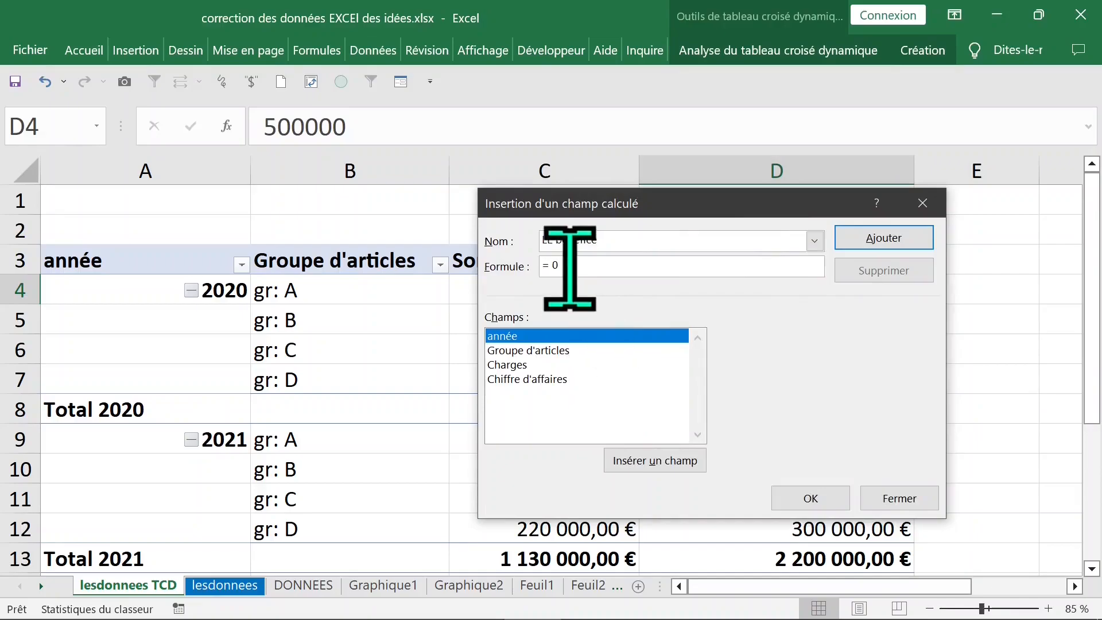
# Step: Set the calculated field's formula to ='Chiffre d''affaires'- Charges, add the field and confirm its insertion into the pivot table
pyautogui.moveTo(645, 266); pyautogui.dragTo(525, 267)
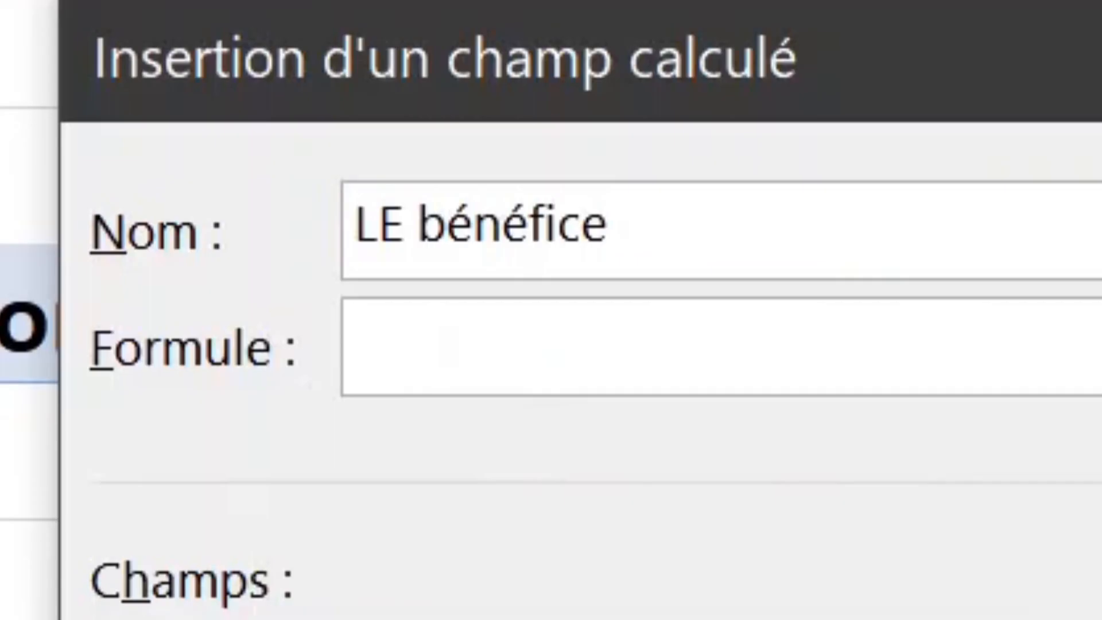
pyautogui.doubleClick(329, 531)
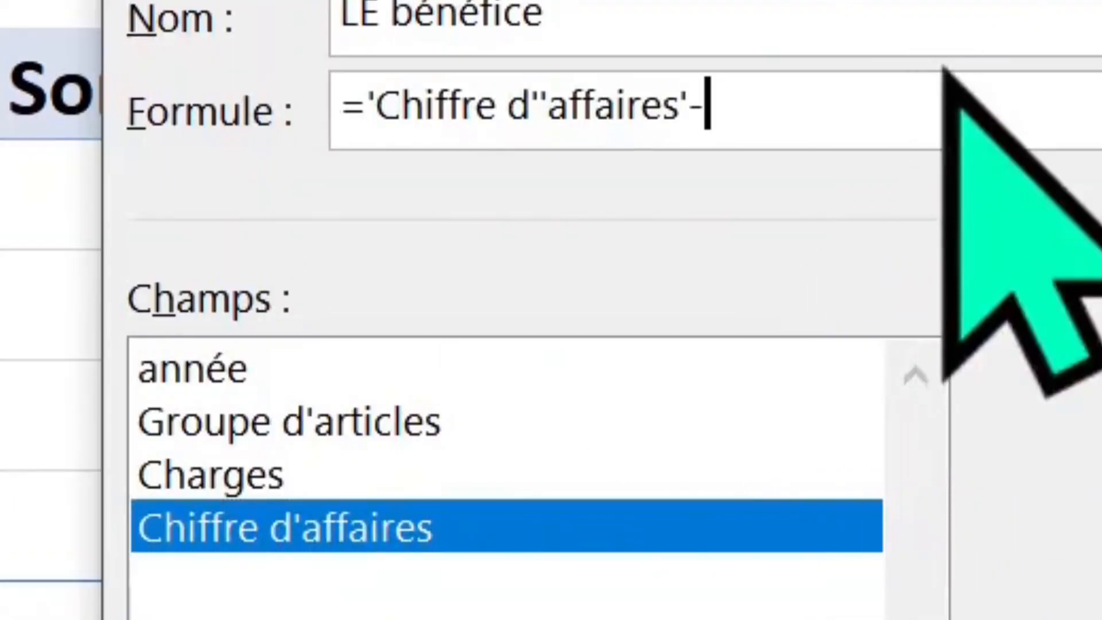
pyautogui.doubleClick(262, 476)
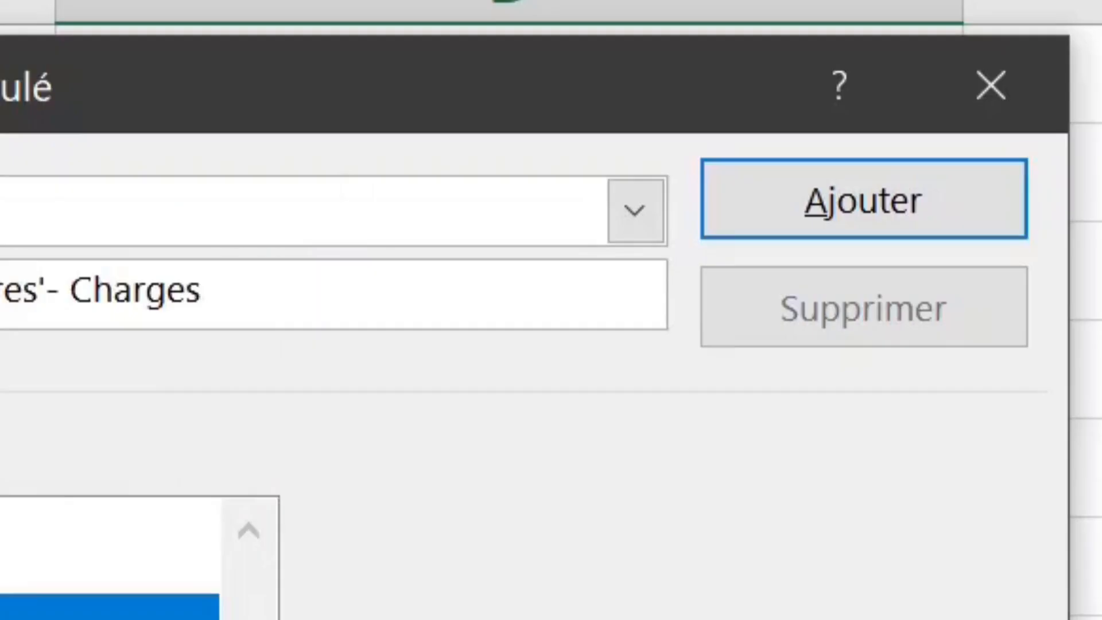
pyautogui.click(918, 205)
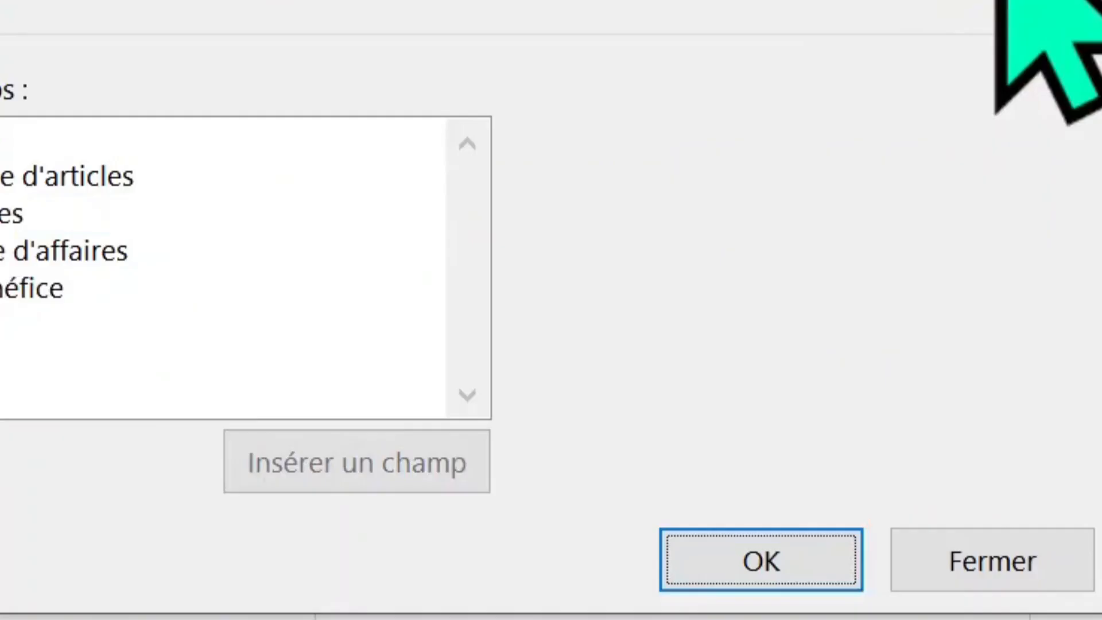
pyautogui.click(804, 581)
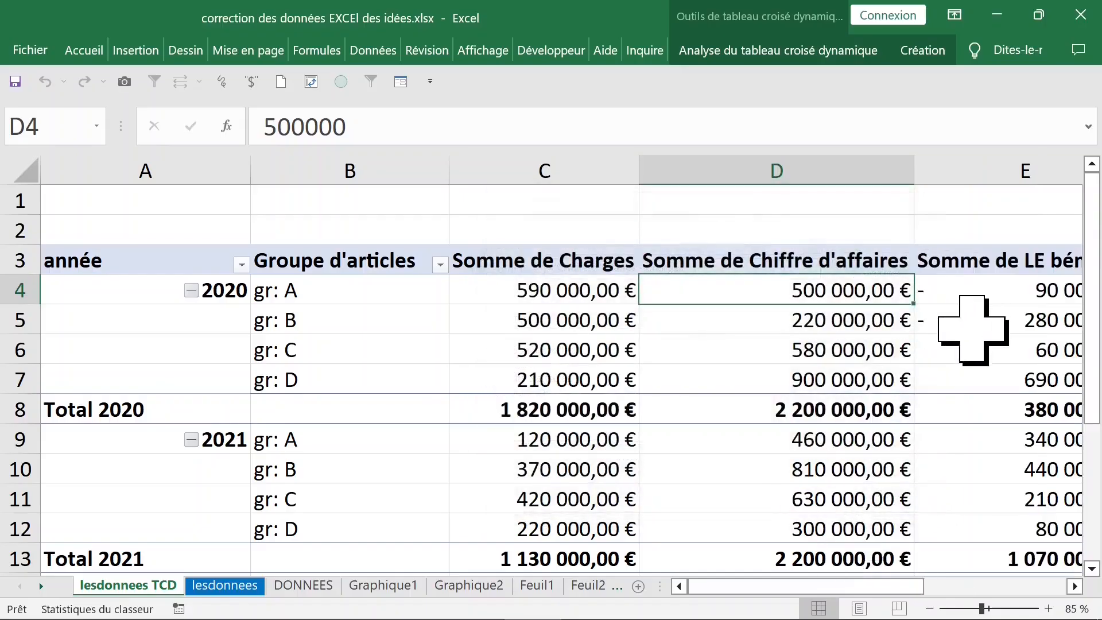
# Step: Auto-fit the width of column A to its contents
pyautogui.click(891, 315)
pyautogui.click(505, 321)
pyautogui.click(362, 256)
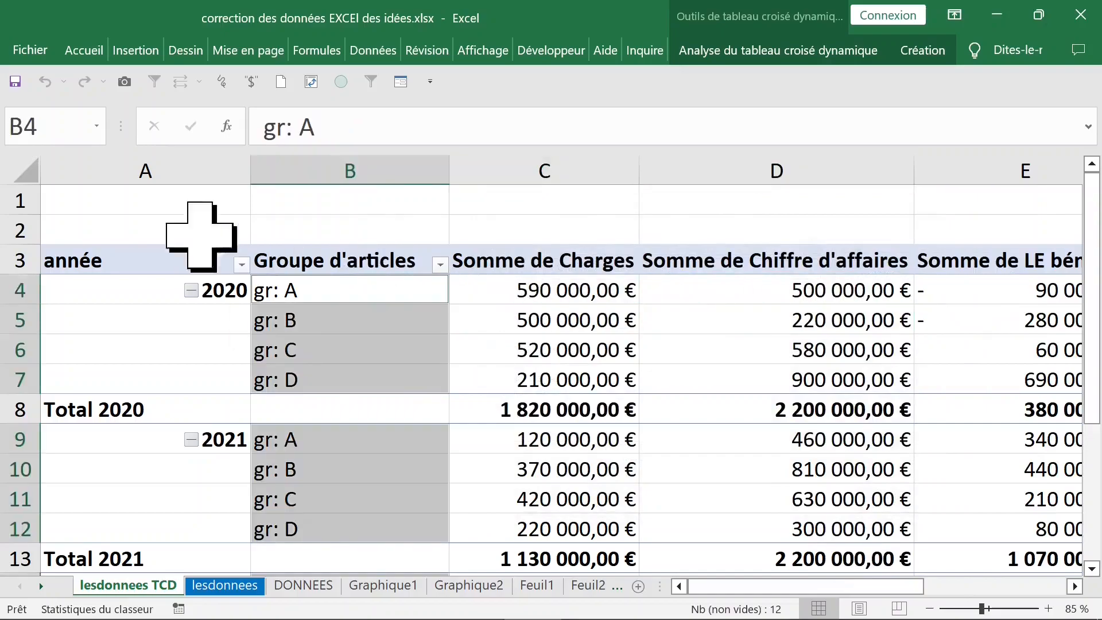
pyautogui.doubleClick(252, 170)
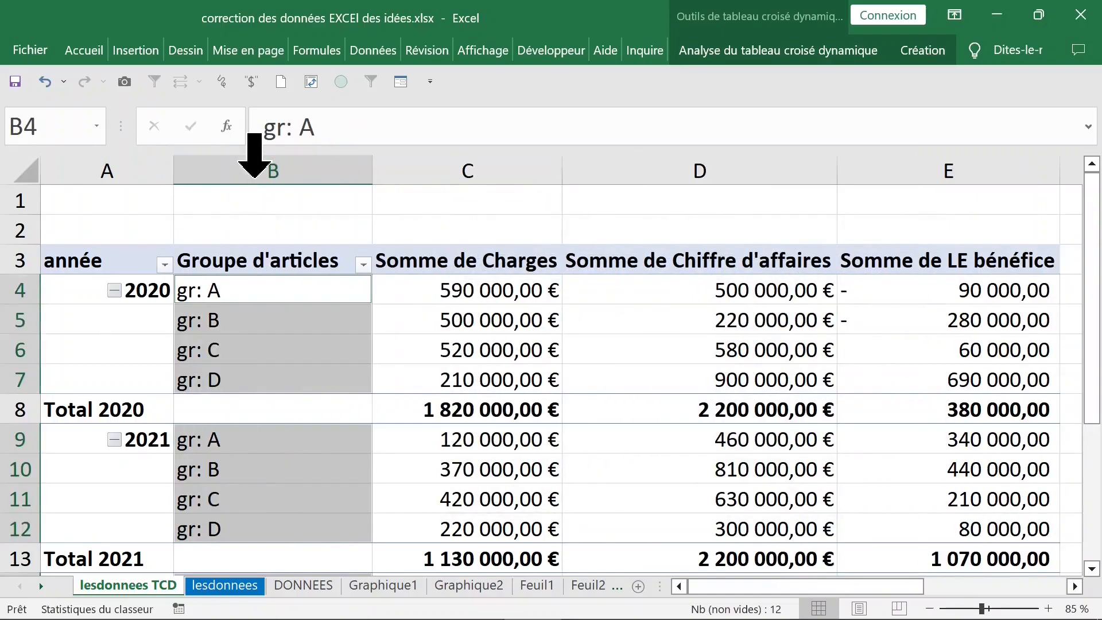
pyautogui.click(135, 171)
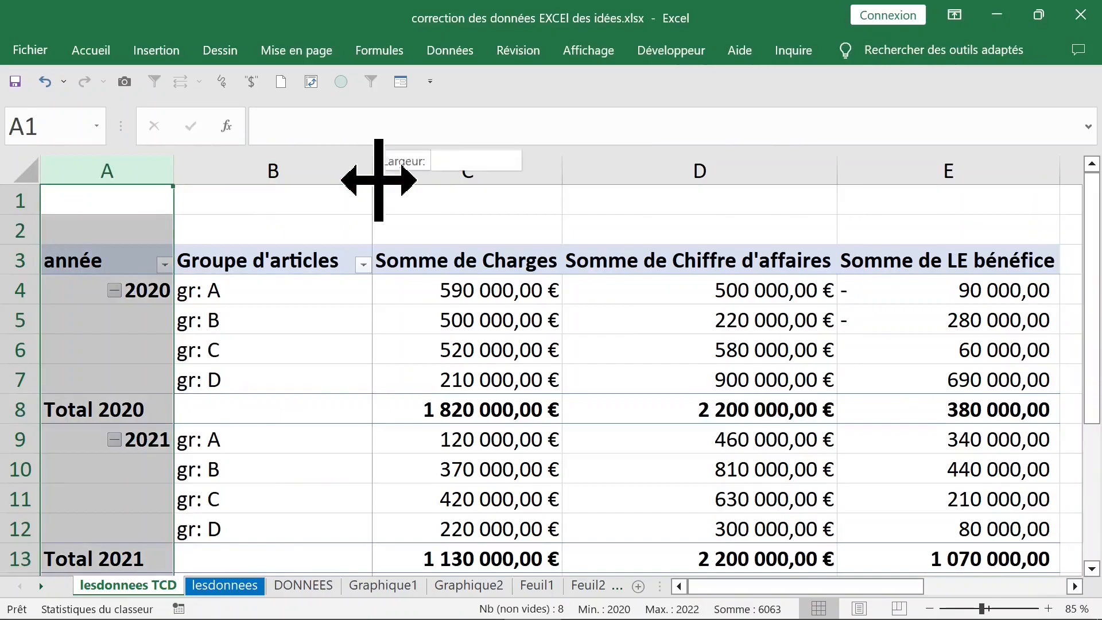
pyautogui.click(935, 289)
pyautogui.click(983, 373)
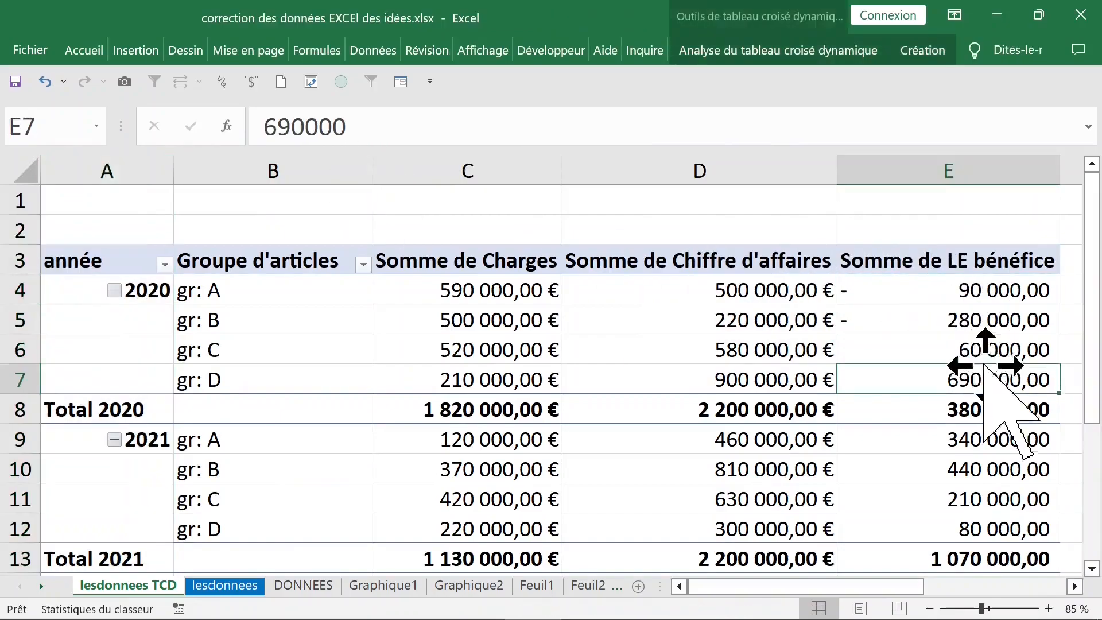
pyautogui.click(695, 293)
pyautogui.click(239, 259)
# Step: Apply the Monétaire number format with two decimals and no symbol to the Somme de LE bénéfice values
pyautogui.click(940, 294)
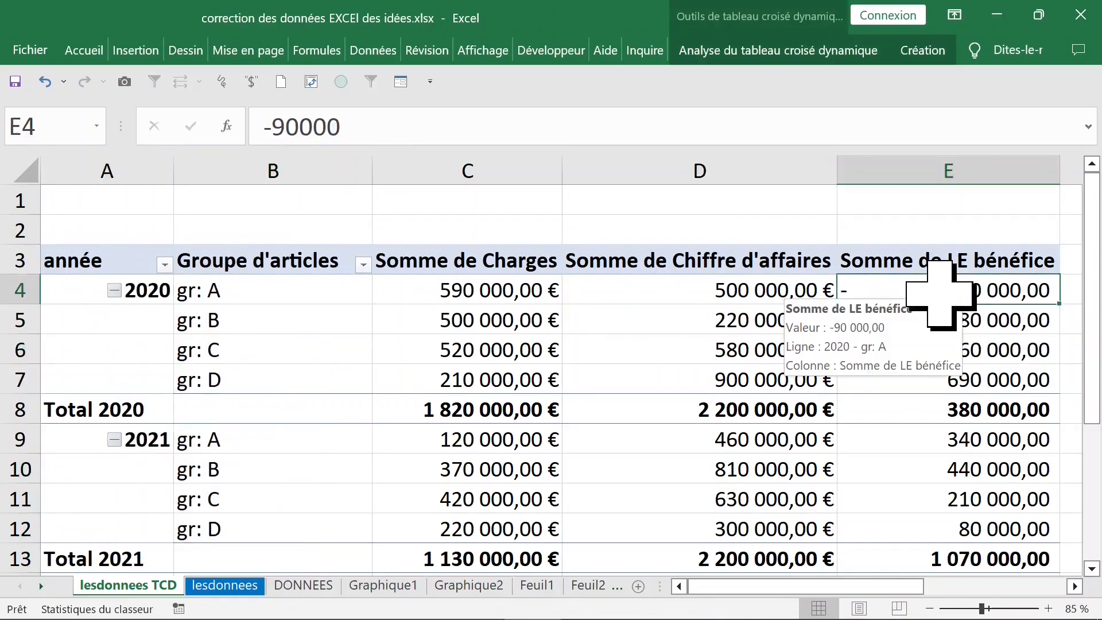
pyautogui.rightClick(907, 288)
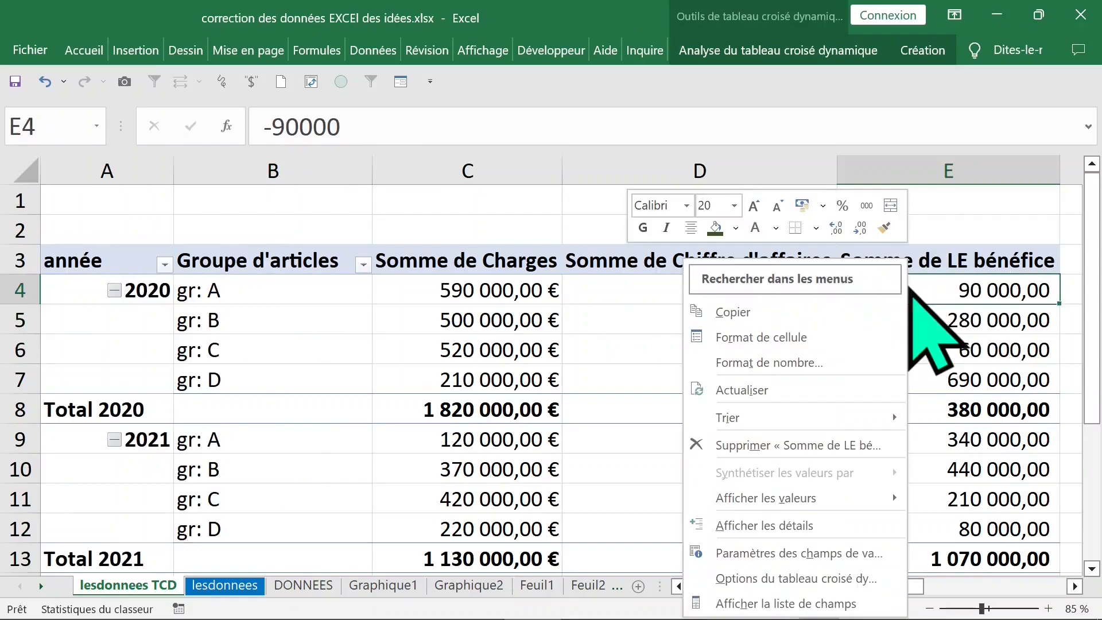
pyautogui.click(840, 338)
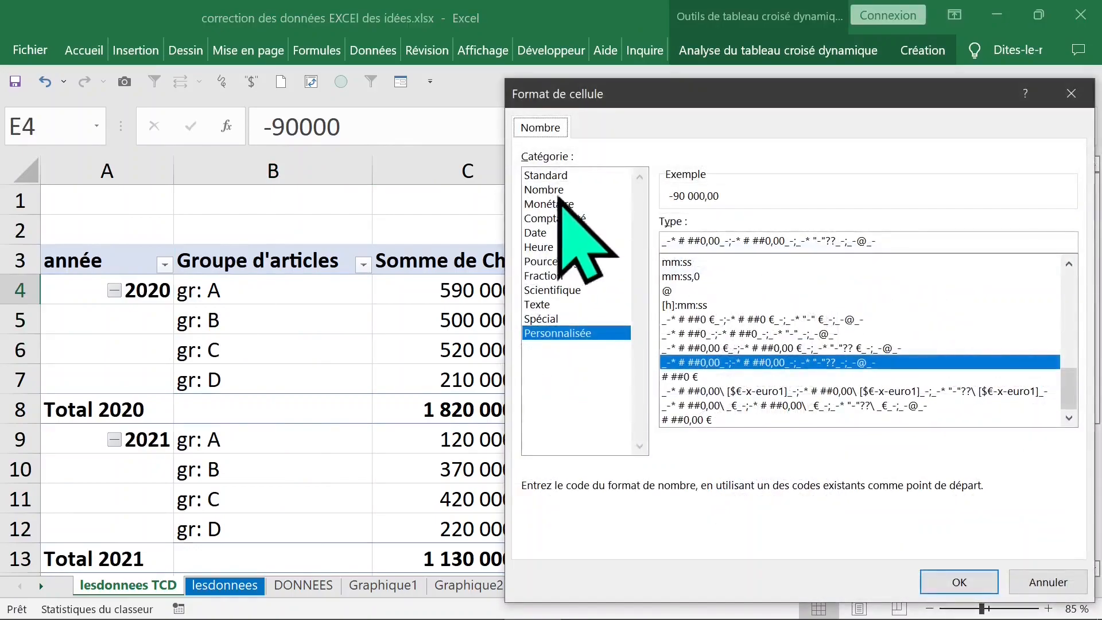
pyautogui.click(552, 204)
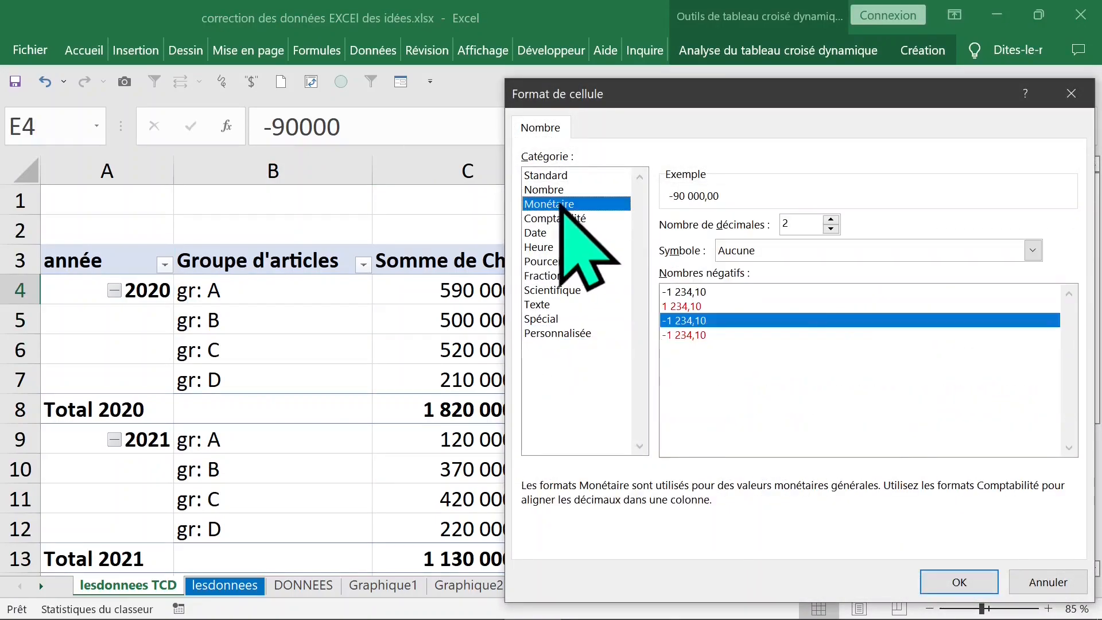
pyautogui.click(970, 588)
pyautogui.click(824, 433)
pyautogui.click(959, 445)
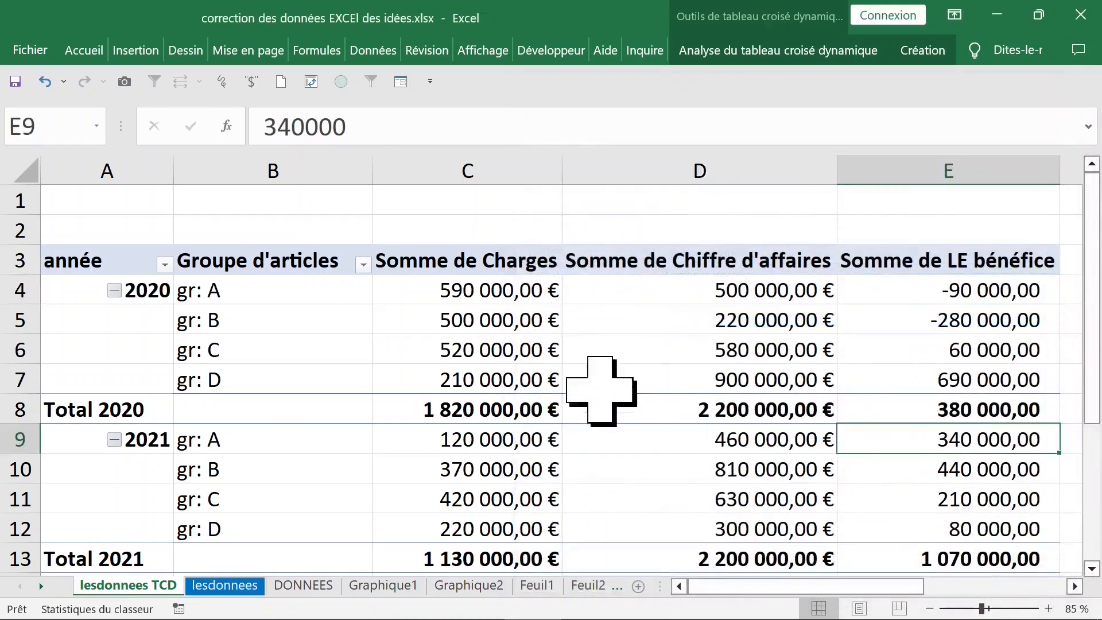
# Step: Display the pivot table's field list from the Groupe d'articles row field
pyautogui.click(285, 310)
pyautogui.click(320, 283)
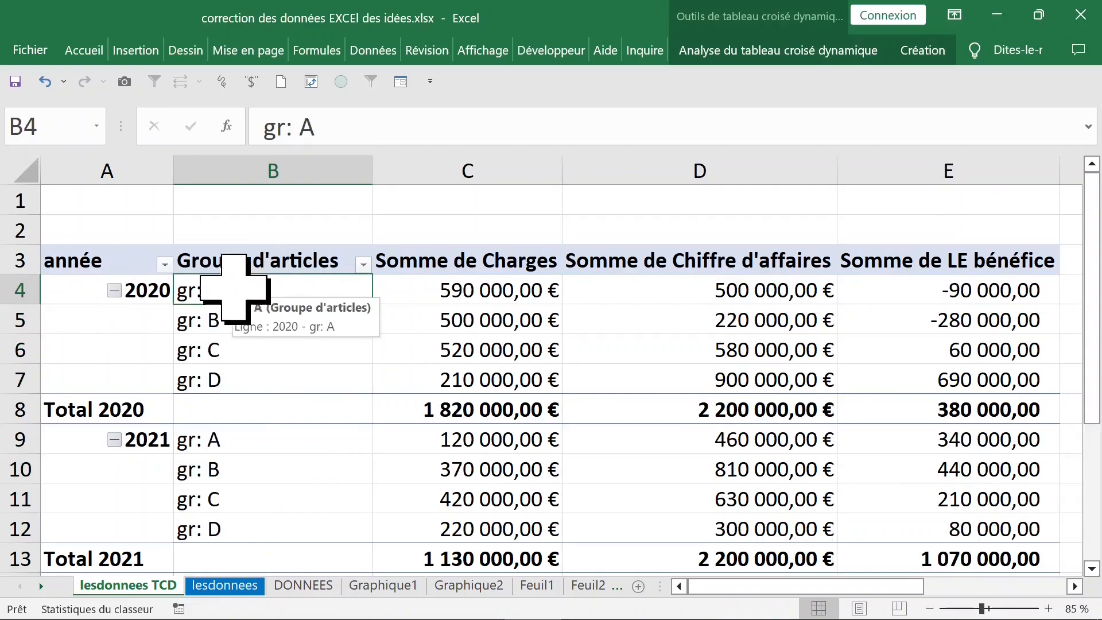
pyautogui.click(103, 171)
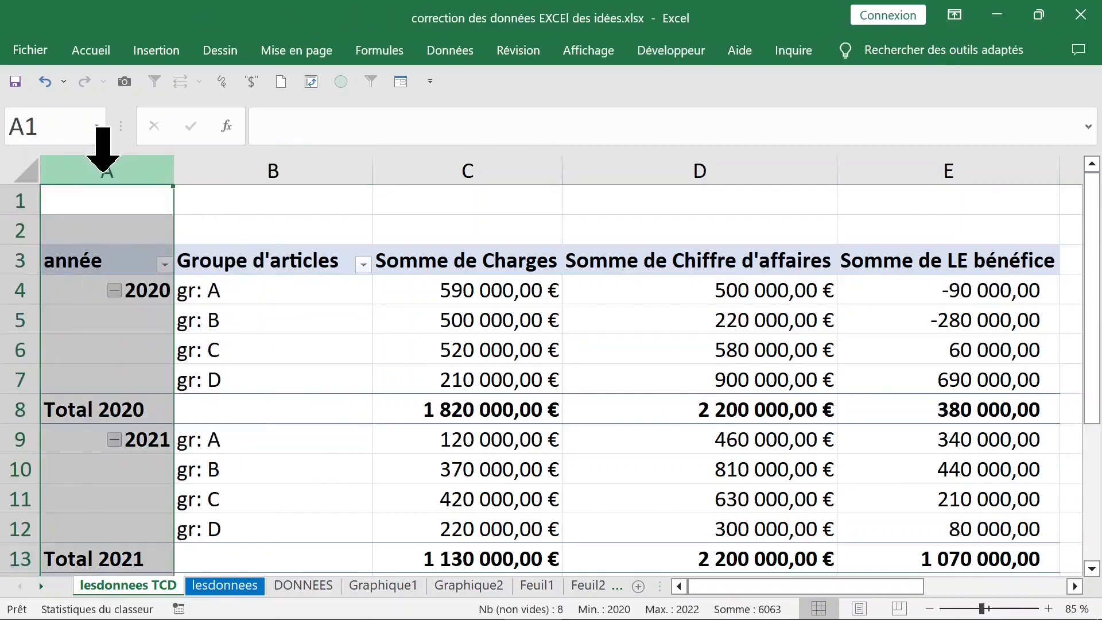
pyautogui.click(271, 172)
pyautogui.click(263, 296)
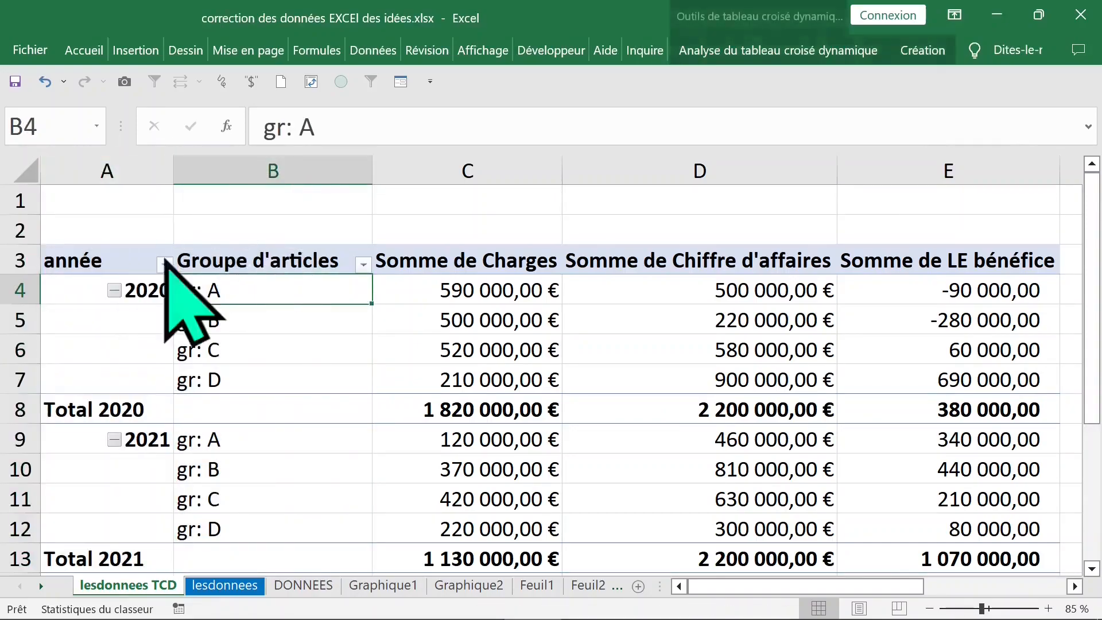
pyautogui.rightClick(235, 289)
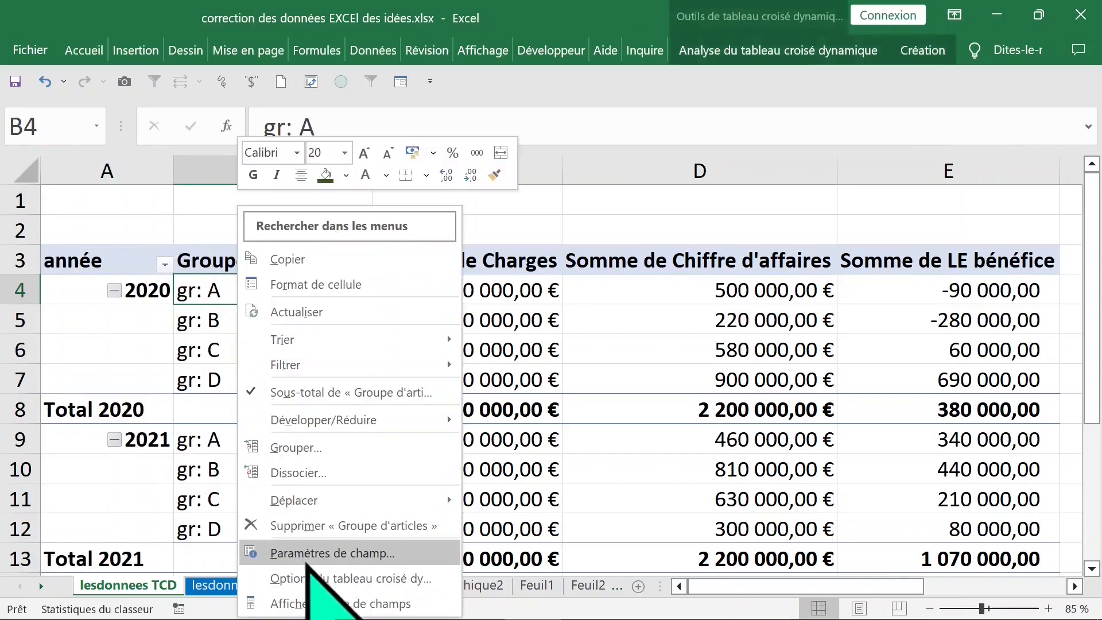
pyautogui.click(314, 604)
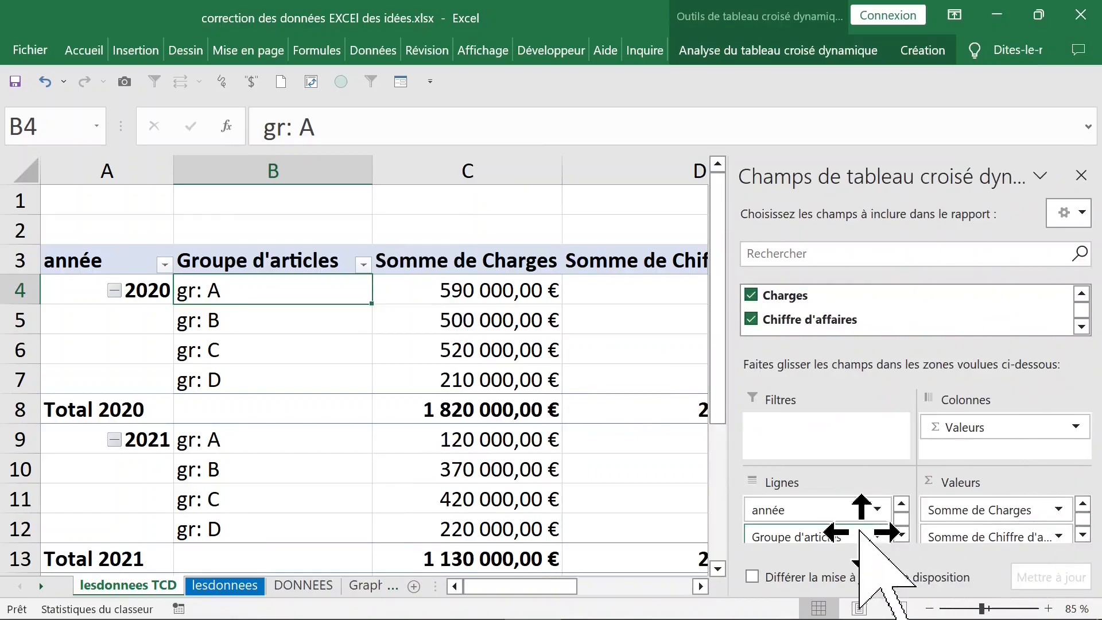
# Step: Try placing Groupe d'articles above année in the row fields and undo the reordering
pyautogui.click(650, 410)
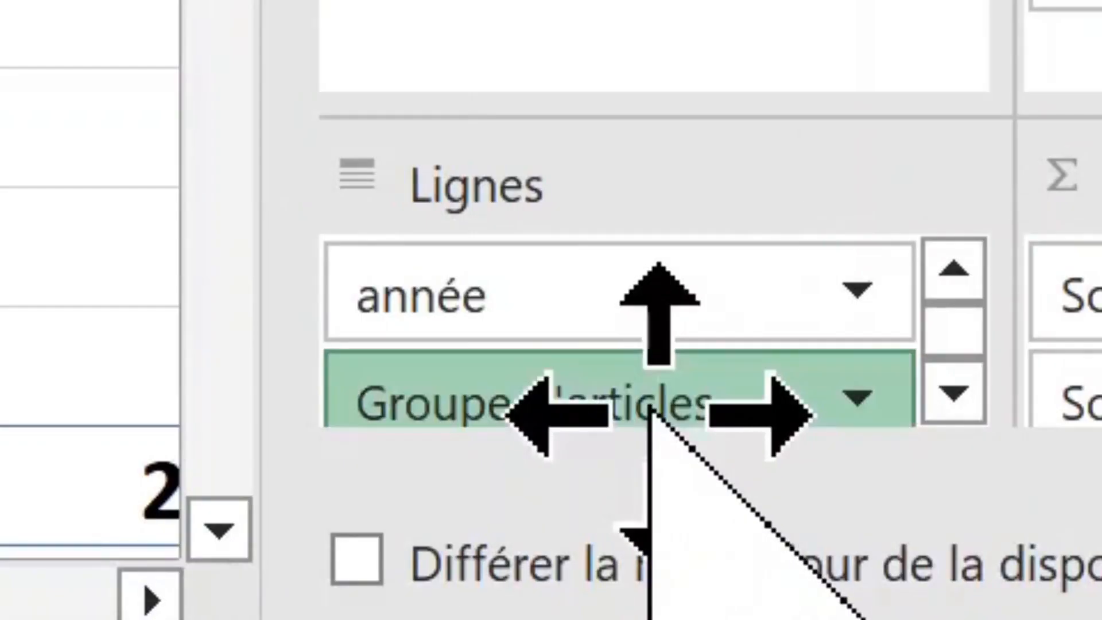
pyautogui.moveTo(651, 410); pyautogui.dragTo(657, 290)
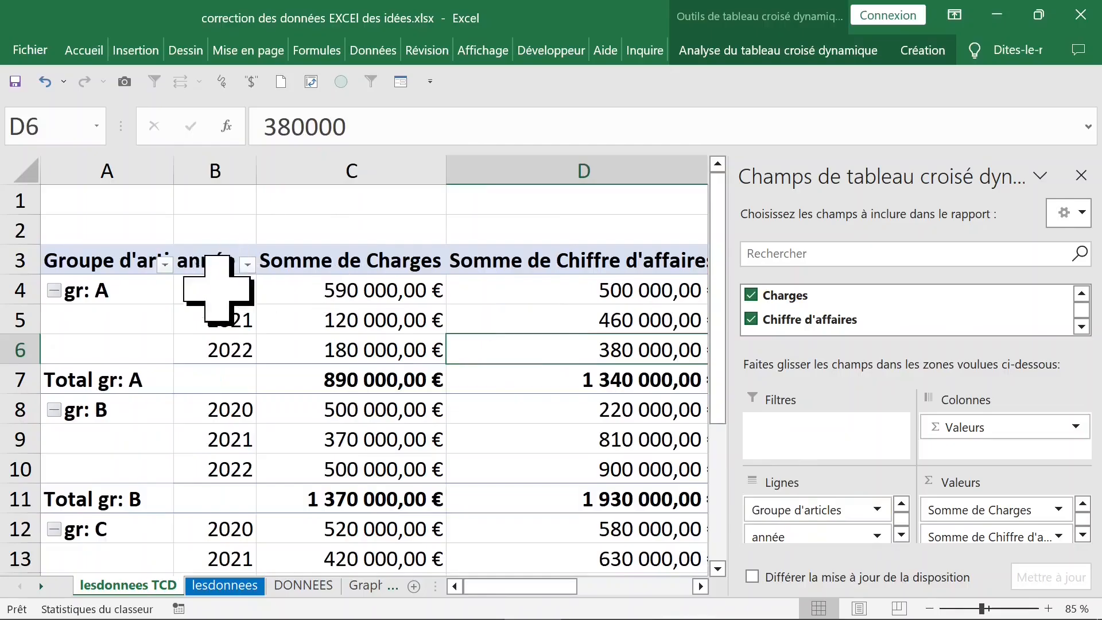
pyautogui.click(221, 287)
pyautogui.click(46, 82)
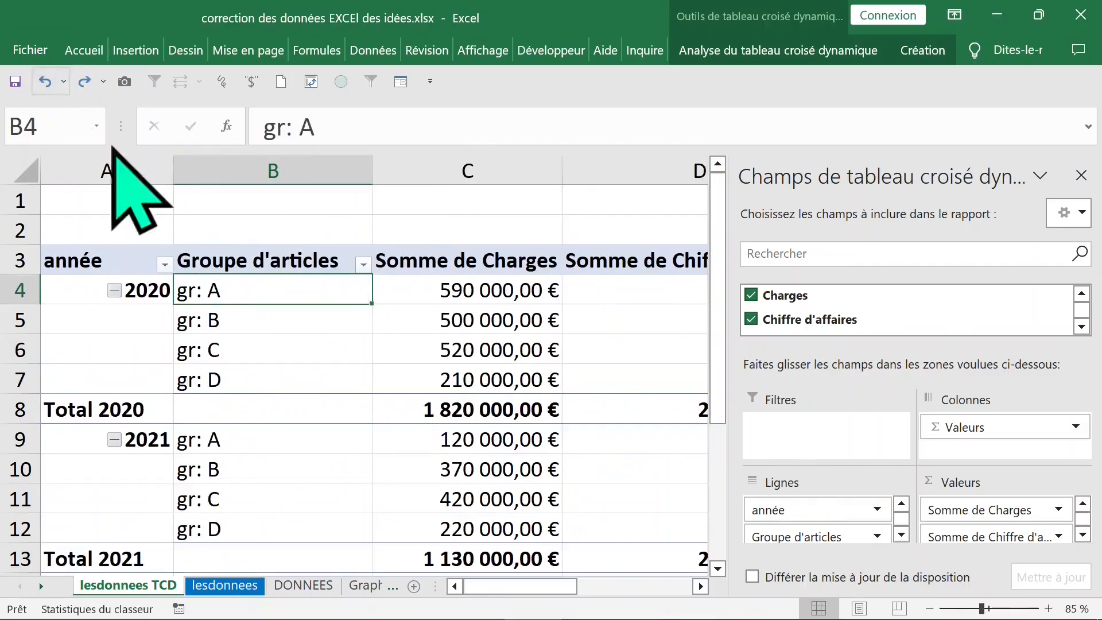
# Step: Move the Groupe d'articles field up above année in the row fields and close the field list
pyautogui.click(879, 538)
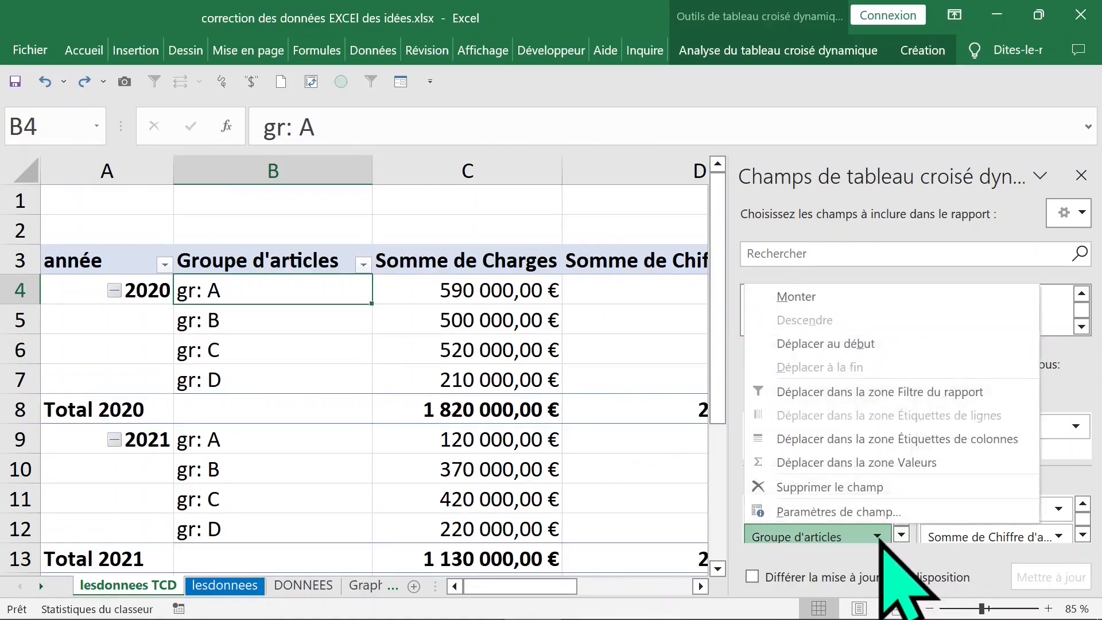
pyautogui.click(845, 297)
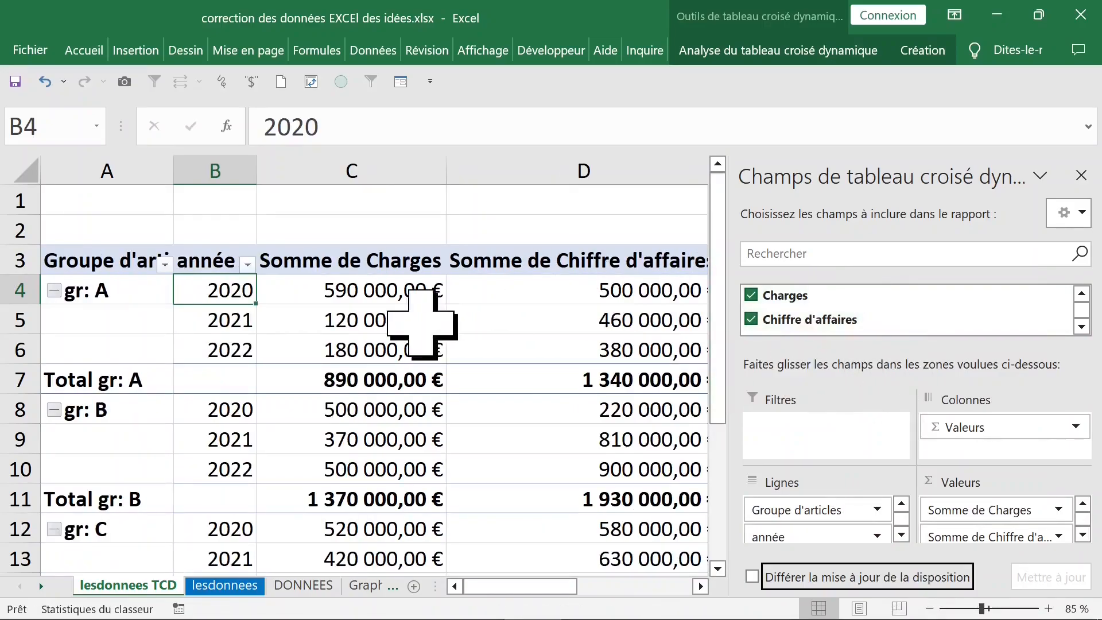
pyautogui.click(118, 345)
pyautogui.click(251, 328)
pyautogui.click(500, 346)
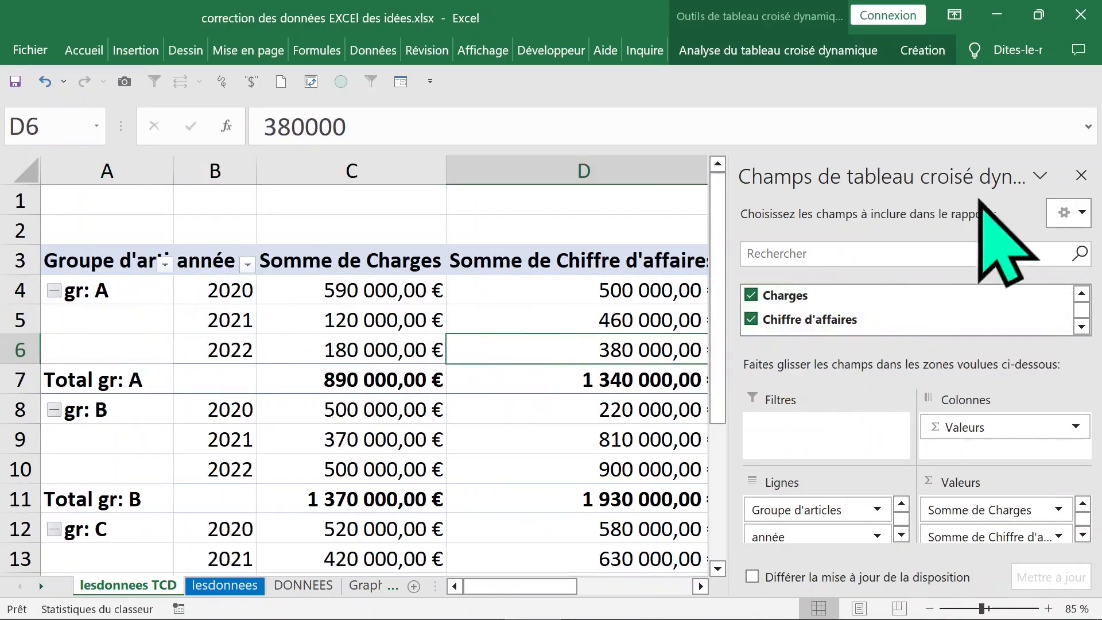
pyautogui.click(1083, 175)
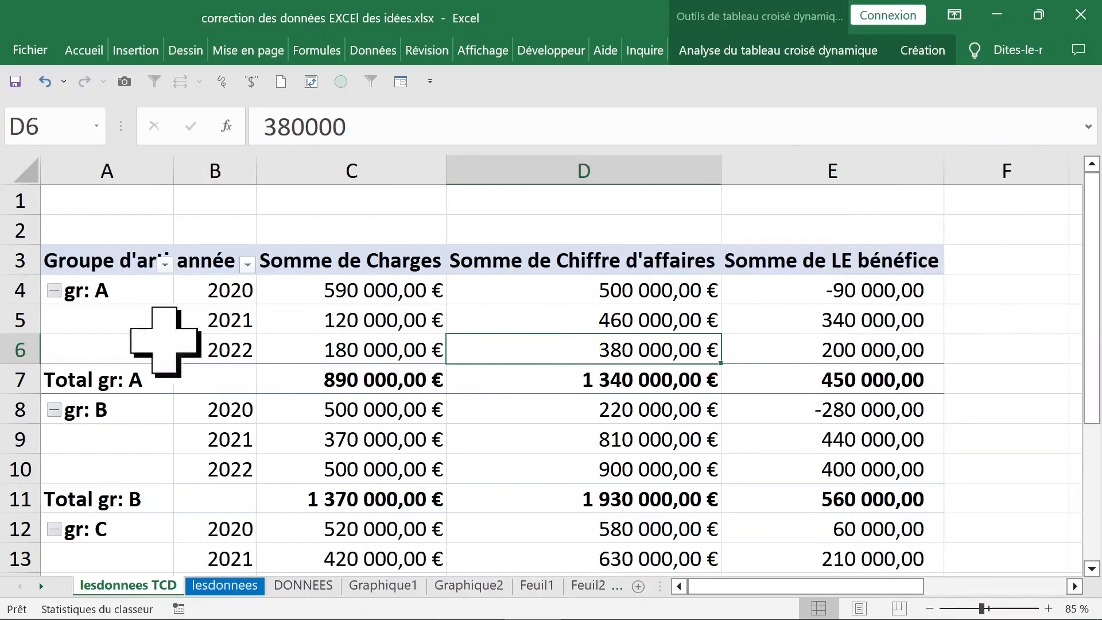
# Step: Set the pivot table's report layout to repeat all item labels in the Groupe d'articles column
pyautogui.click(103, 320)
pyautogui.click(923, 50)
pyautogui.click(123, 354)
pyautogui.click(129, 351)
pyautogui.click(112, 379)
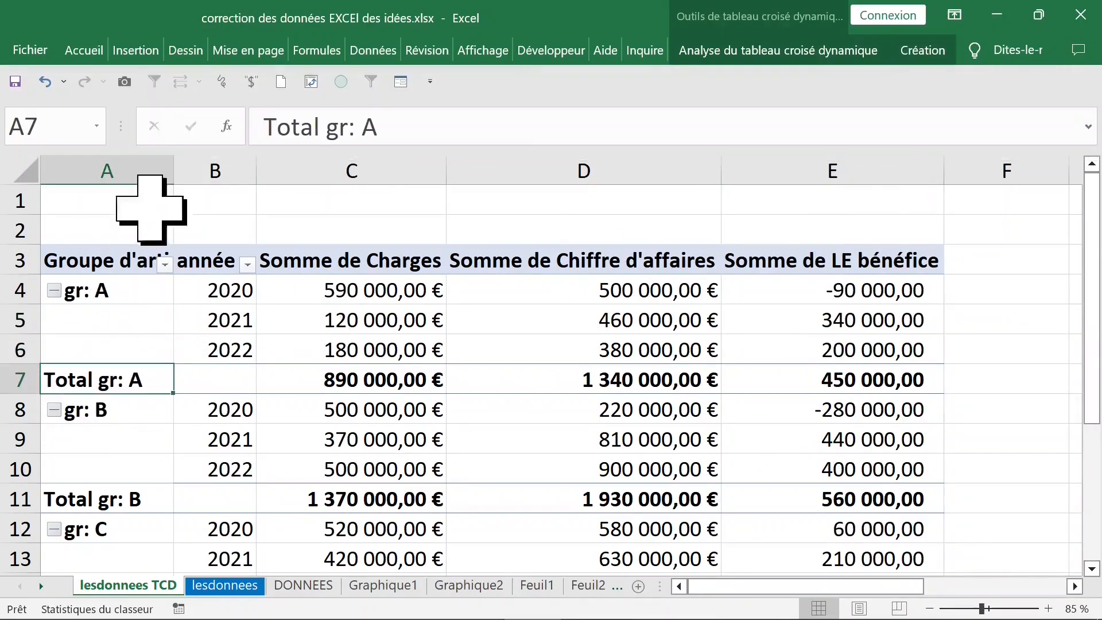
pyautogui.click(106, 168)
pyautogui.click(136, 310)
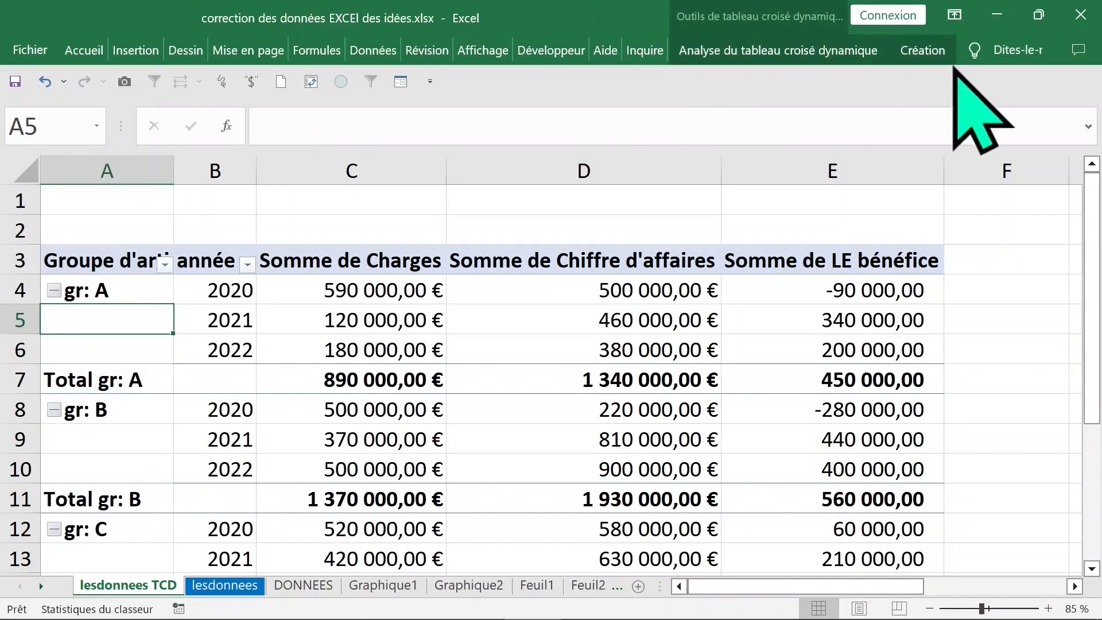
pyautogui.click(944, 52)
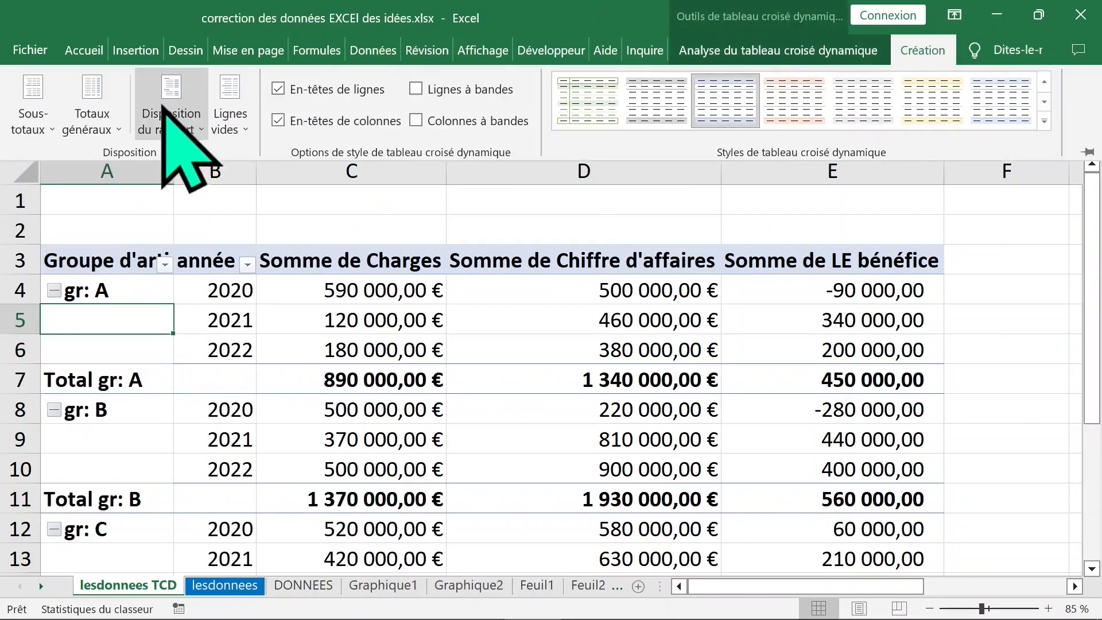
pyautogui.click(195, 120)
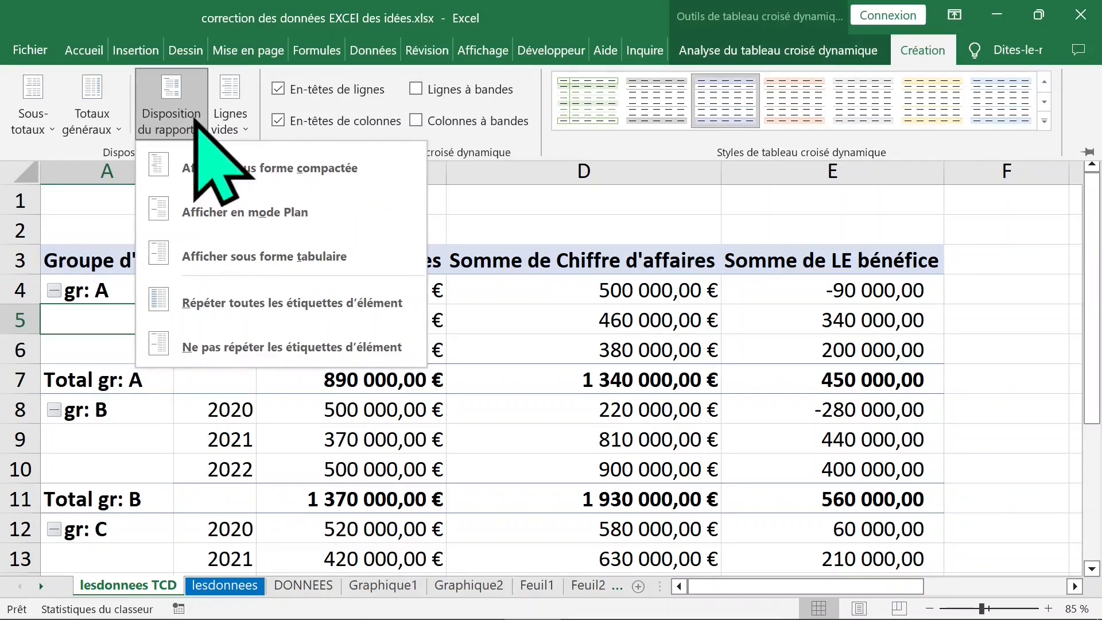
pyautogui.click(250, 308)
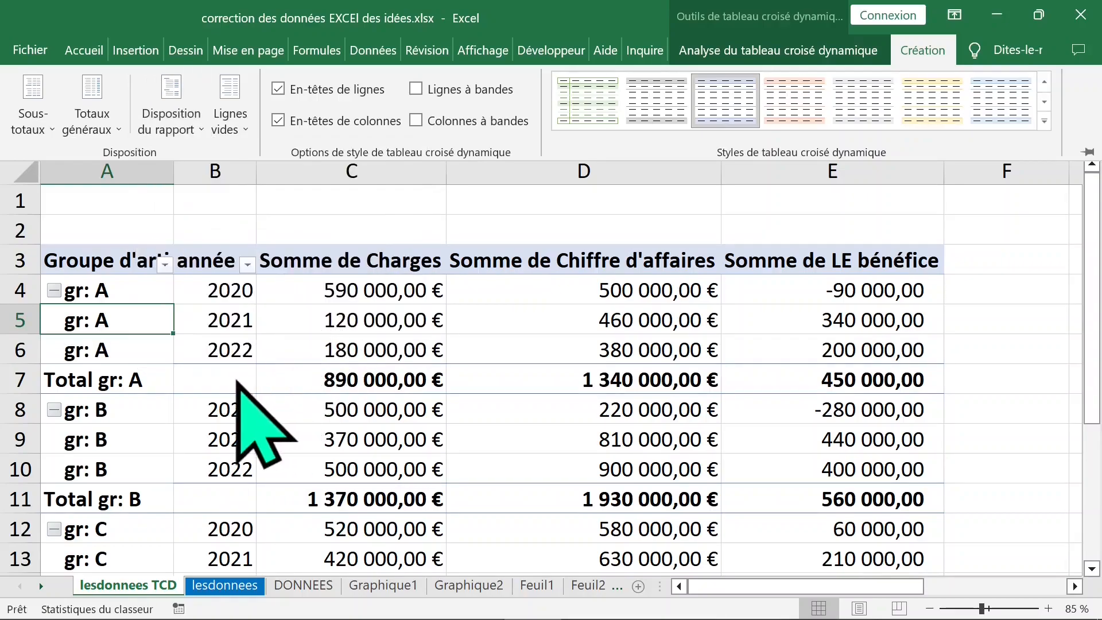
pyautogui.hotkey('ctrl', 'F1')
# Step: Turn the pivot table's grand totals off for rows and columns, and turn them on again for both
pyautogui.click(131, 379)
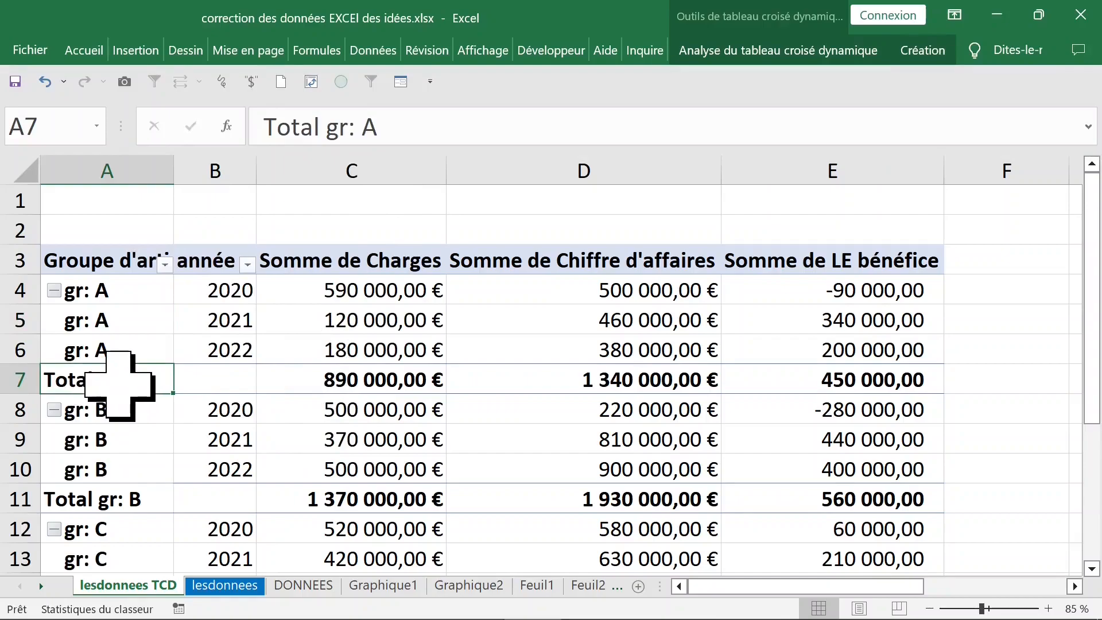
pyautogui.click(923, 50)
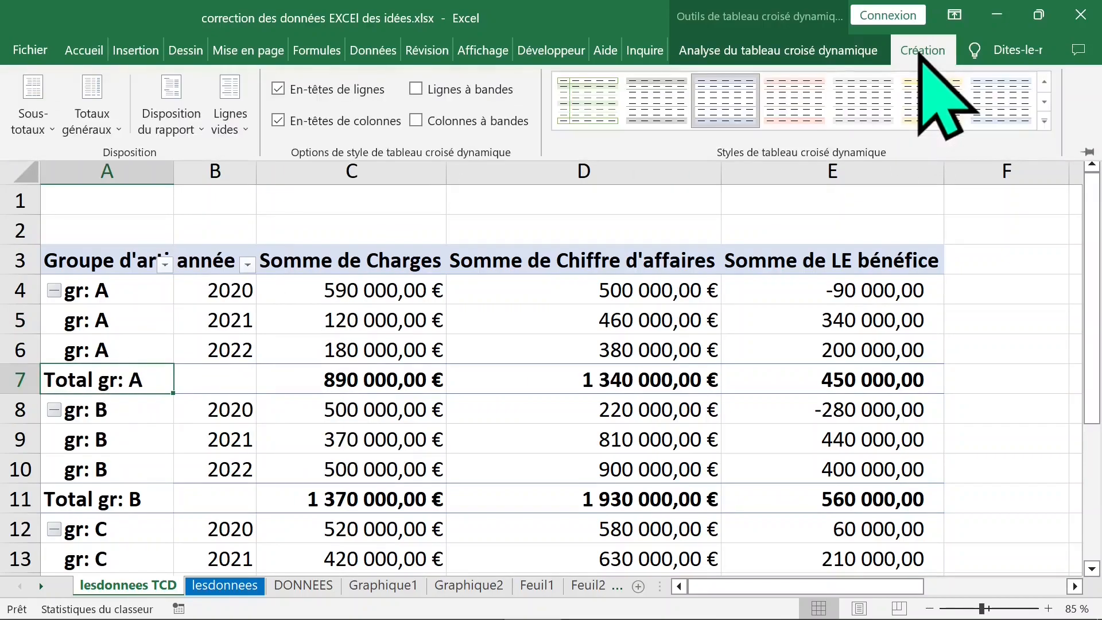
pyautogui.click(109, 131)
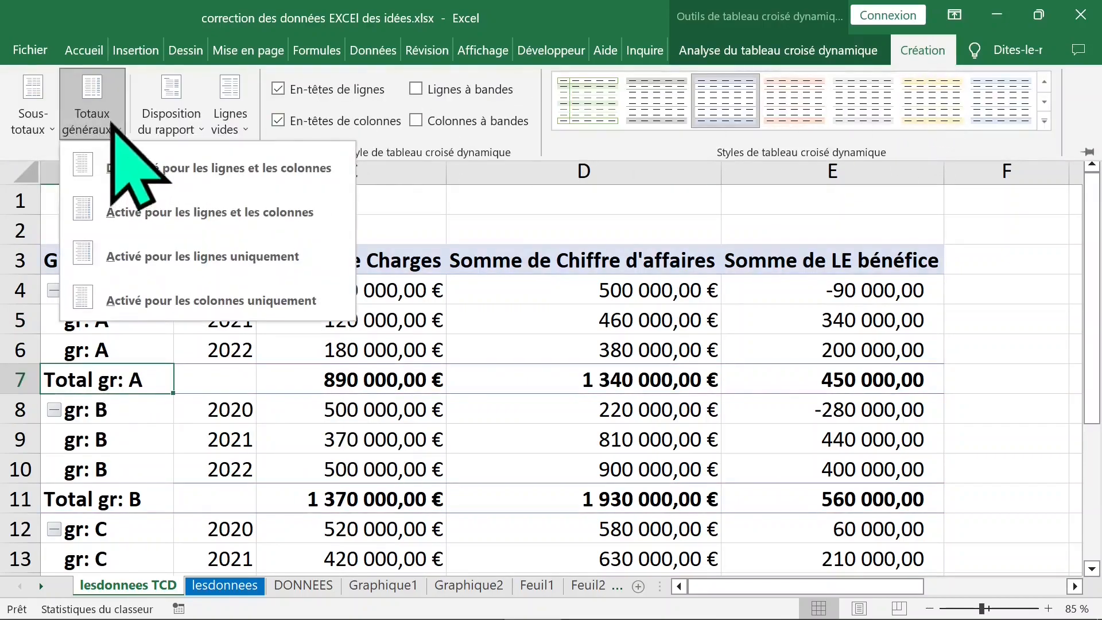
pyautogui.click(150, 168)
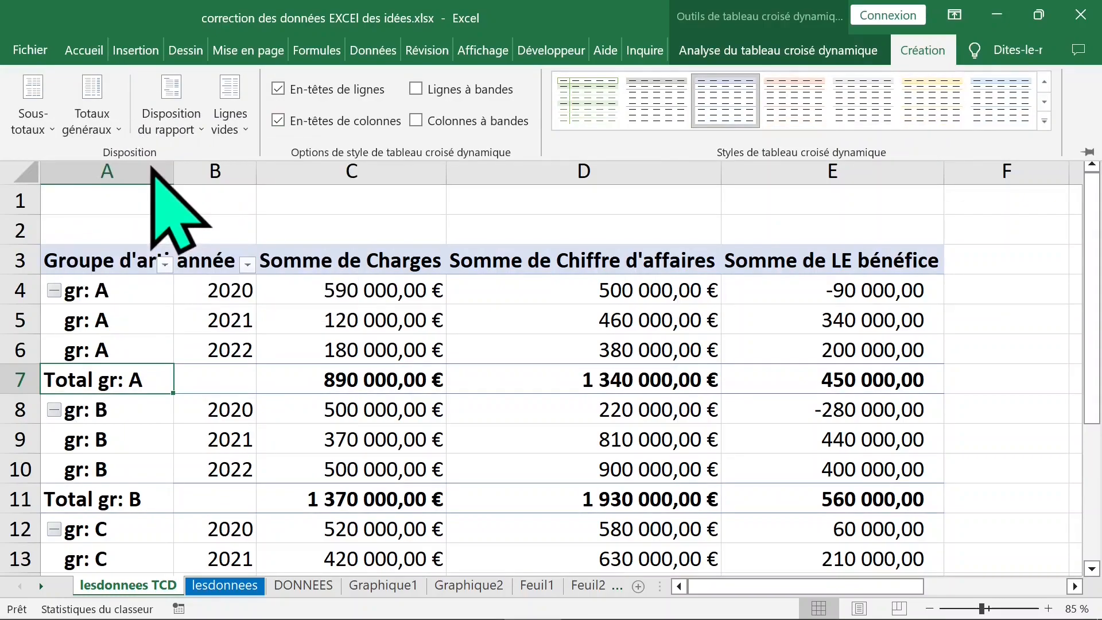
pyautogui.click(113, 124)
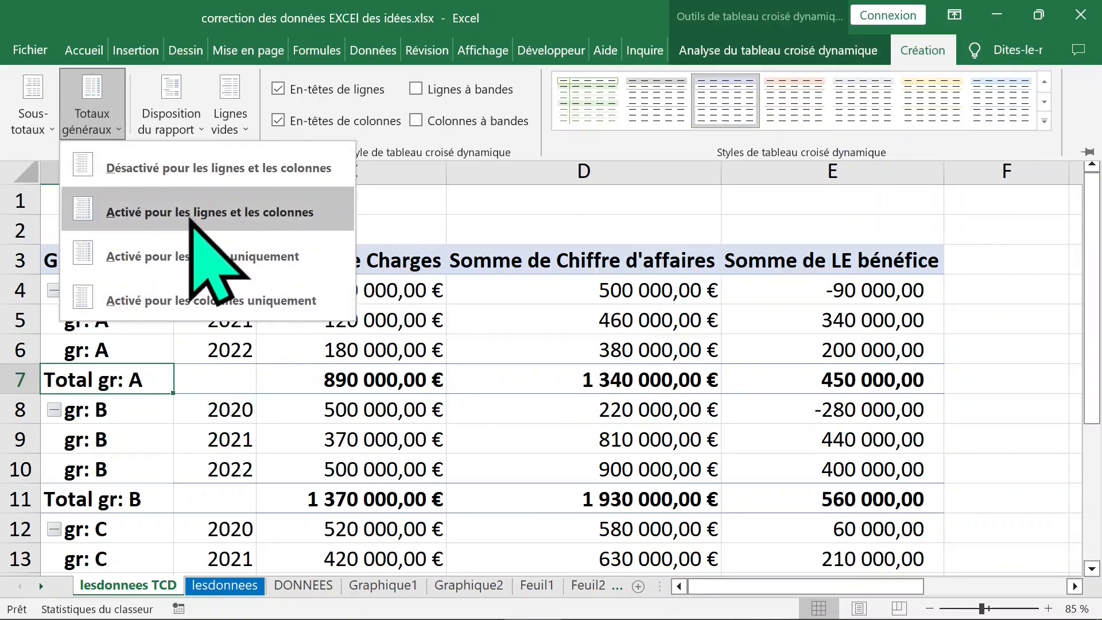
pyautogui.click(190, 218)
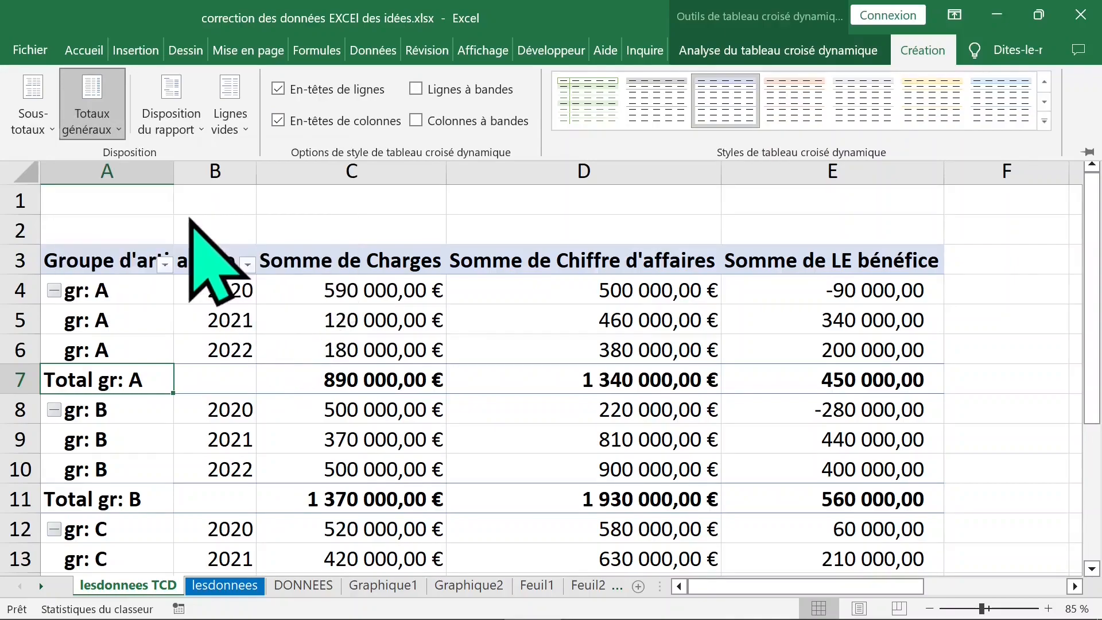
# Step: Hide the pivot table's subtotals and restore them with the option to show all at the top of the group
pyautogui.click(42, 129)
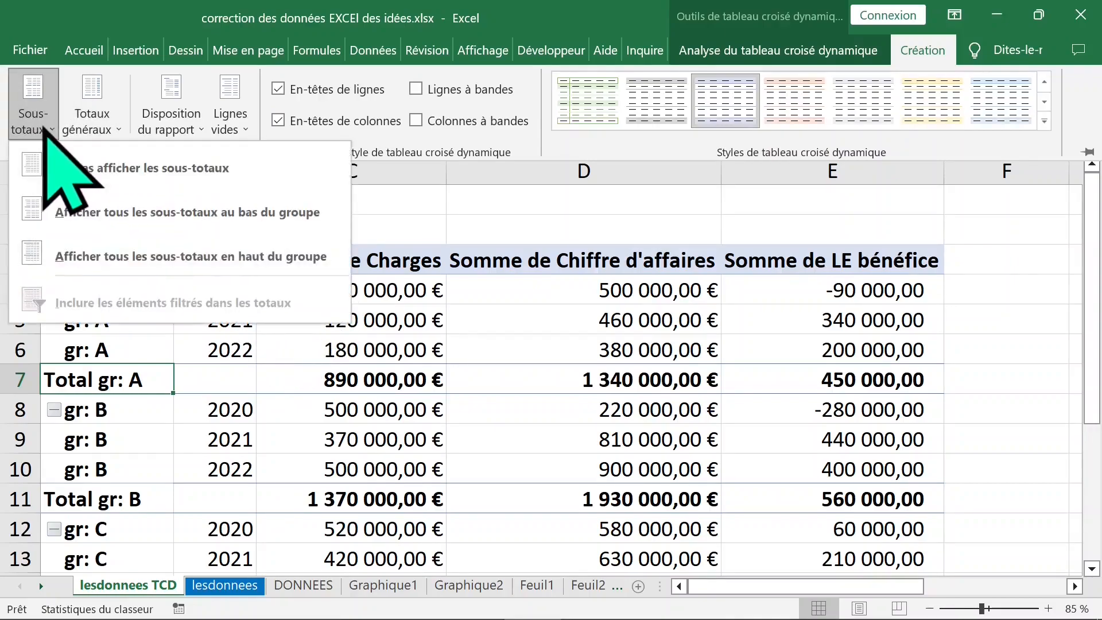
pyautogui.click(205, 178)
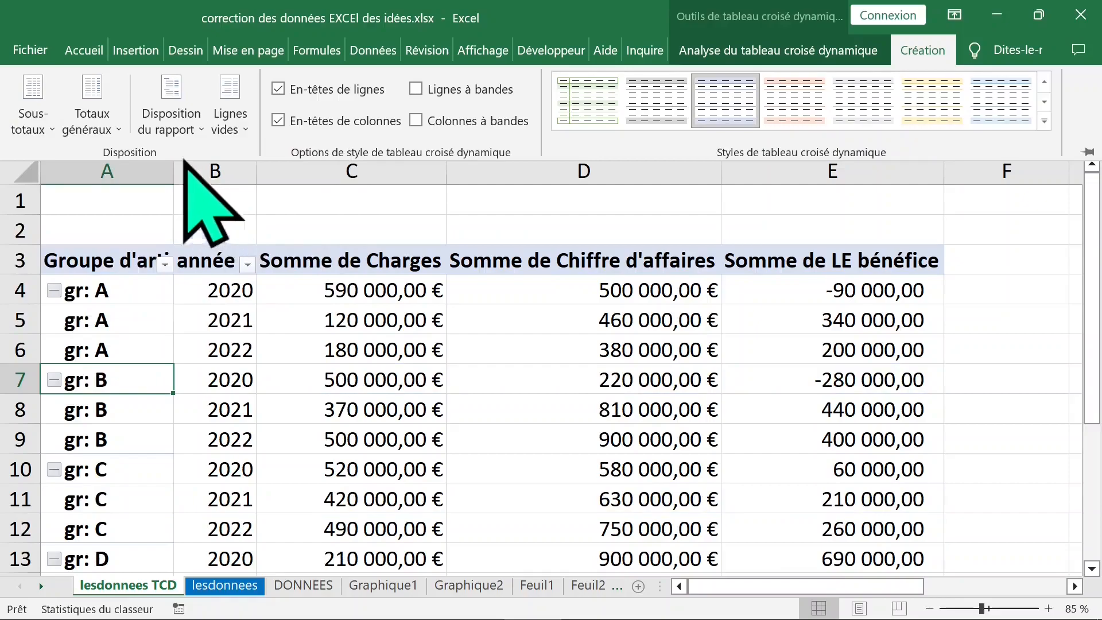
pyautogui.click(41, 124)
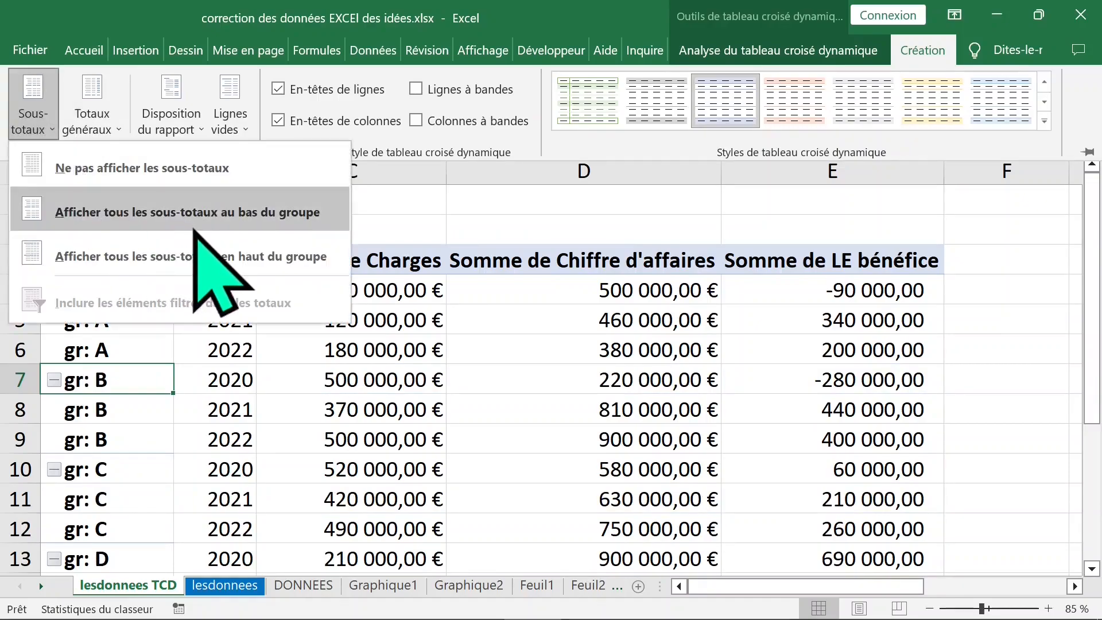
pyautogui.click(193, 256)
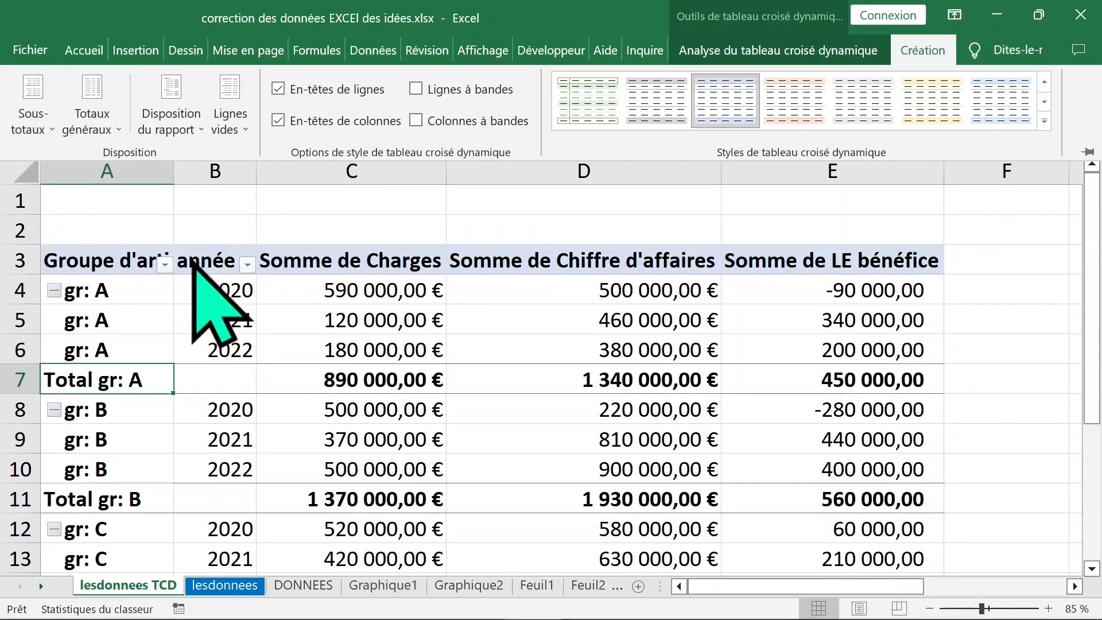
# Step: Switch the subtotals to the bottom of the group and back to the top of the group
pyautogui.click(41, 128)
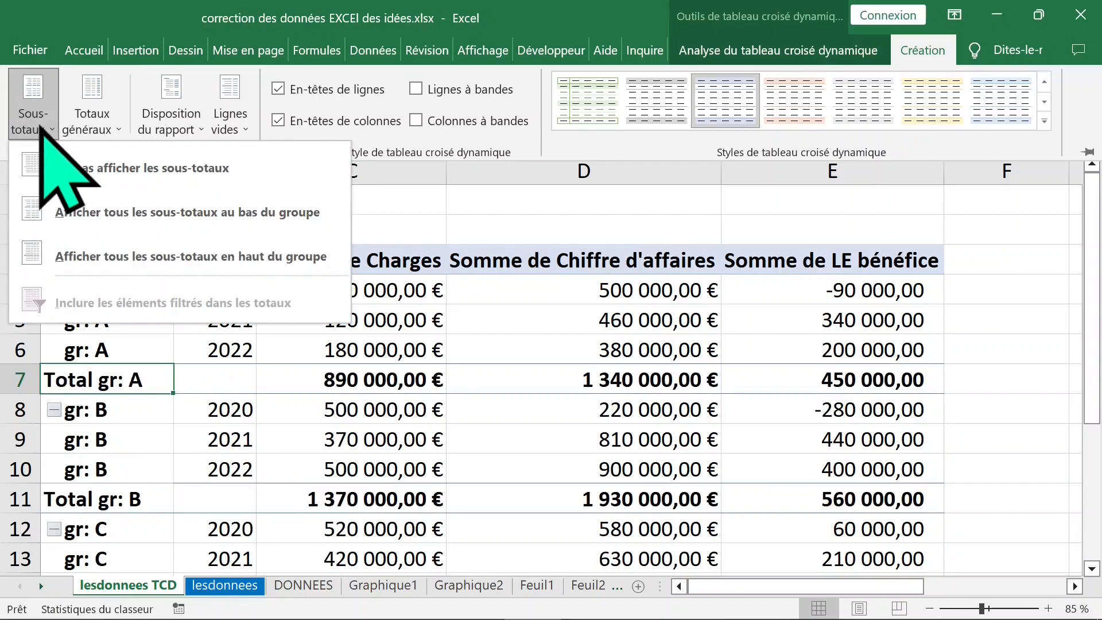
pyautogui.click(137, 213)
pyautogui.click(49, 127)
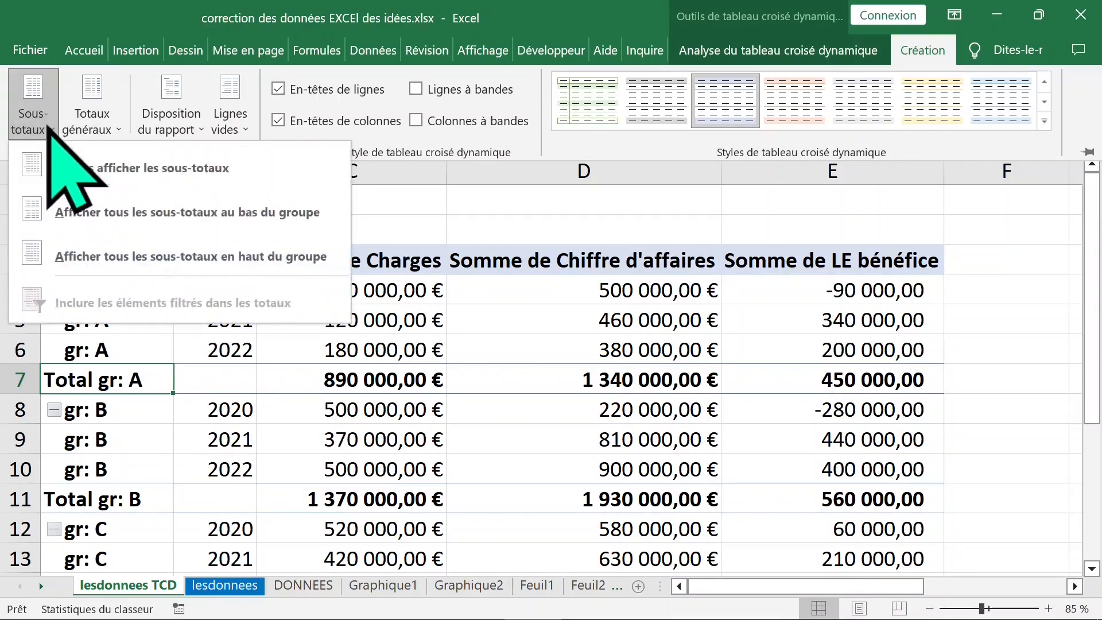
pyautogui.click(161, 251)
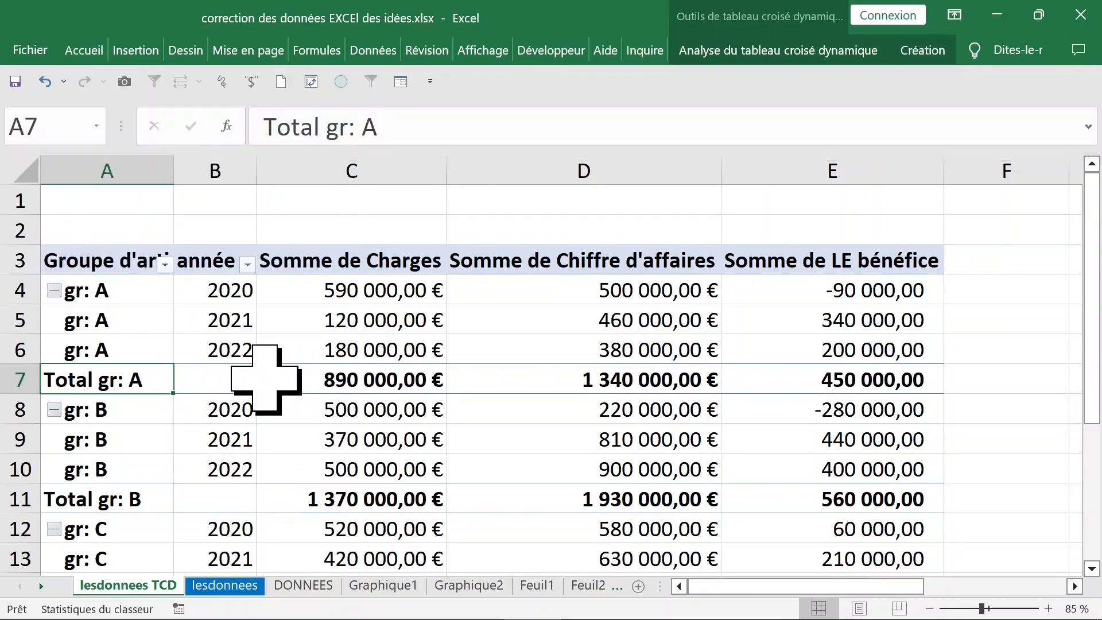
pyautogui.scroll(-2, 265, 379)
pyautogui.scroll(2, 258, 369)
pyautogui.click(160, 321)
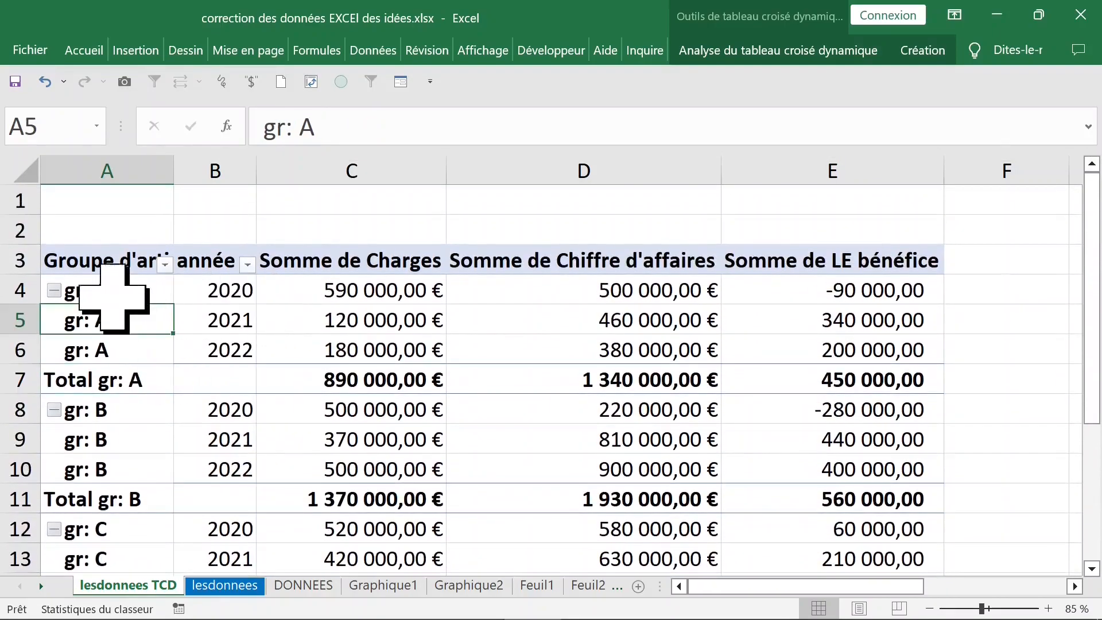
pyautogui.click(126, 291)
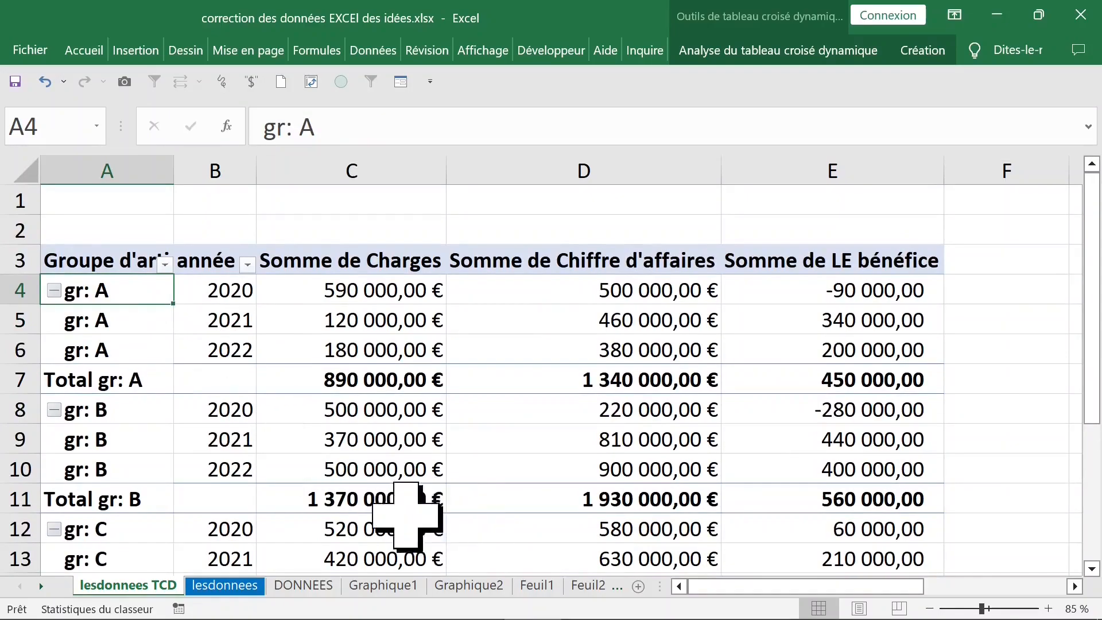
# Step: Move the Groupe d'articles field from the pivot table's rows to its report filters and close the field list
pyautogui.click(319, 320)
pyautogui.rightClick(321, 322)
pyautogui.click(419, 603)
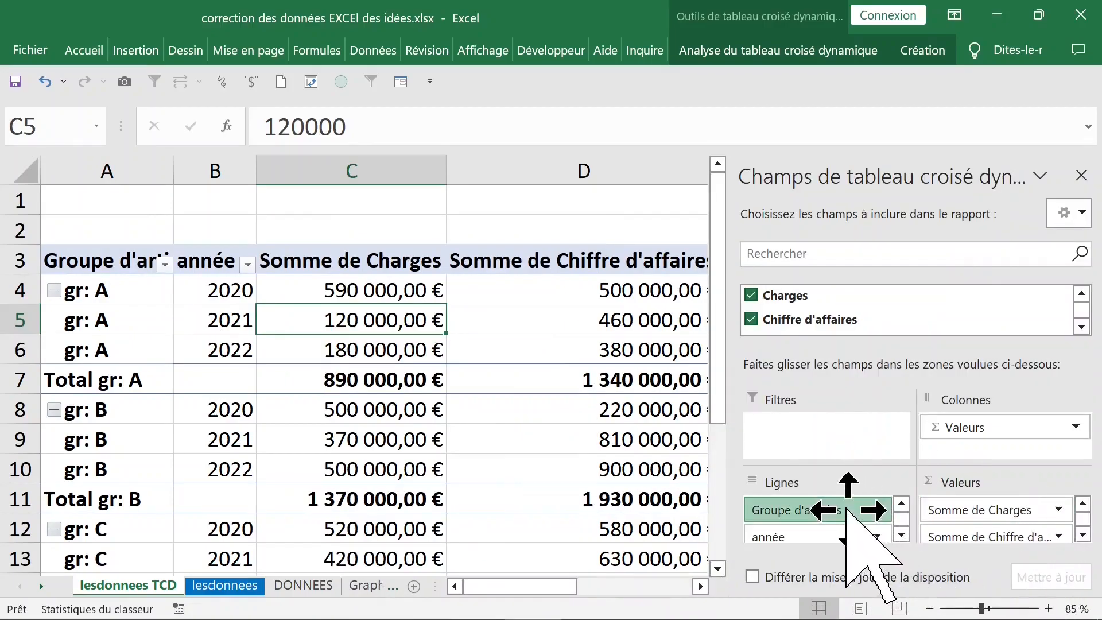
pyautogui.moveTo(848, 510); pyautogui.dragTo(834, 439)
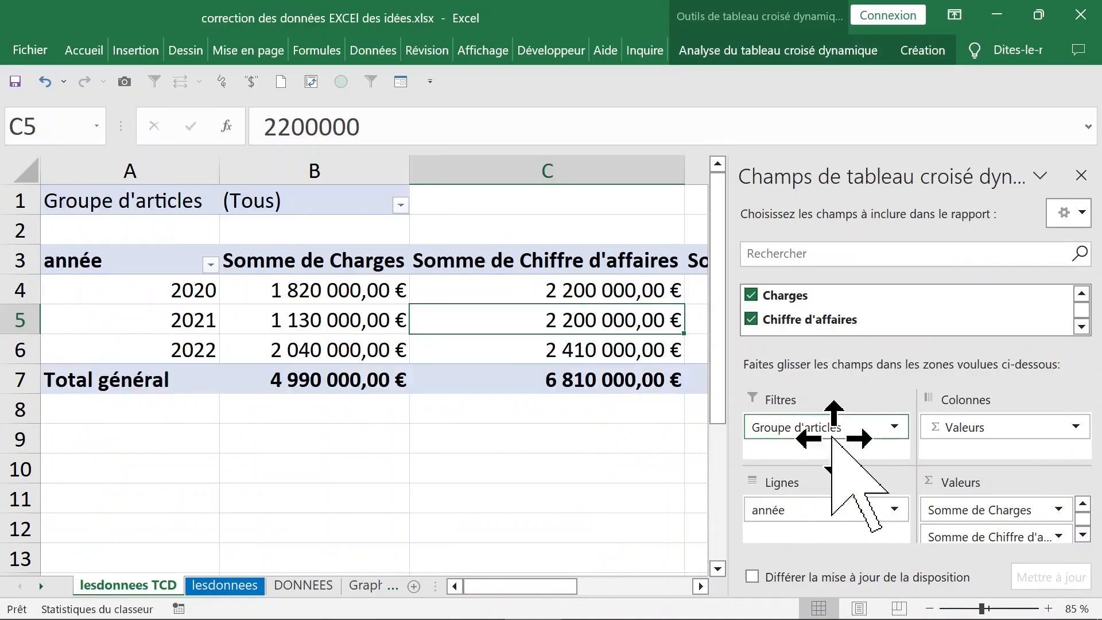
pyautogui.click(1081, 175)
pyautogui.click(609, 353)
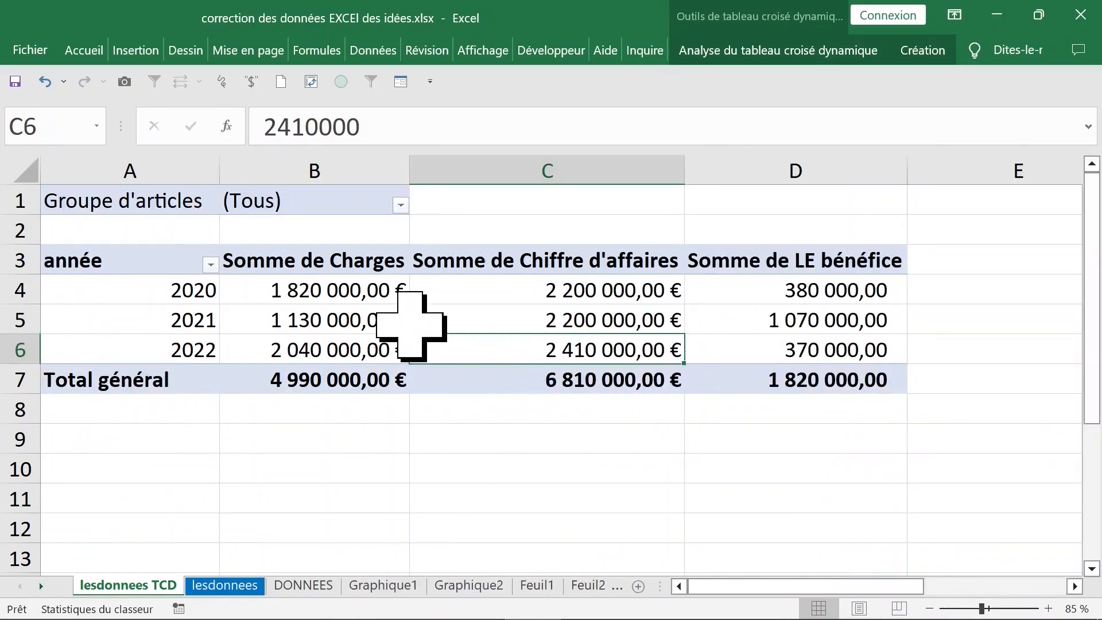
# Step: Filter the pivot table to the article group gr: A and reset the filter to (Tous)
pyautogui.click(400, 205)
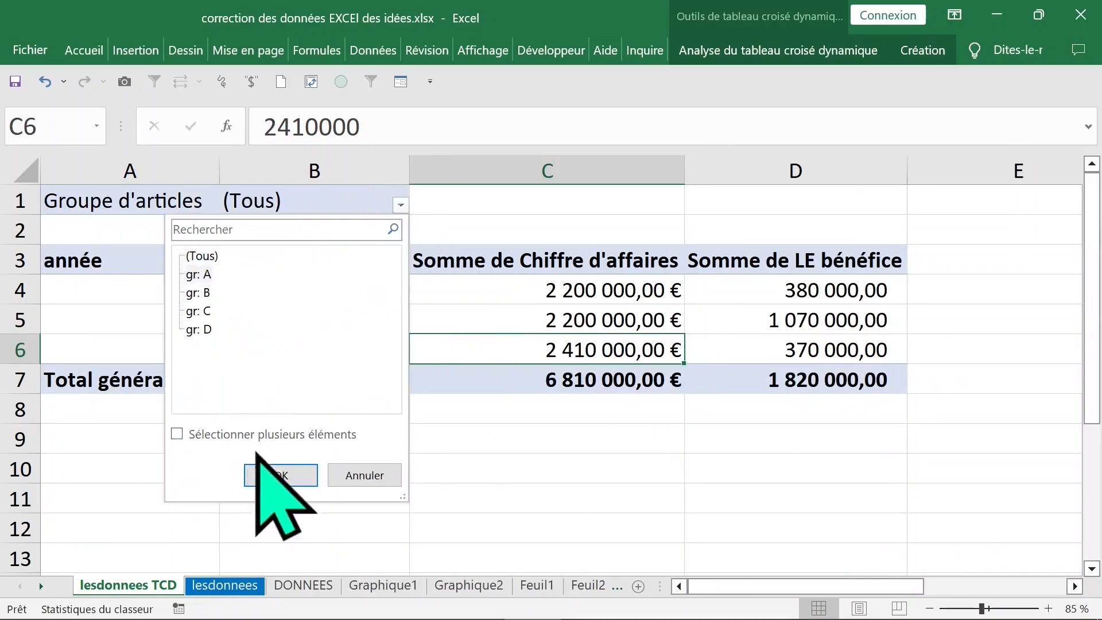
pyautogui.click(270, 474)
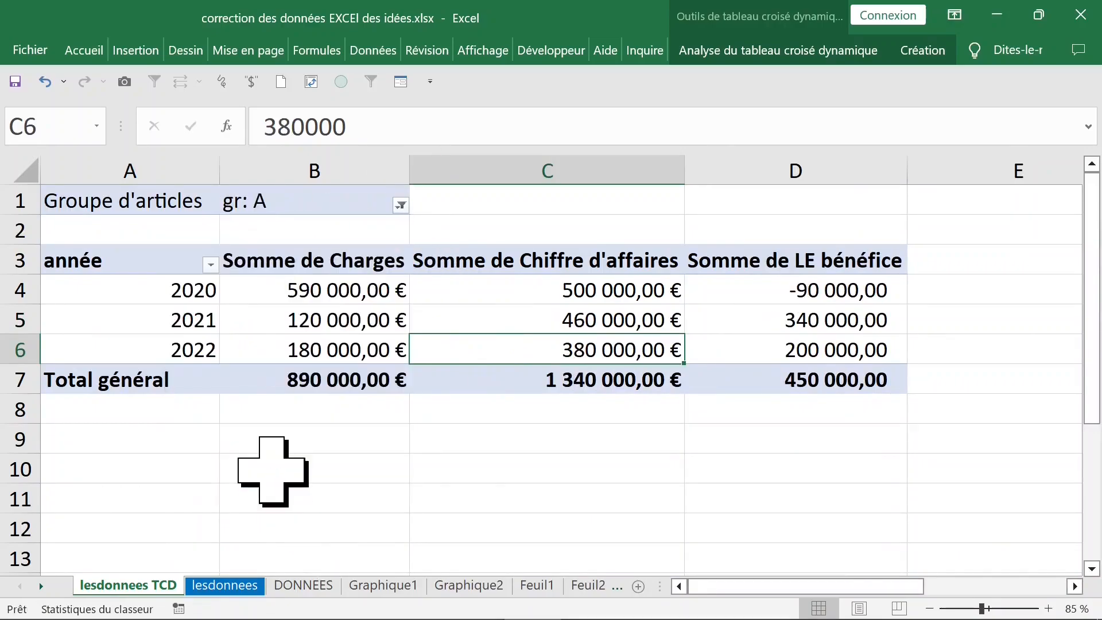
pyautogui.click(400, 206)
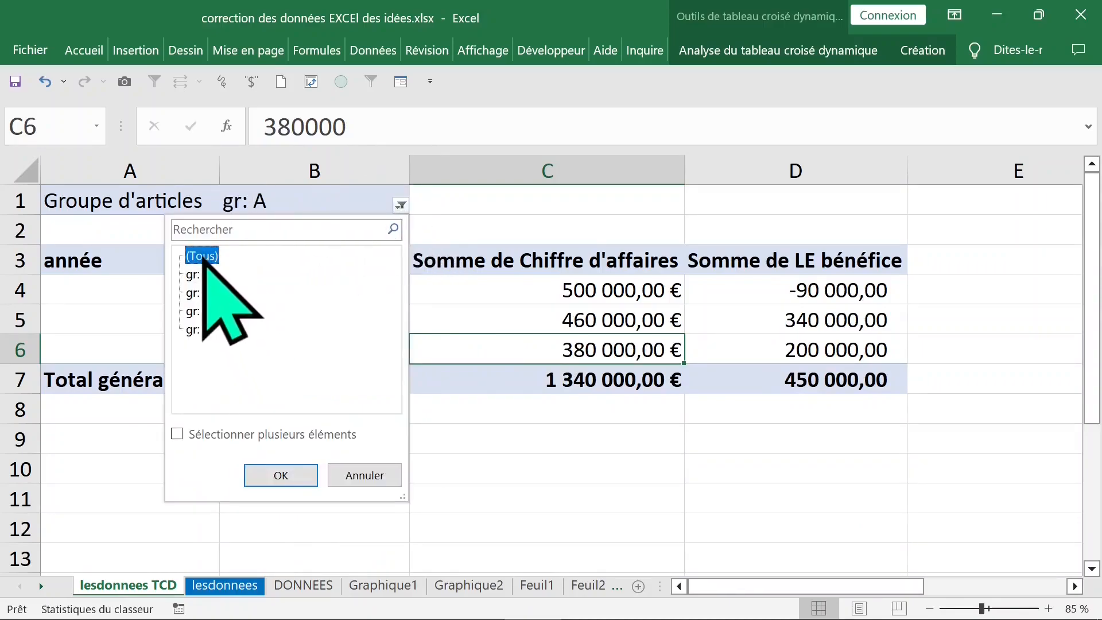
pyautogui.click(285, 477)
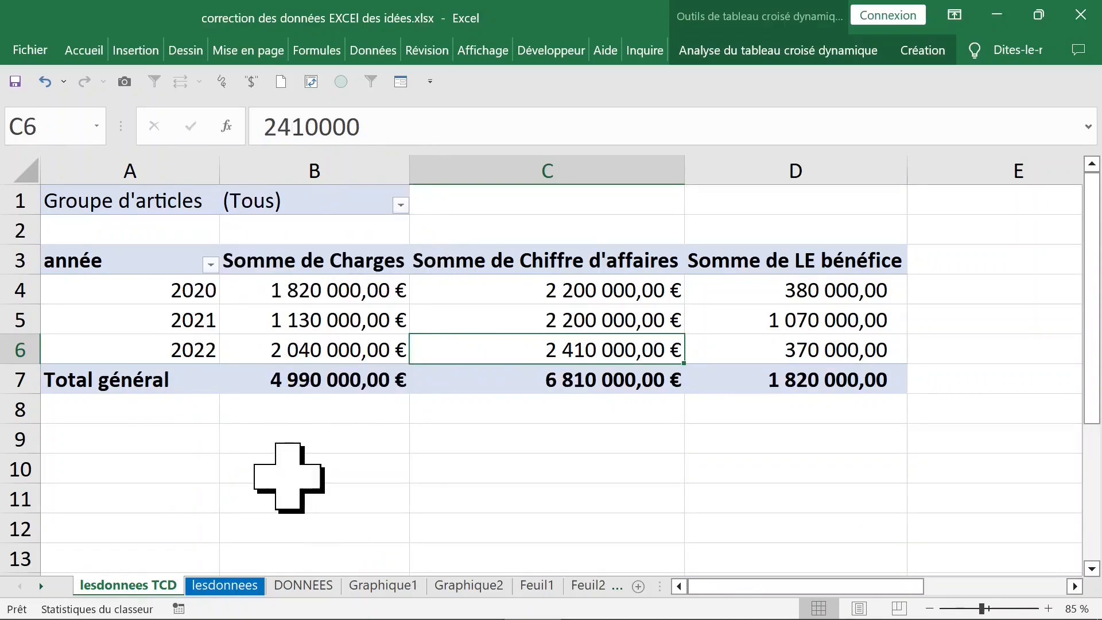
# Step: Generate separate report filter pages for every item of the Groupe d'articles filter
pyautogui.click(281, 314)
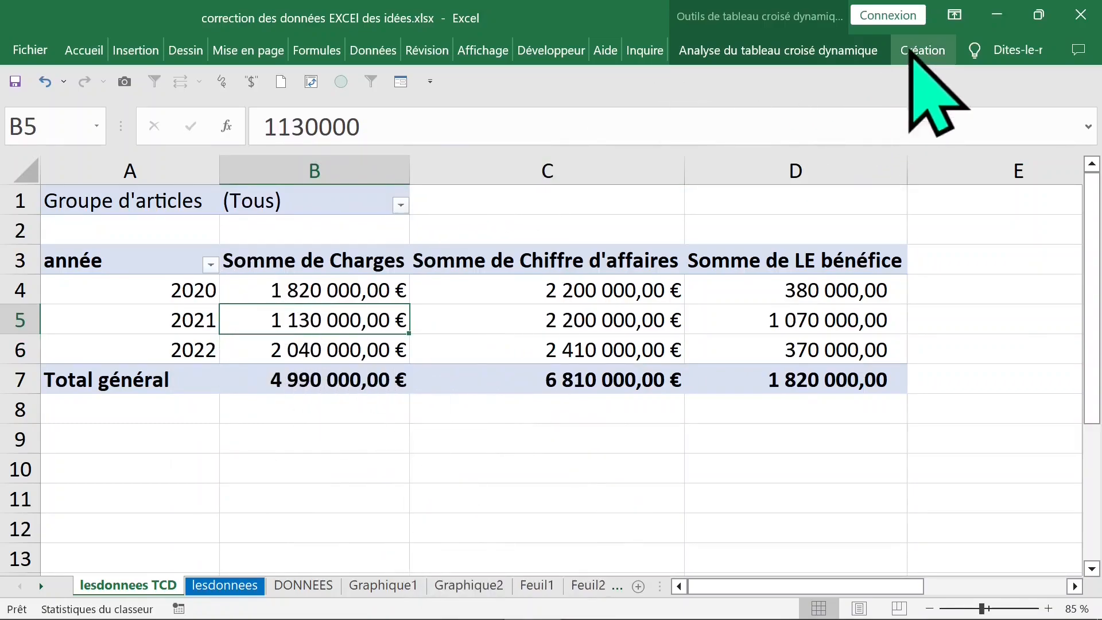
pyautogui.click(787, 50)
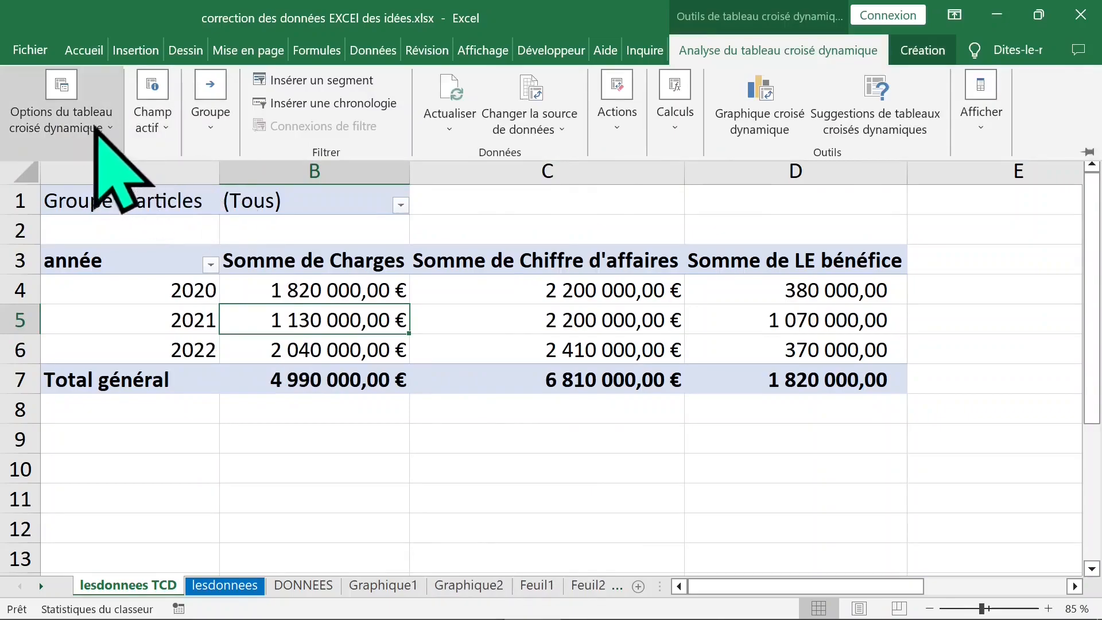
pyautogui.click(109, 126)
pyautogui.click(31, 223)
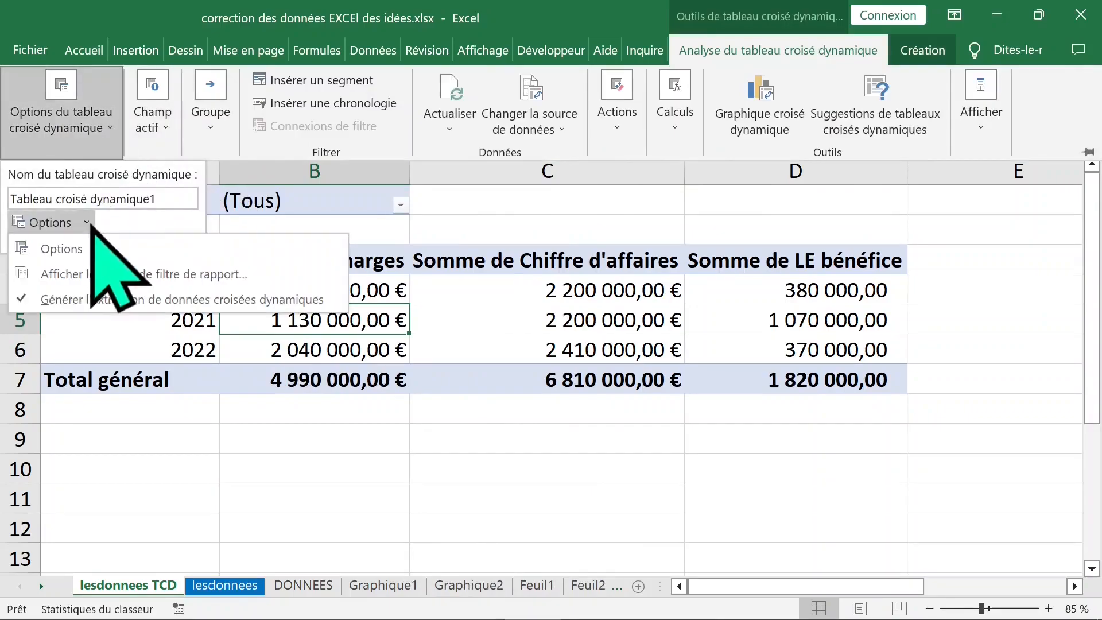
pyautogui.click(181, 275)
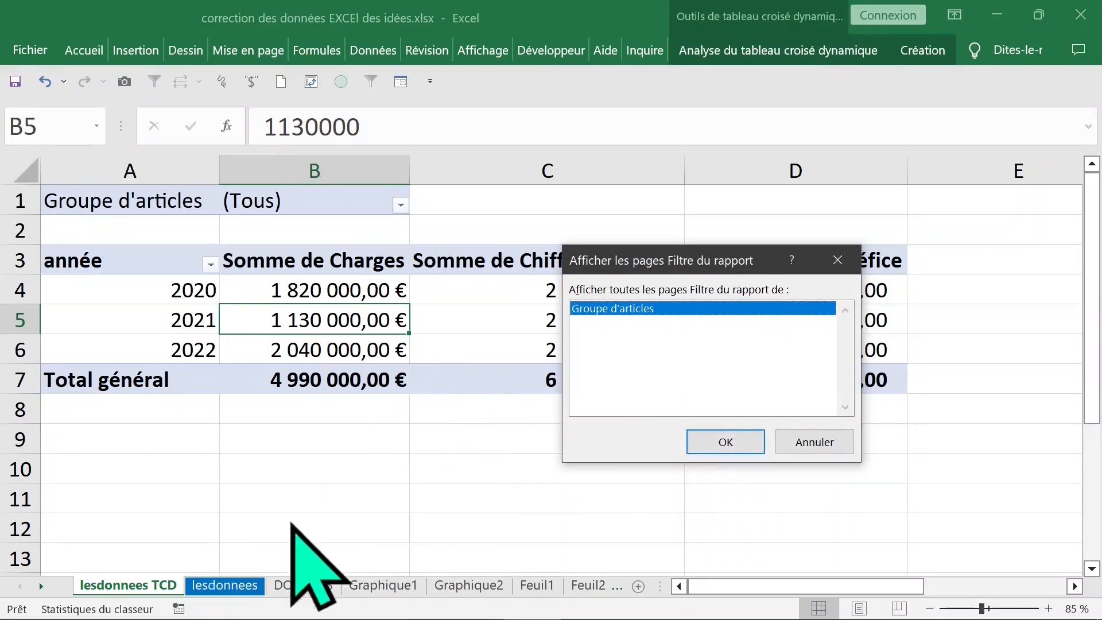
pyautogui.click(726, 442)
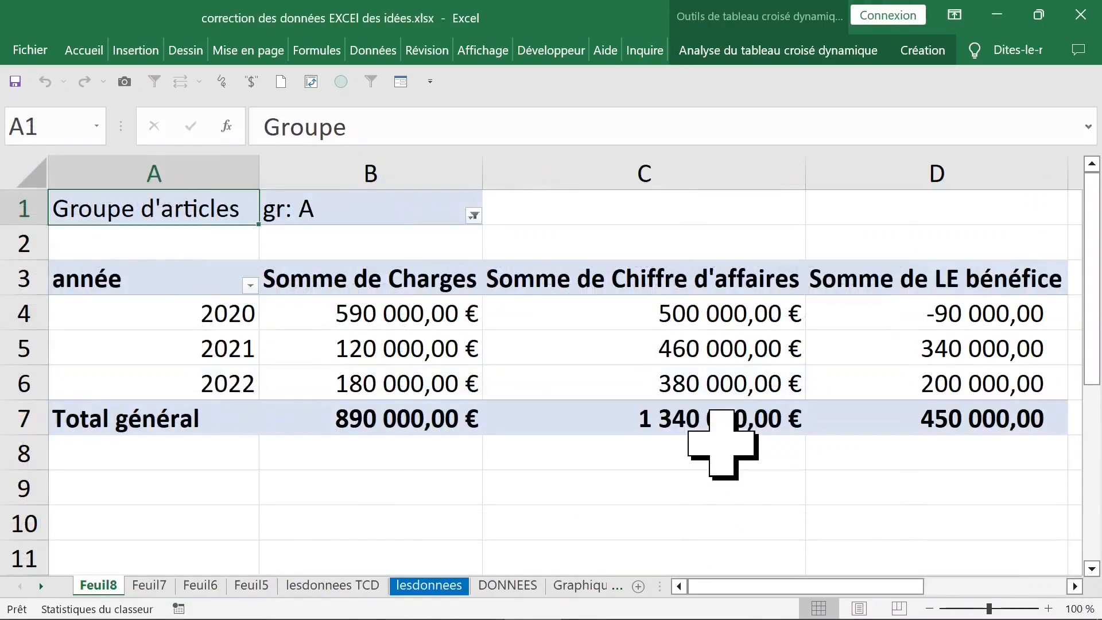
# Step: Look through the generated sheets from Feuil8 to Feuil5 and return to the lesdonnees TCD sheet
pyautogui.moveTo(662, 421)
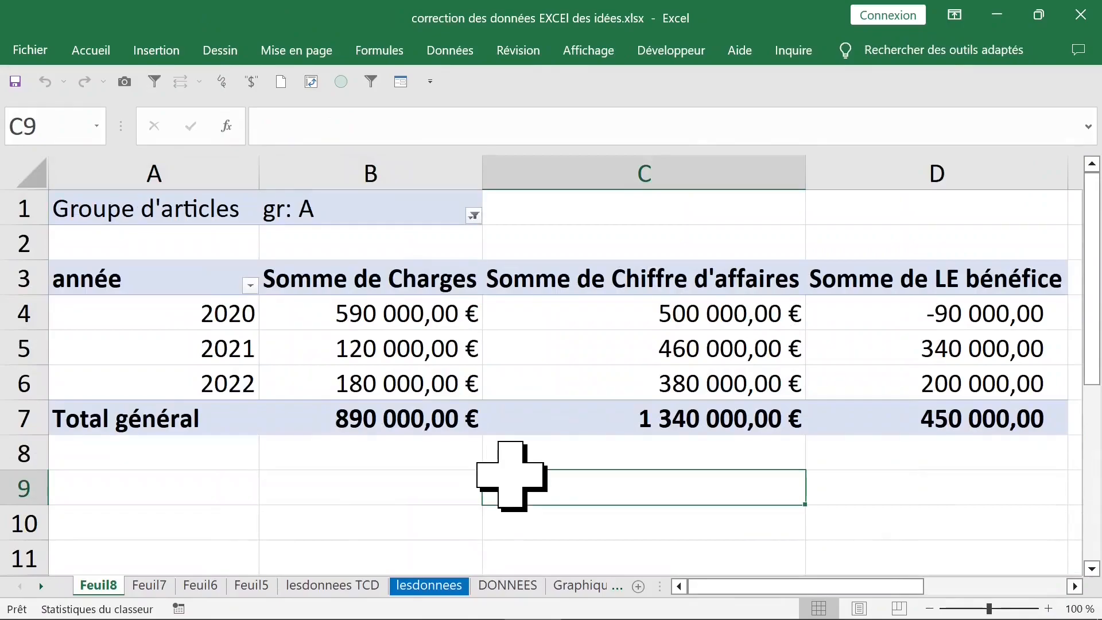
pyautogui.hotkey('ctrl', 'pagedown')
pyautogui.hotkey('ctrl', 'pagedown')
pyautogui.hotkey('ctrl', 'pagedown')
pyautogui.hotkey('ctrl', 'pagedown')
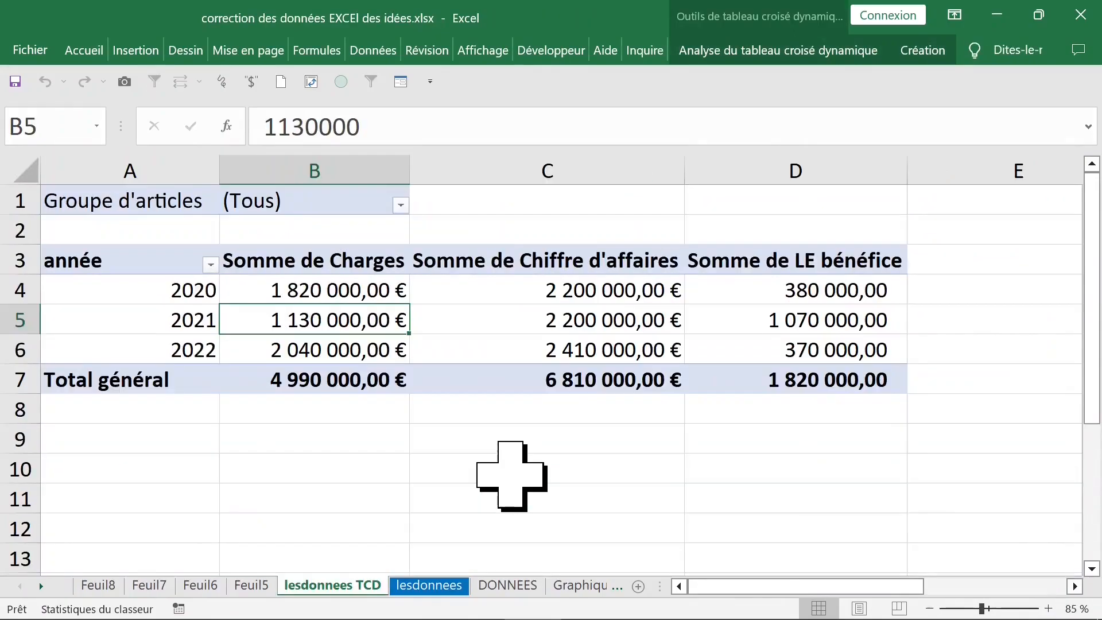
pyautogui.click(610, 293)
pyautogui.click(379, 290)
pyautogui.click(504, 287)
pyautogui.click(381, 287)
pyautogui.click(536, 288)
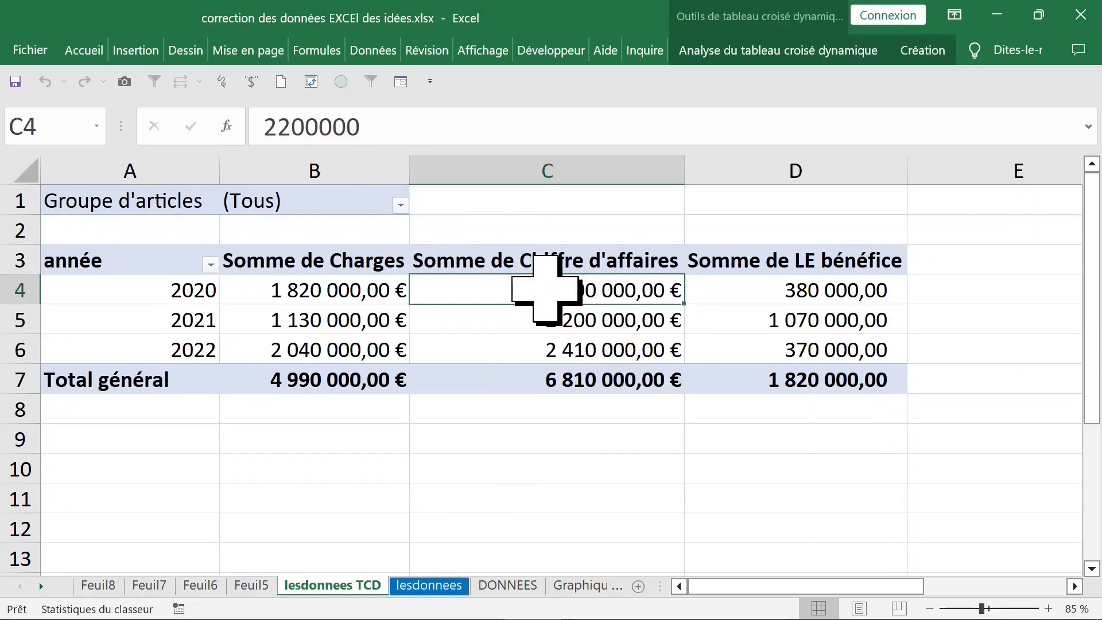
# Step: Remove the LE bénéfice calculated field from the pivot table and close the field list
pyautogui.click(767, 285)
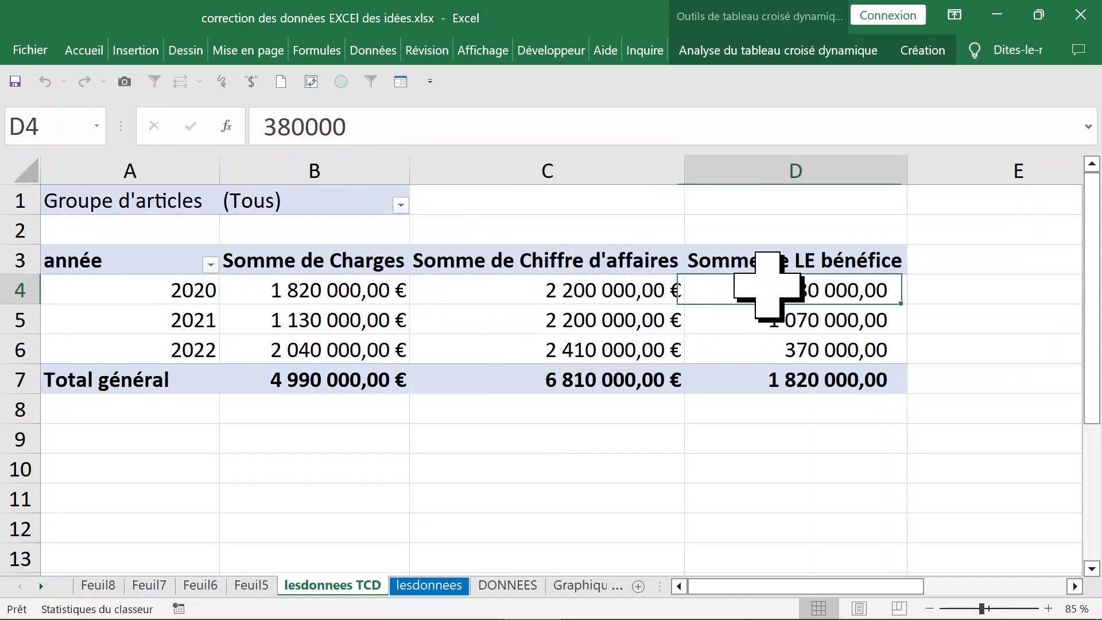
pyautogui.rightClick(730, 290)
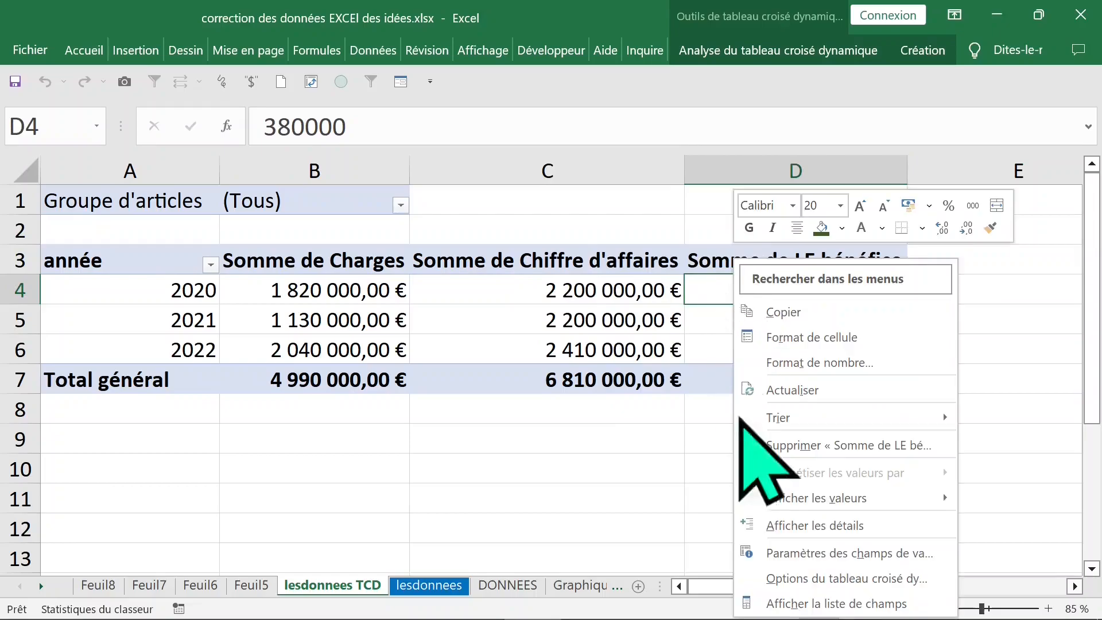
pyautogui.click(775, 598)
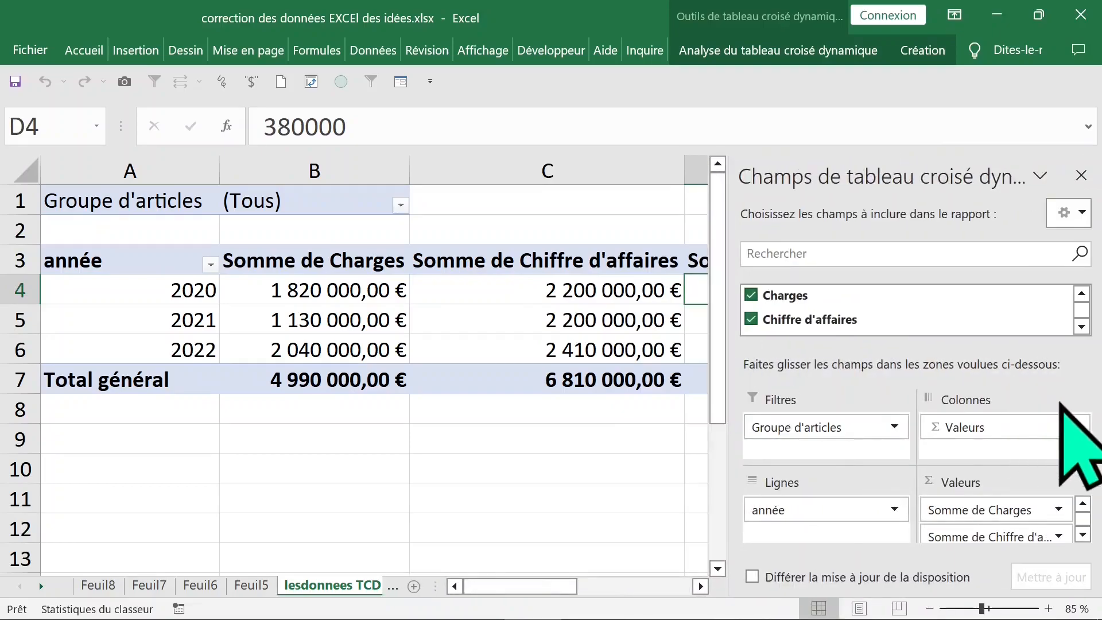
pyautogui.click(1082, 326)
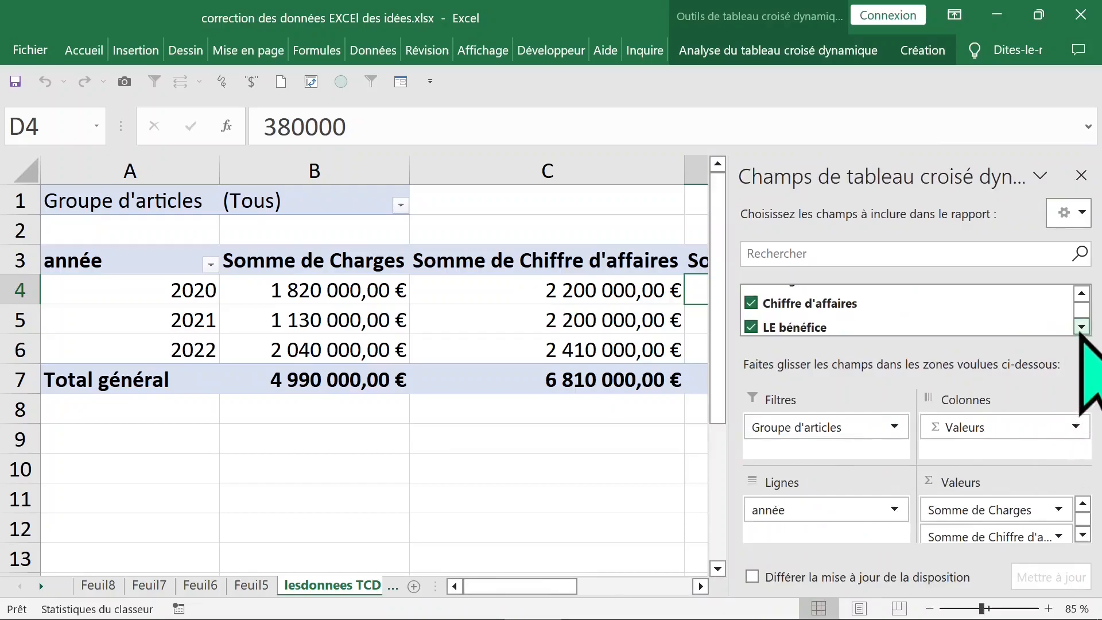
pyautogui.click(750, 327)
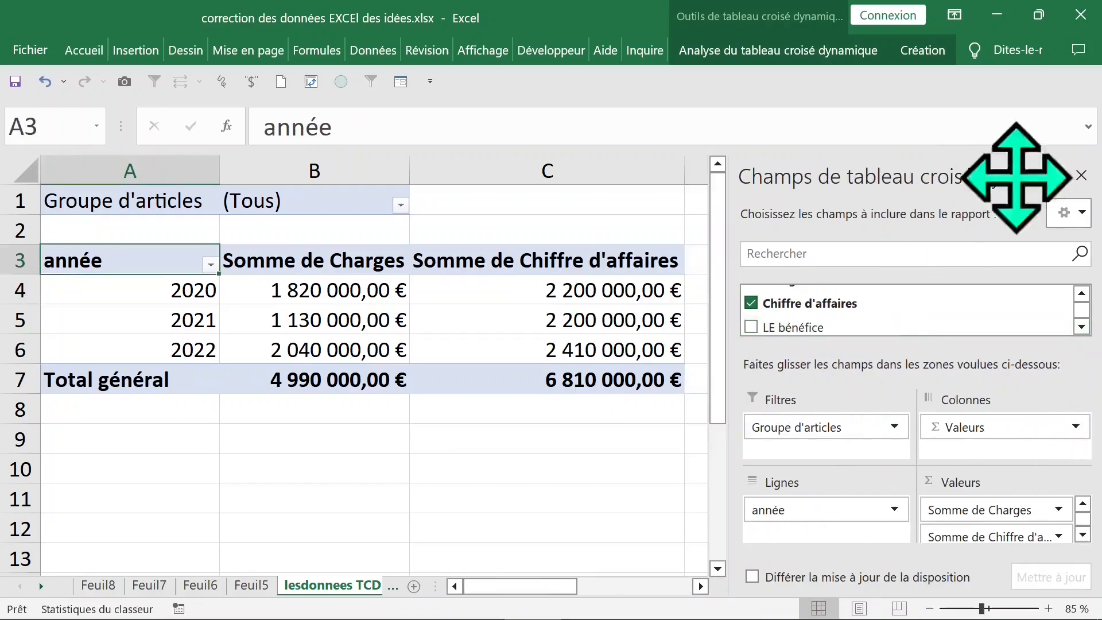
pyautogui.click(1082, 175)
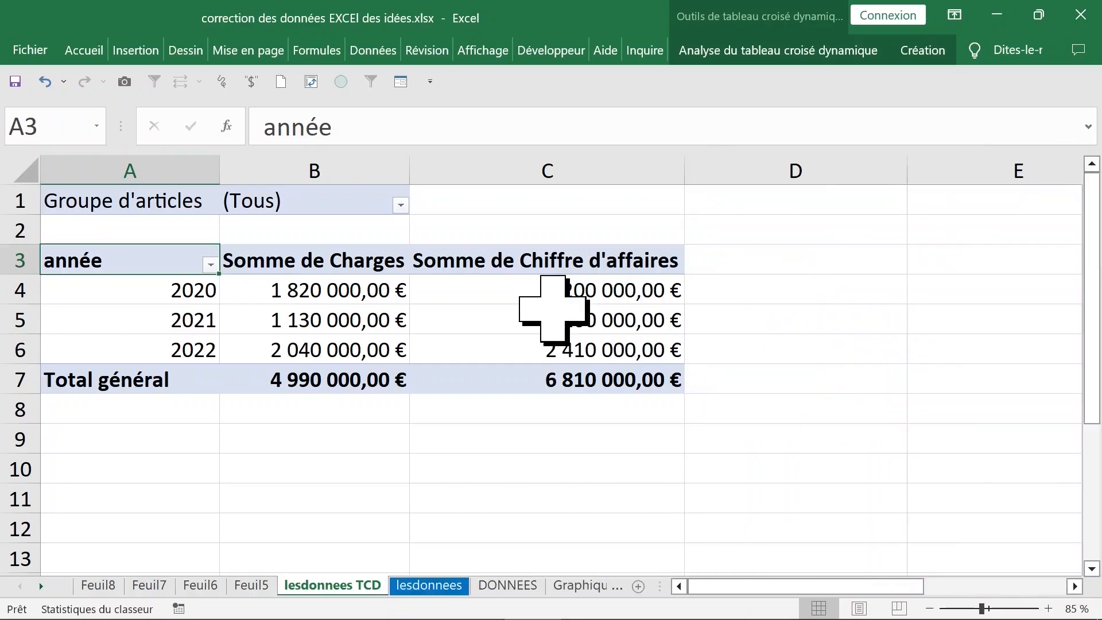
# Step: Summarize the Charges values by average (Moyenne) instead of sum
pyautogui.click(322, 290)
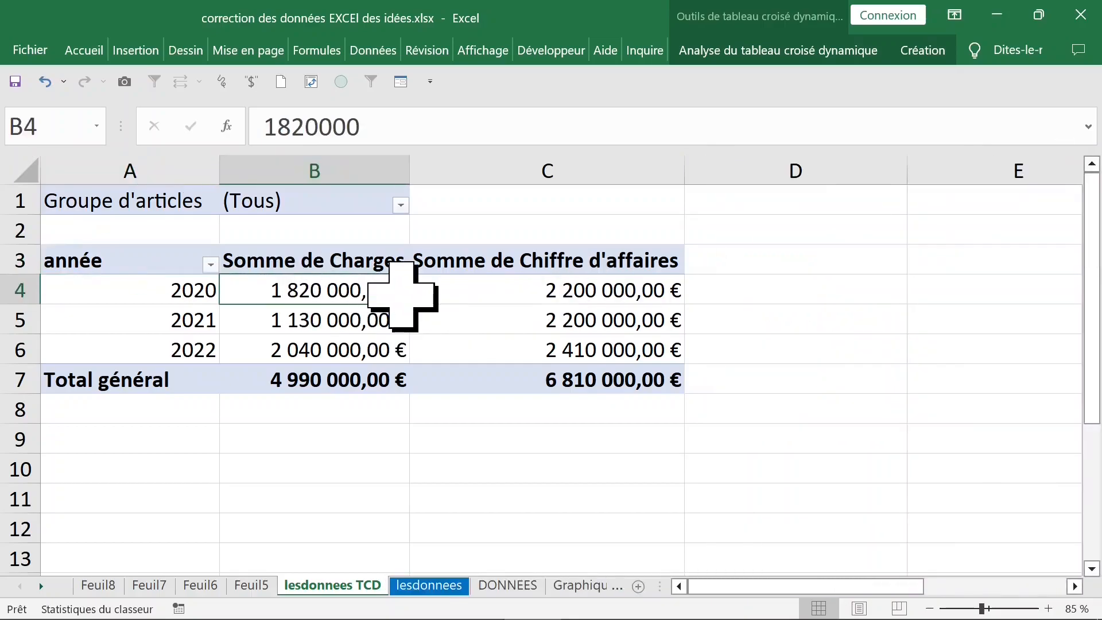
pyautogui.rightClick(320, 291)
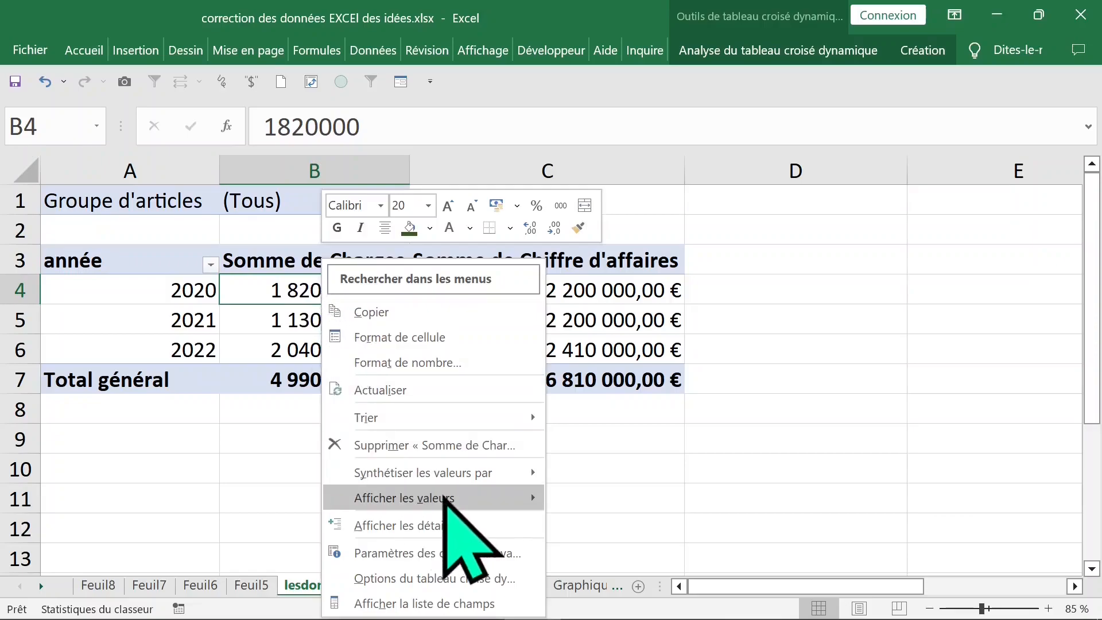
pyautogui.moveTo(453, 494)
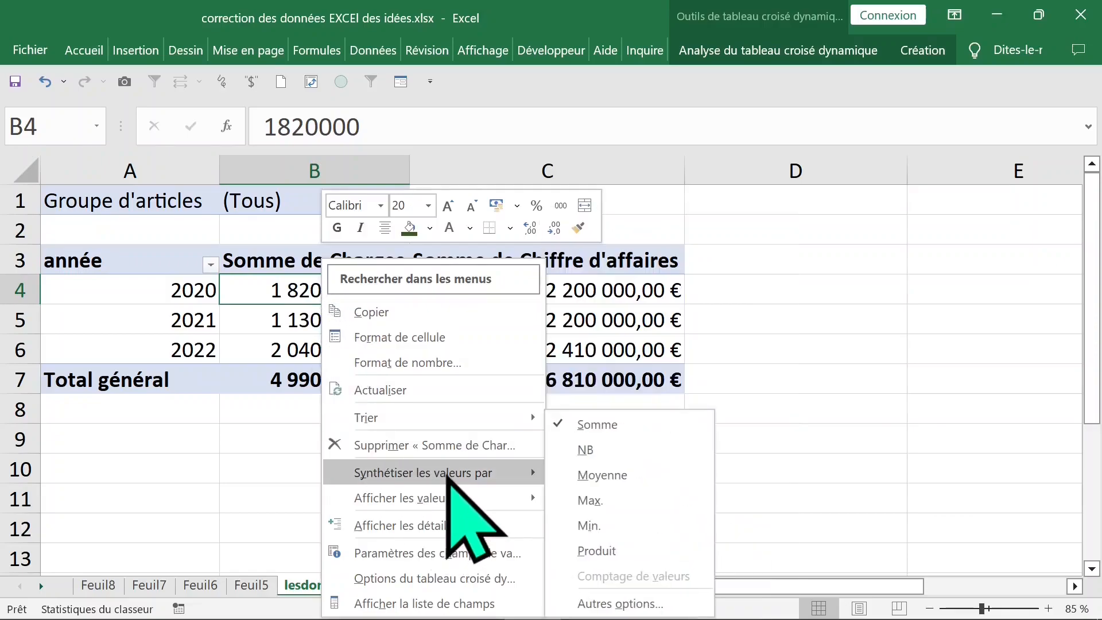
pyautogui.click(626, 474)
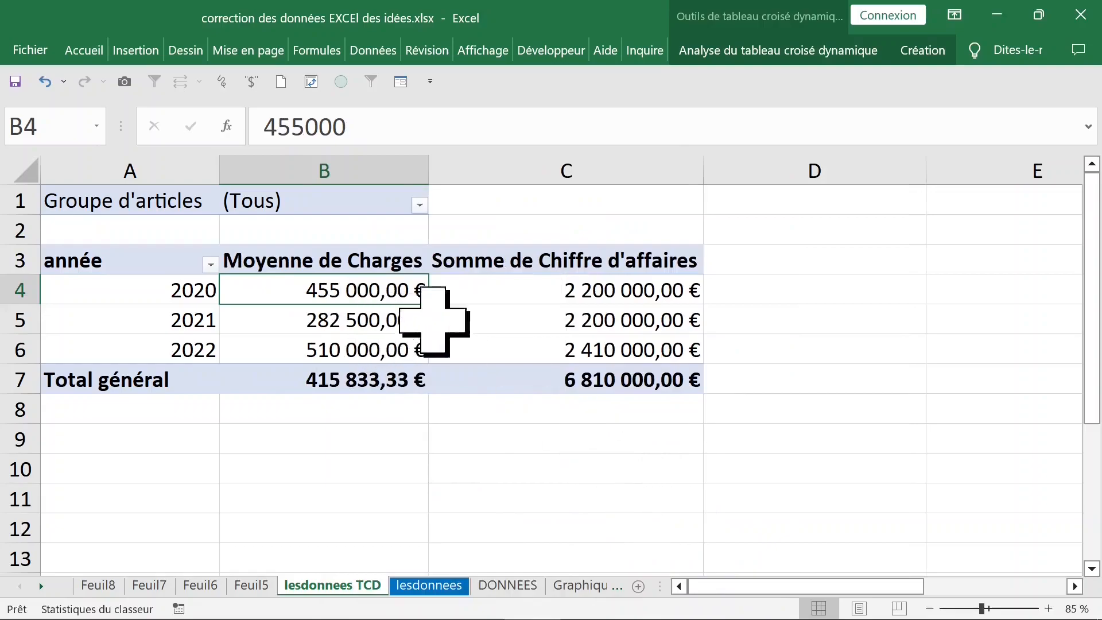
# Step: Summarize the Chiffre d'affaires values by average (Moyenne) instead of sum
pyautogui.click(493, 292)
pyautogui.rightClick(508, 291)
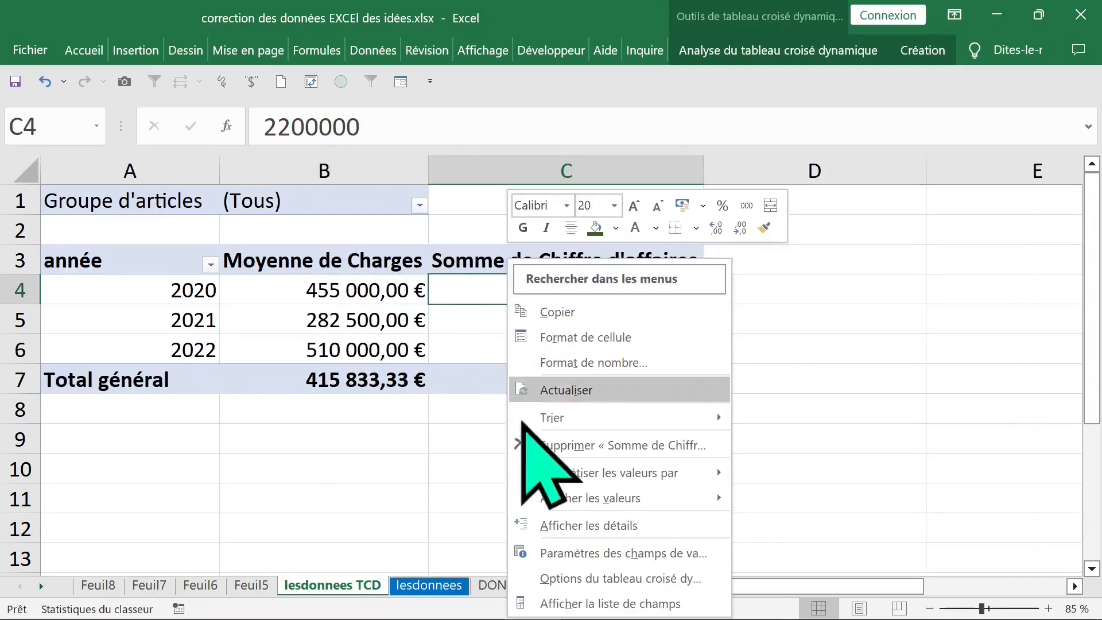
pyautogui.moveTo(599, 471)
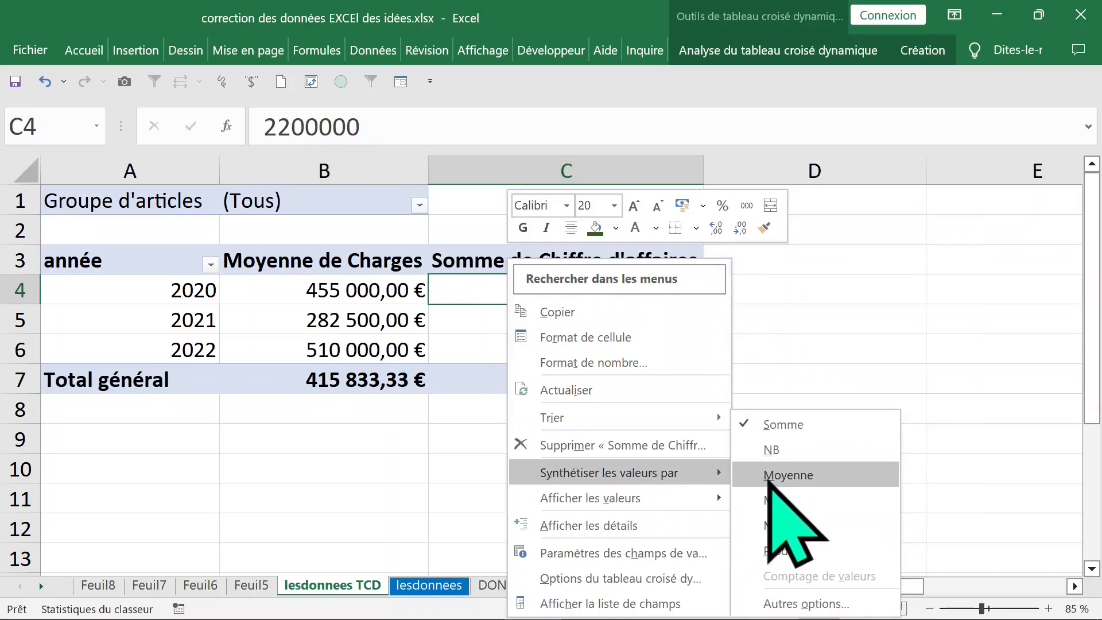
pyautogui.click(788, 475)
pyautogui.click(603, 321)
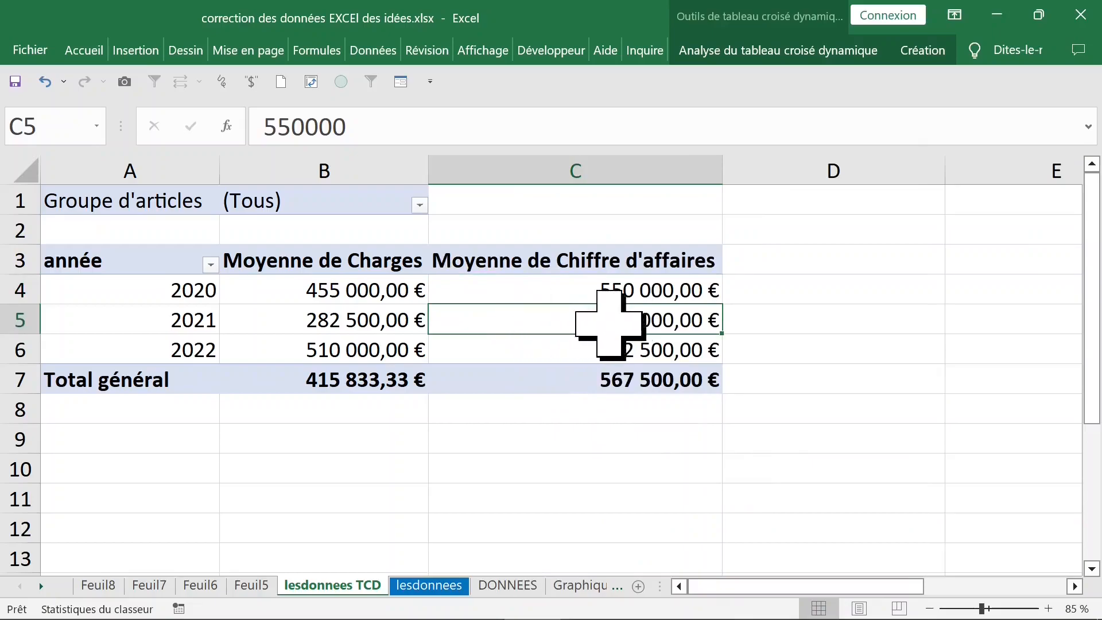
pyautogui.click(580, 268)
# Step: Move the Groupe d'articles field from the report filters back to the rows, placed above année
pyautogui.click(212, 296)
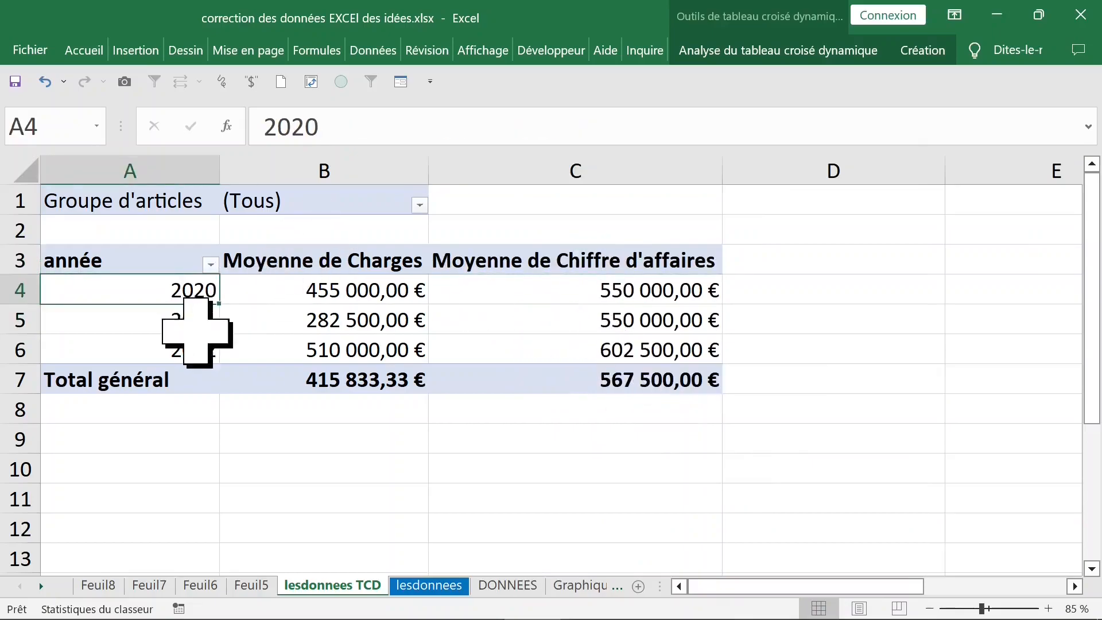
pyautogui.rightClick(169, 294)
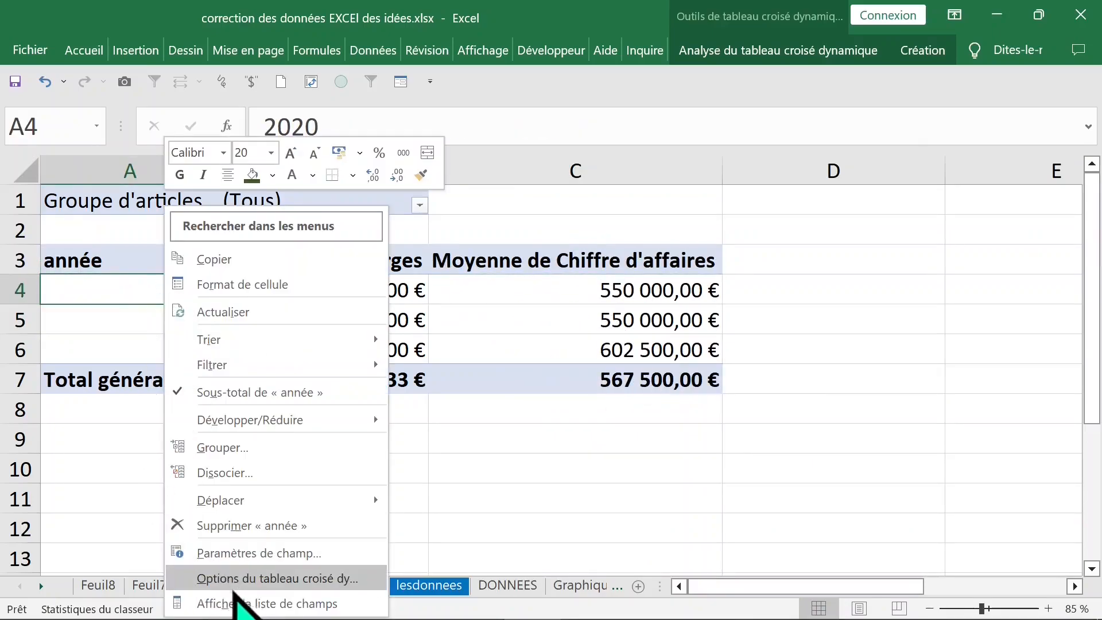
pyautogui.click(253, 578)
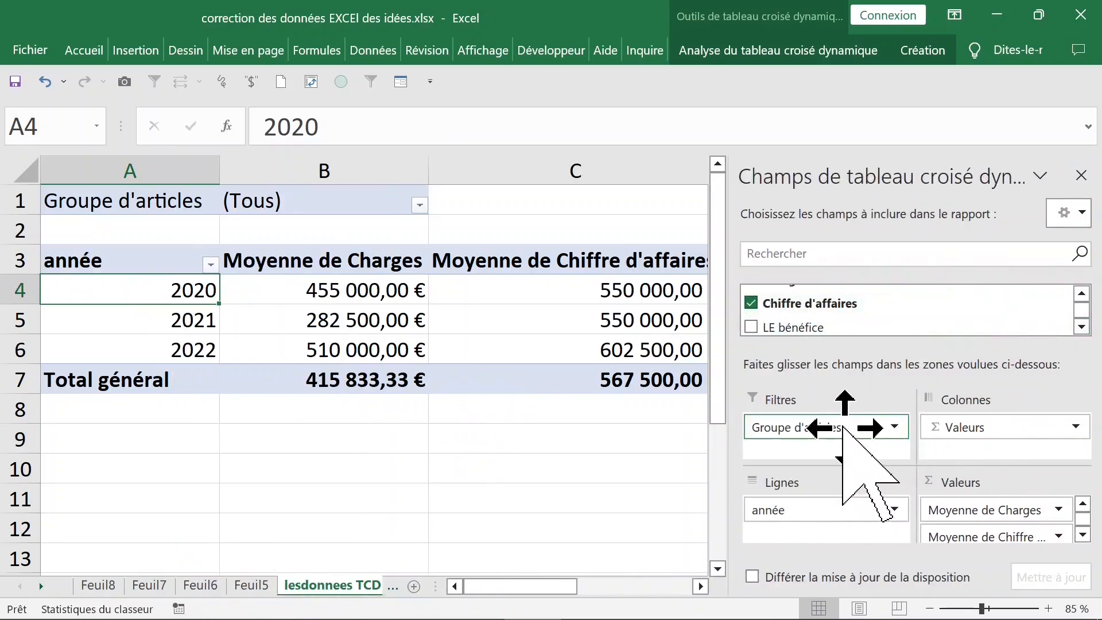
pyautogui.moveTo(844, 428)
pyautogui.mouseDown()
pyautogui.moveTo(815, 436)
pyautogui.moveTo(814, 504)
pyautogui.moveTo(847, 531)
pyautogui.moveTo(829, 511)
pyautogui.moveTo(828, 529)
pyautogui.mouseUp()
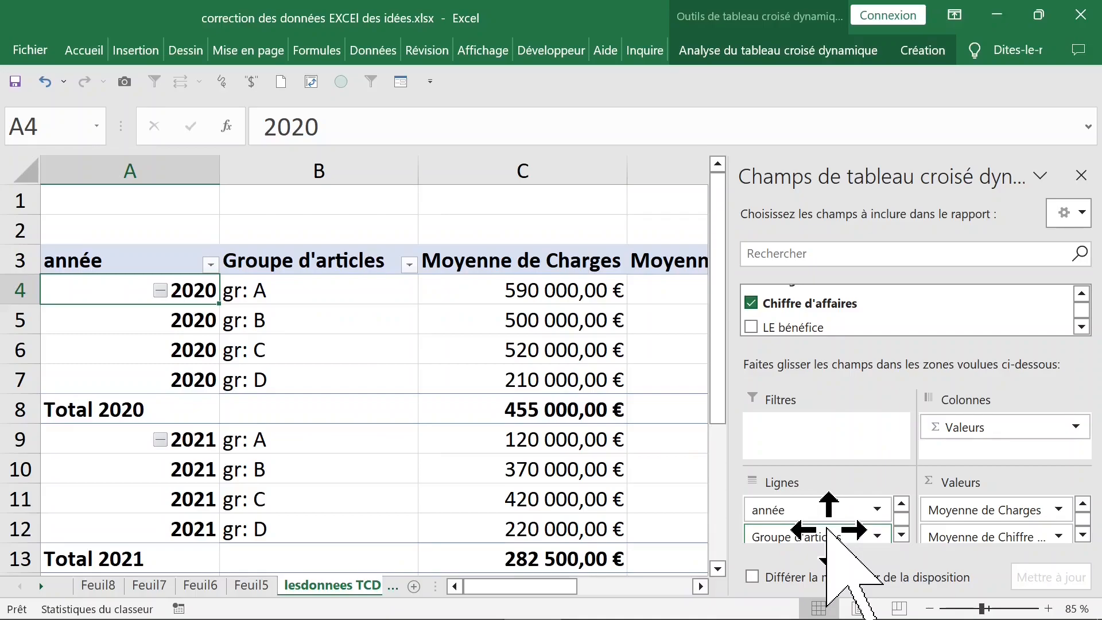
pyautogui.moveTo(827, 537); pyautogui.dragTo(827, 504)
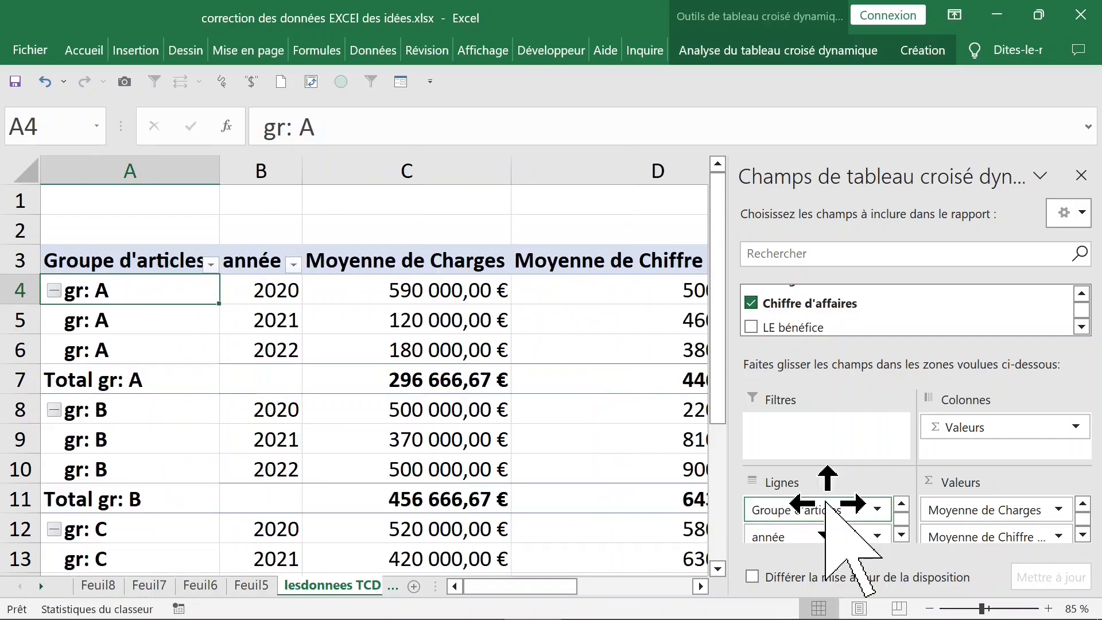
# Step: Close the field list and examine the average Charges and Chiffre d'affaires for each article group and year
pyautogui.click(1082, 175)
pyautogui.click(424, 316)
pyautogui.click(310, 287)
pyautogui.click(224, 286)
pyautogui.click(459, 290)
pyautogui.click(419, 380)
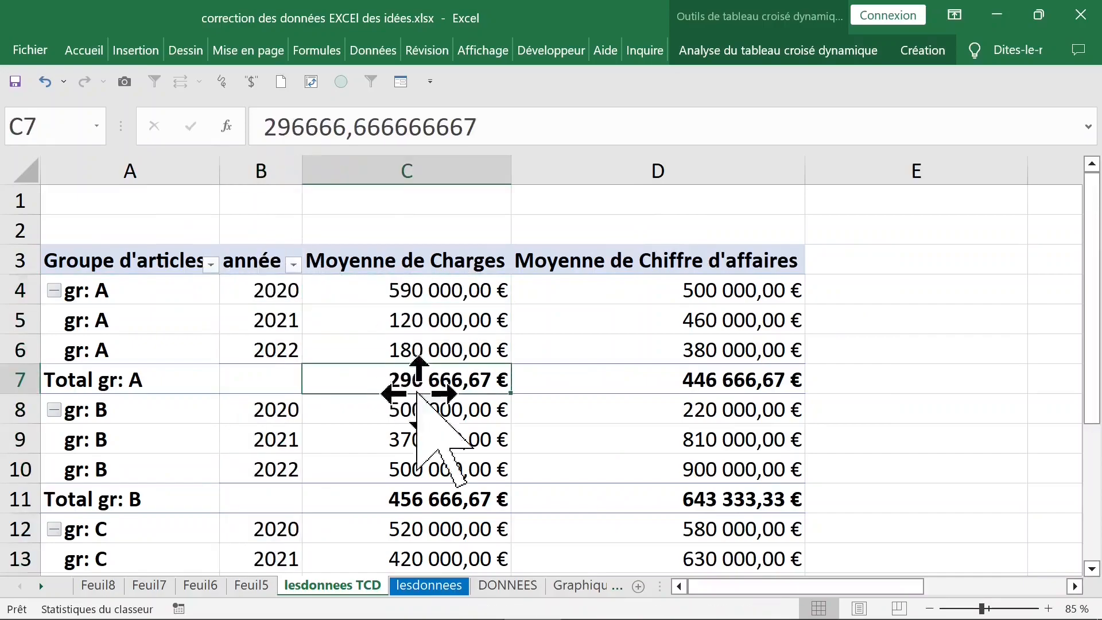
pyautogui.click(468, 290)
pyautogui.click(454, 167)
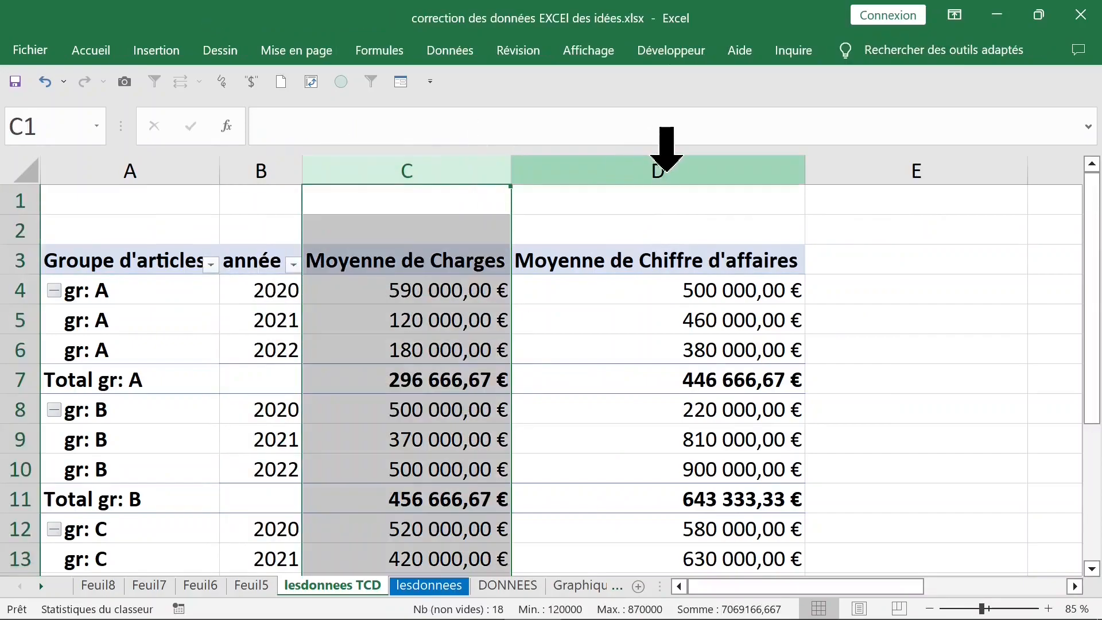
pyautogui.click(668, 166)
pyautogui.click(643, 352)
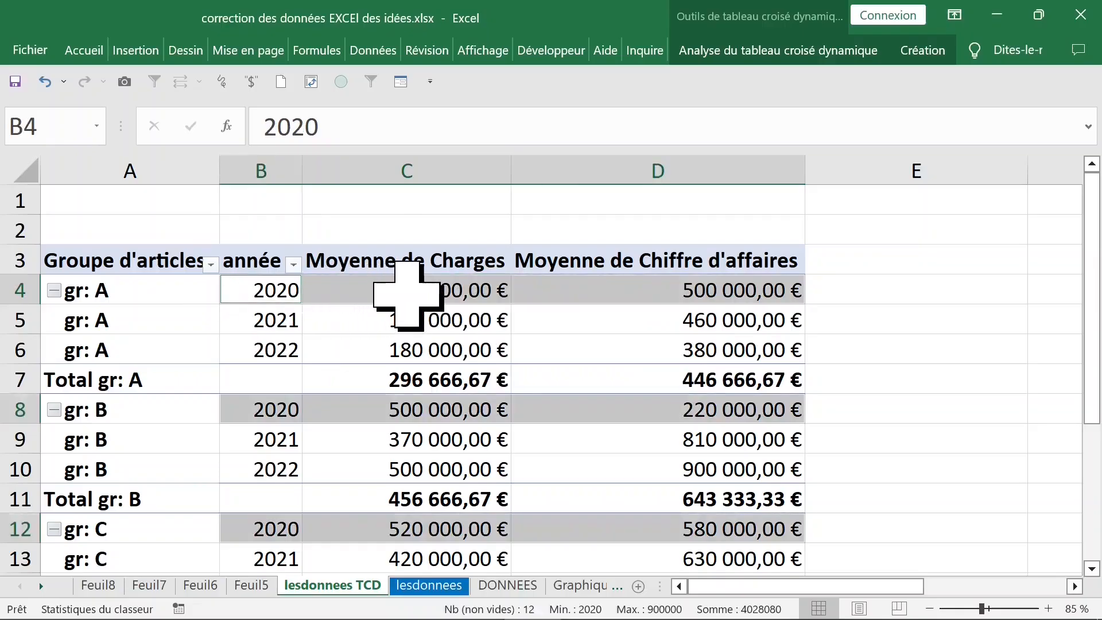
# Step: Summarize the Charges values by maximum (Max.) instead of average
pyautogui.click(406, 290)
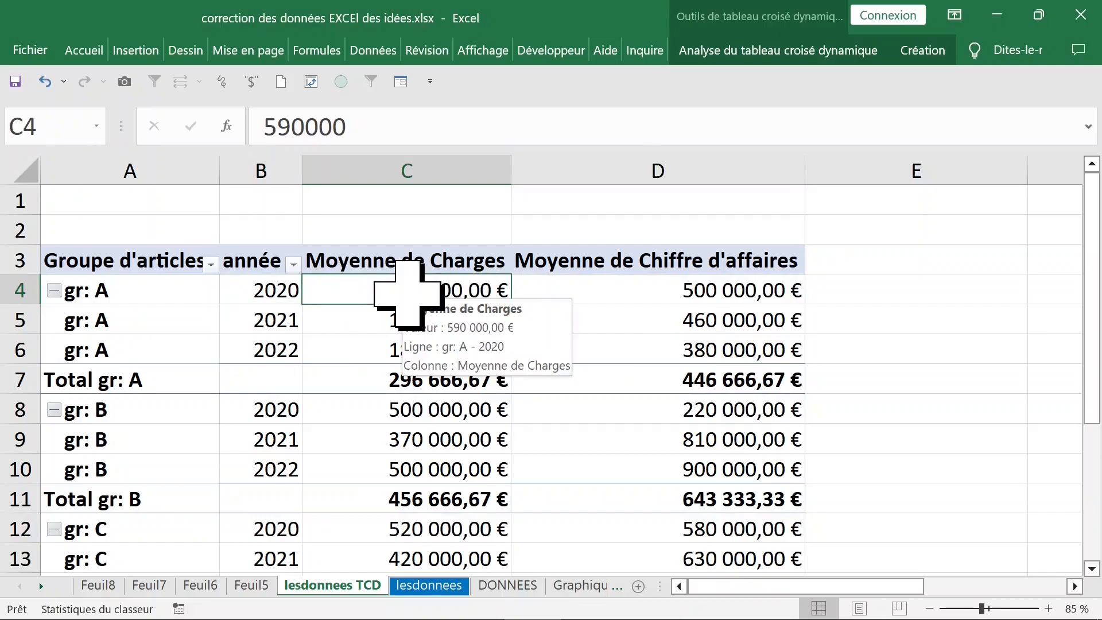
pyautogui.rightClick(403, 290)
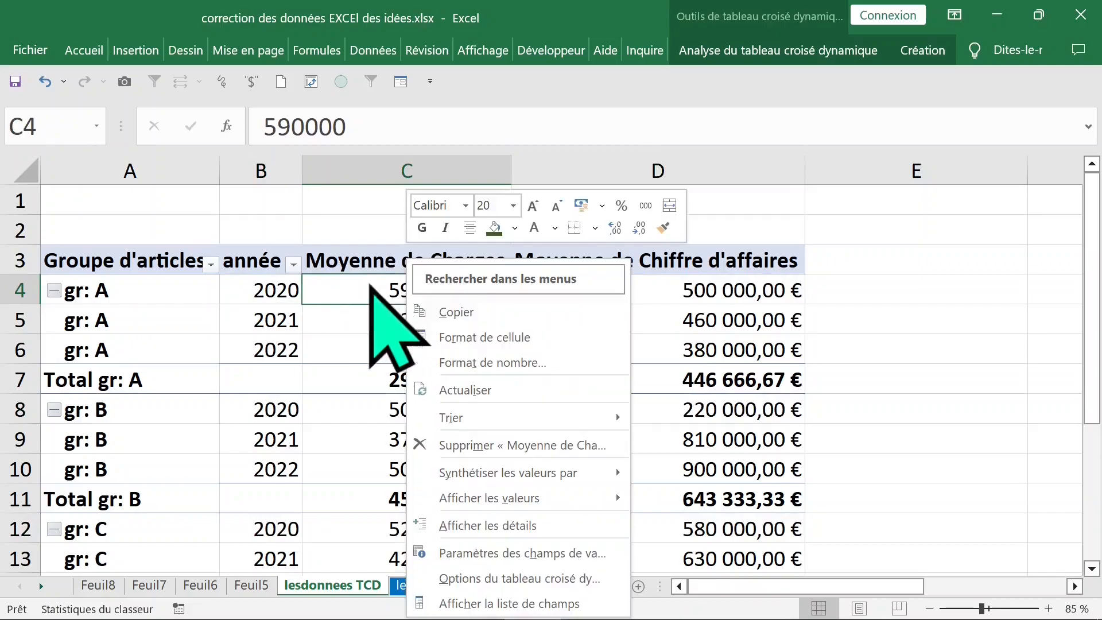
pyautogui.moveTo(484, 475)
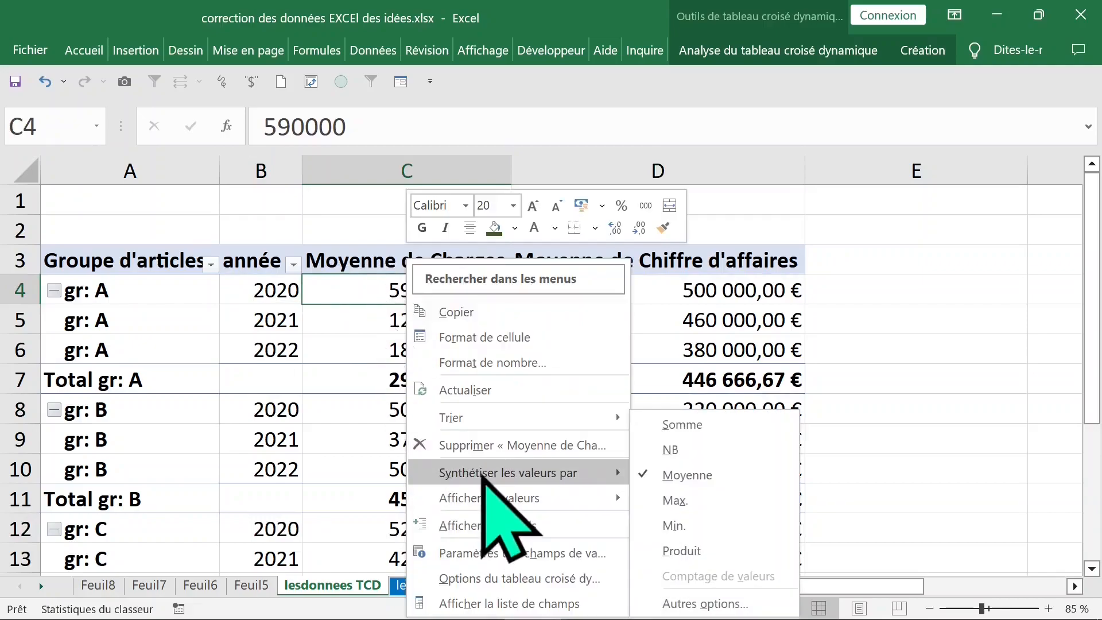
pyautogui.click(675, 500)
# Step: Summarize the Chiffre d'affaires values by maximum (Max.) instead of average
pyautogui.click(594, 290)
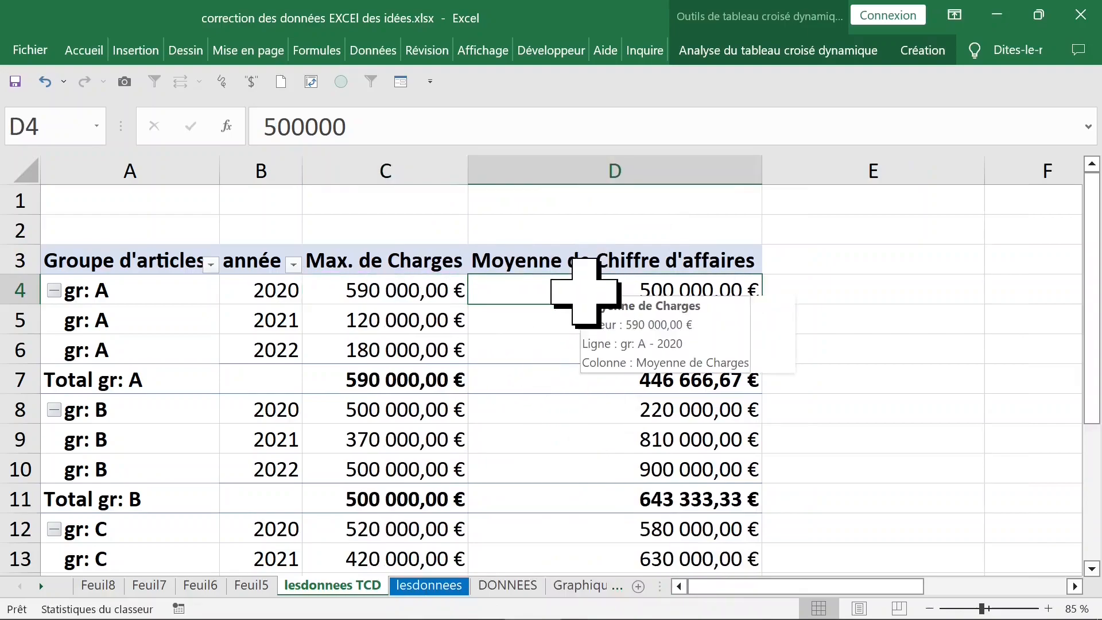
pyautogui.rightClick(587, 292)
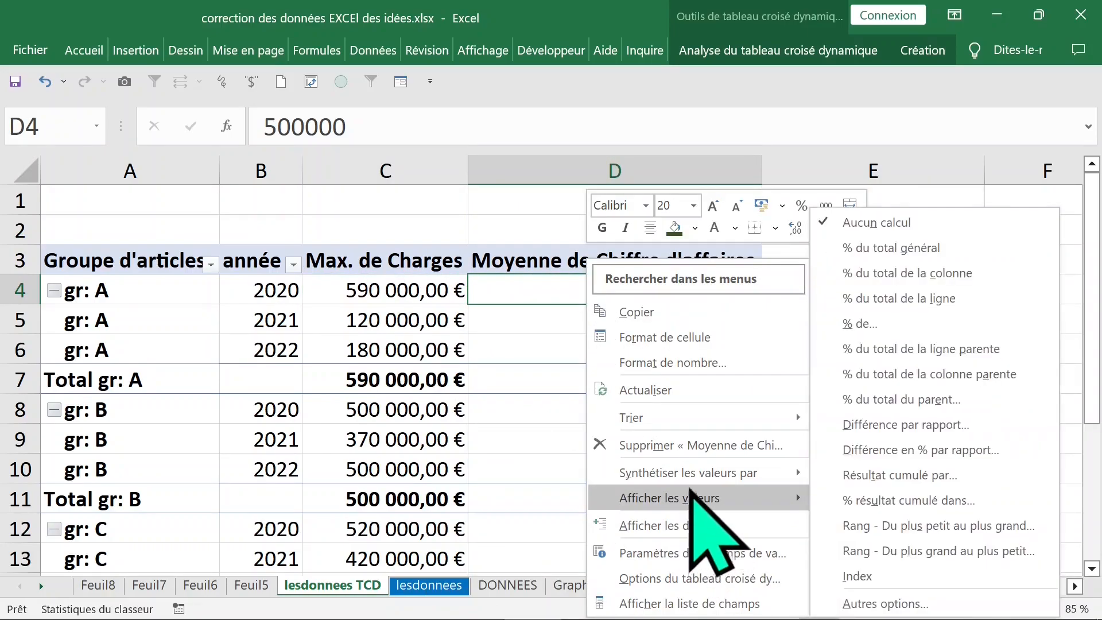
pyautogui.moveTo(690, 478)
pyautogui.click(878, 501)
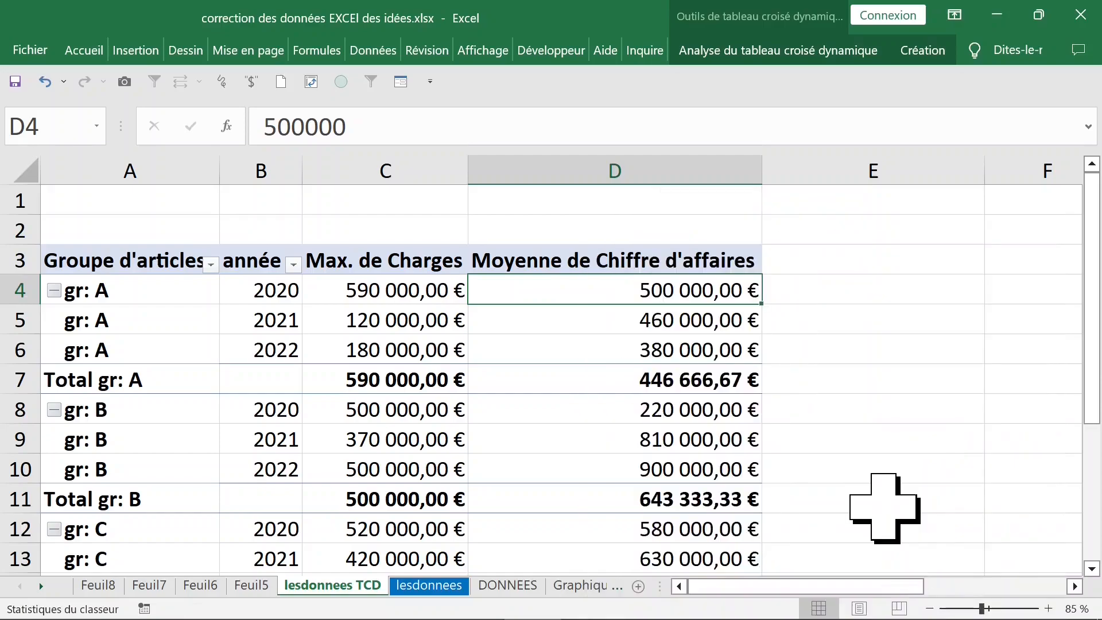
pyautogui.click(435, 344)
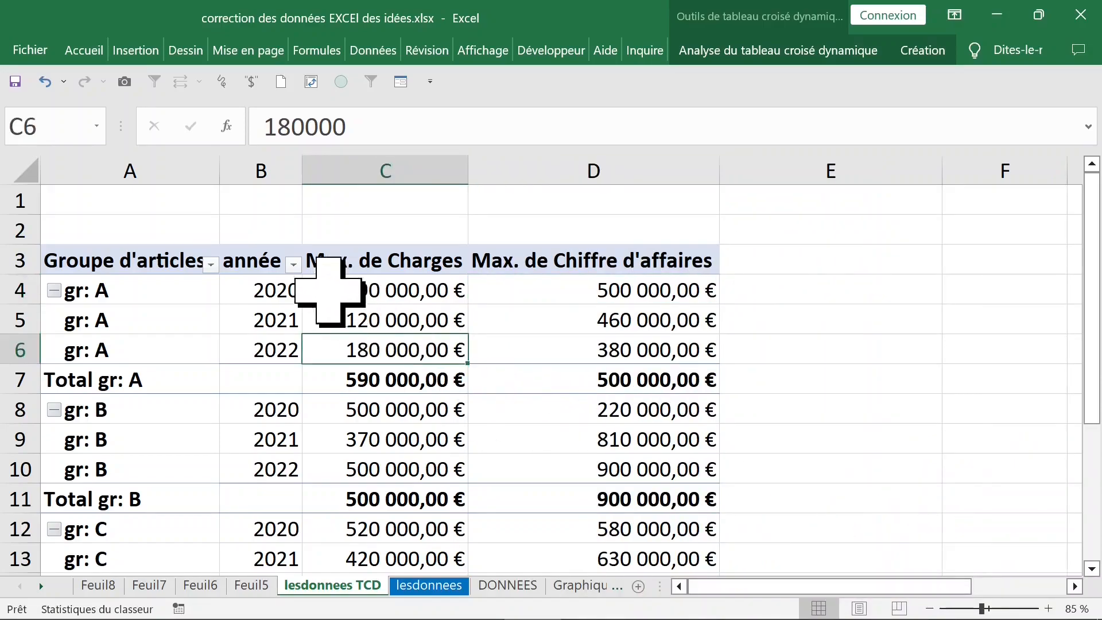
pyautogui.click(296, 286)
pyautogui.click(253, 319)
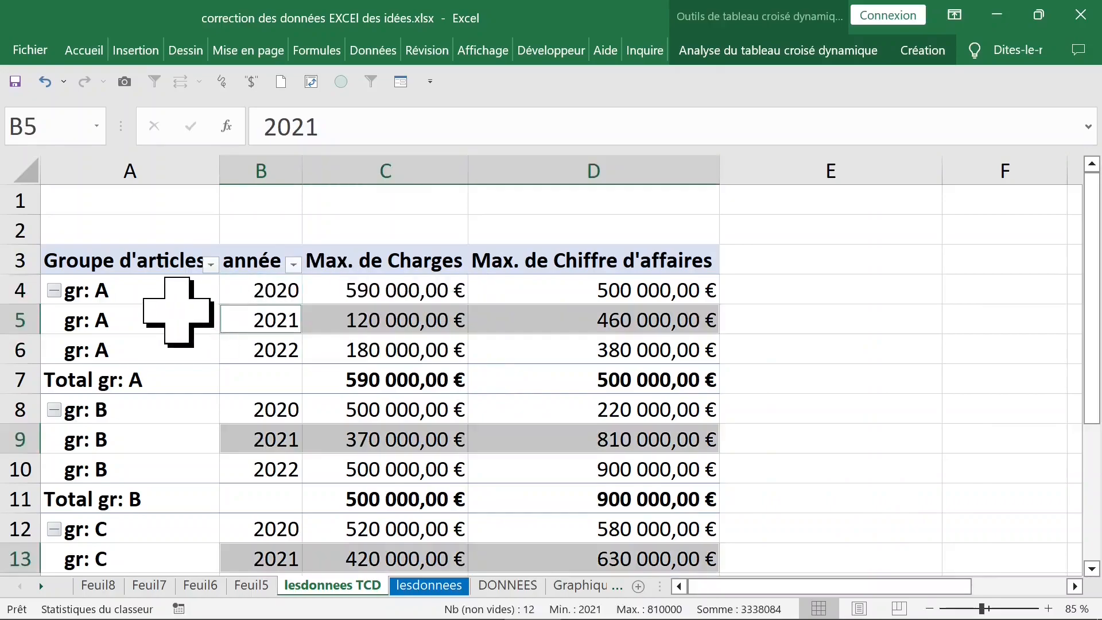
pyautogui.click(183, 316)
# Step: Collapse the year details of article groups gr: A, gr: B, gr: C and gr: D
pyautogui.click(54, 291)
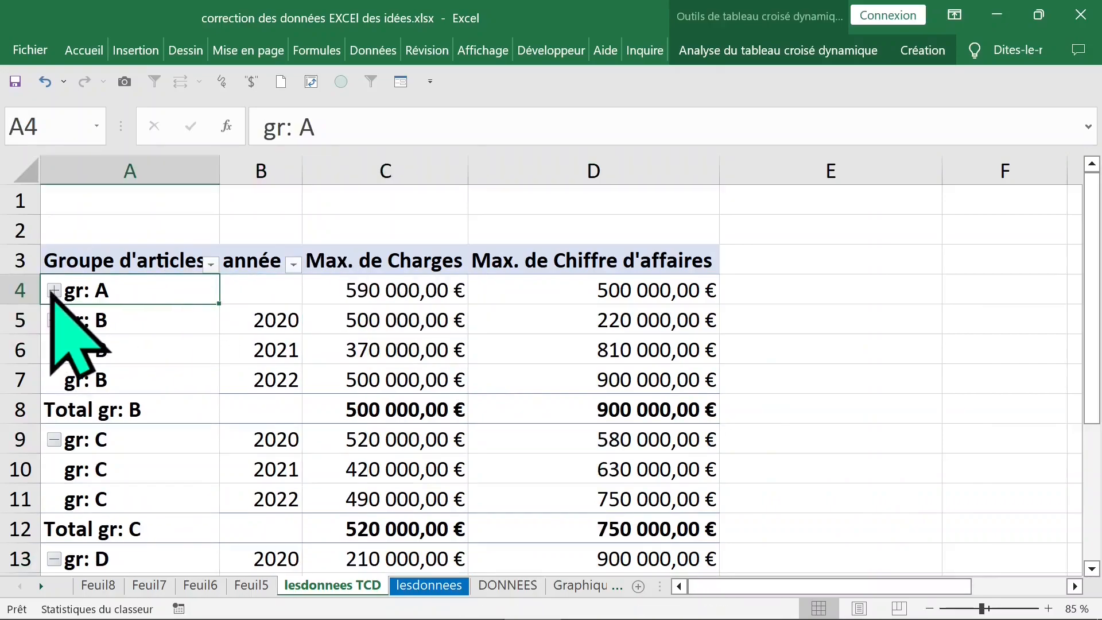
pyautogui.click(54, 320)
pyautogui.click(53, 350)
pyautogui.click(53, 379)
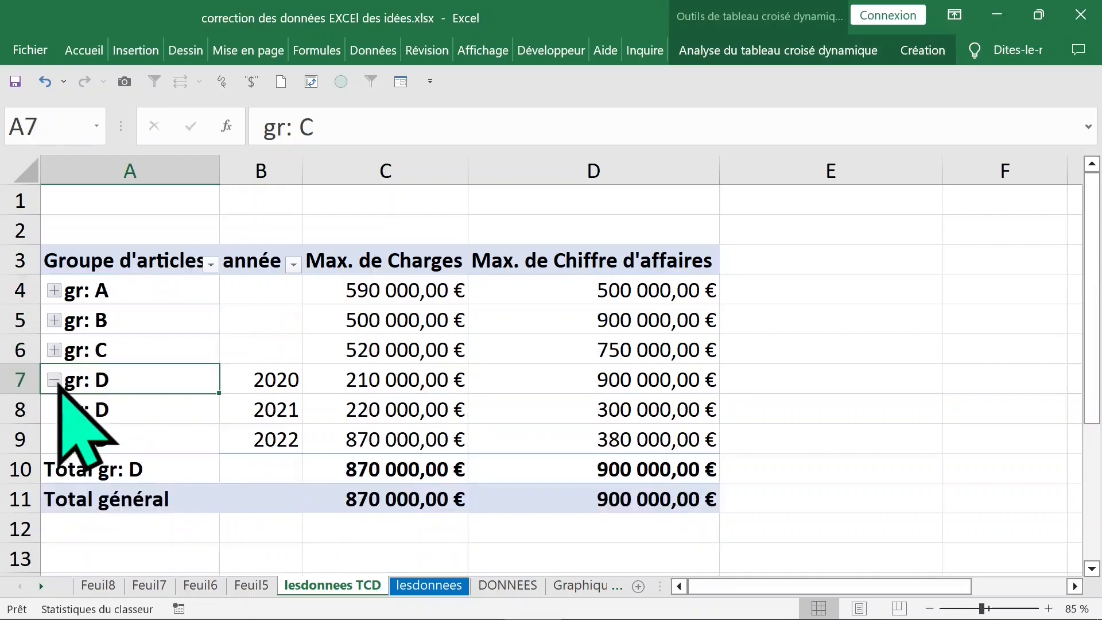
pyautogui.click(455, 295)
pyautogui.click(456, 351)
pyautogui.click(596, 344)
pyautogui.click(430, 320)
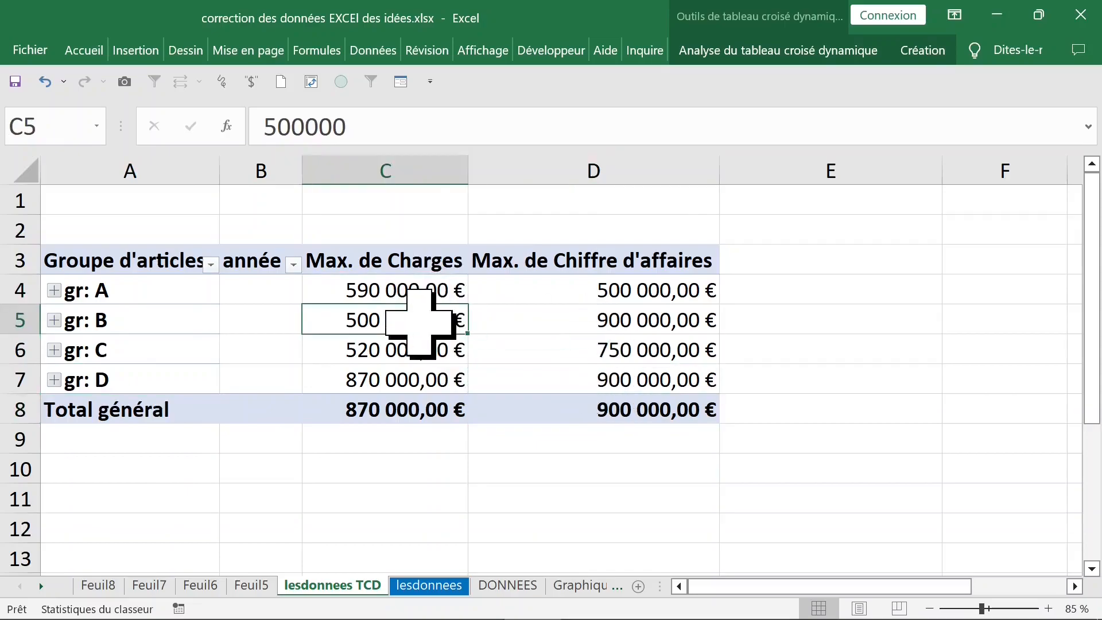
# Step: Summarize the Charges values by sum (Somme) instead of maximum
pyautogui.click(344, 289)
pyautogui.rightClick(340, 290)
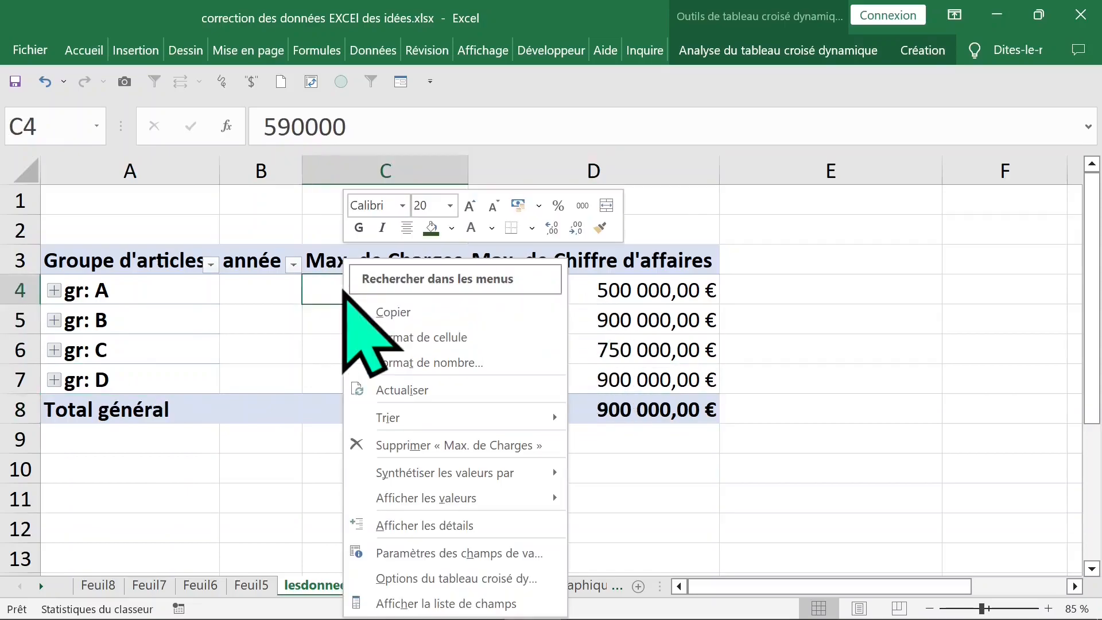
pyautogui.moveTo(428, 475)
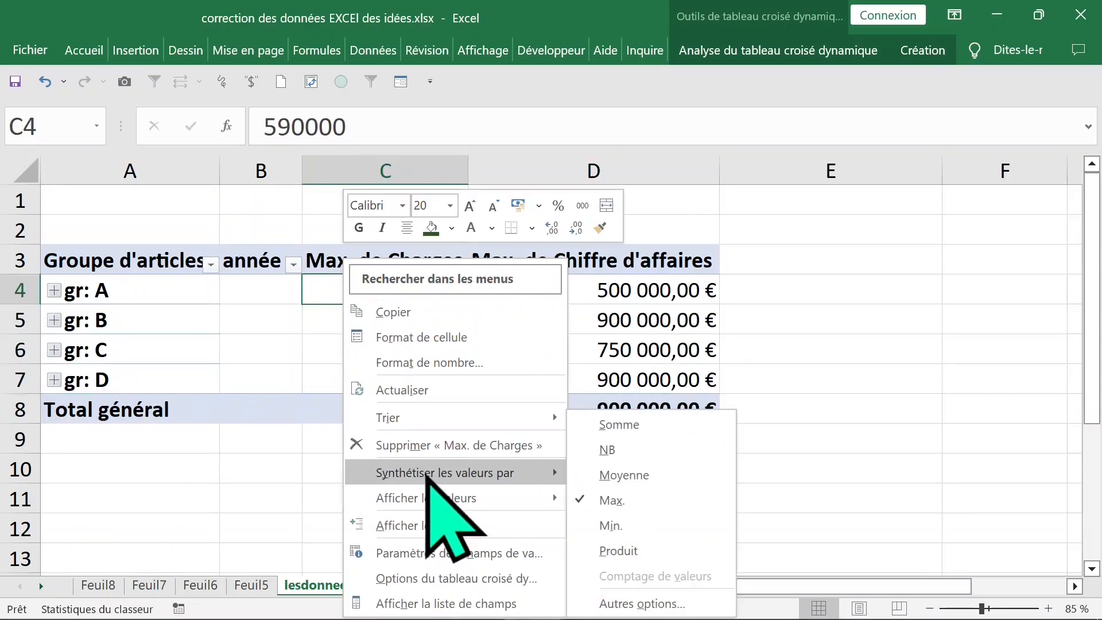
pyautogui.click(614, 425)
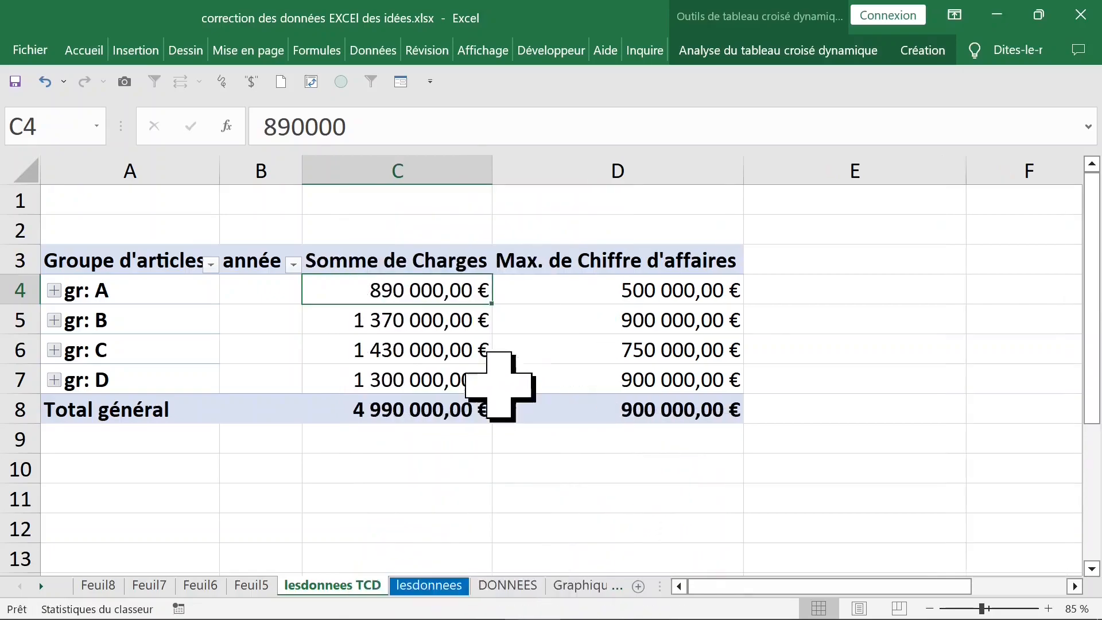
# Step: Summarize the Chiffre d'affaires values by sum (Somme) instead of maximum
pyautogui.rightClick(626, 290)
pyautogui.moveTo(685, 480)
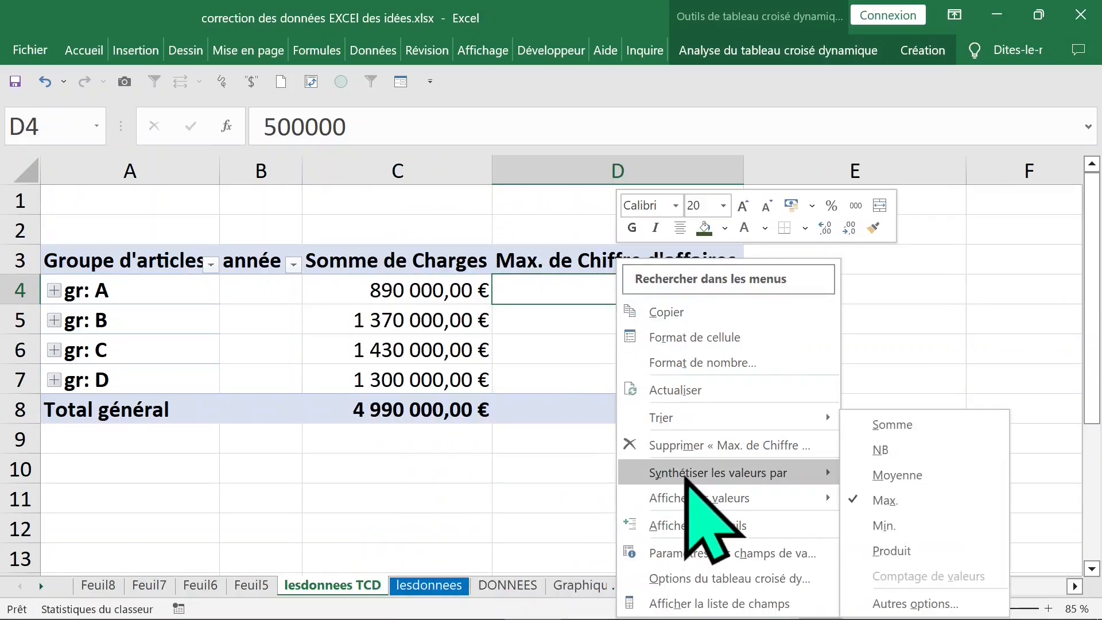
pyautogui.click(892, 425)
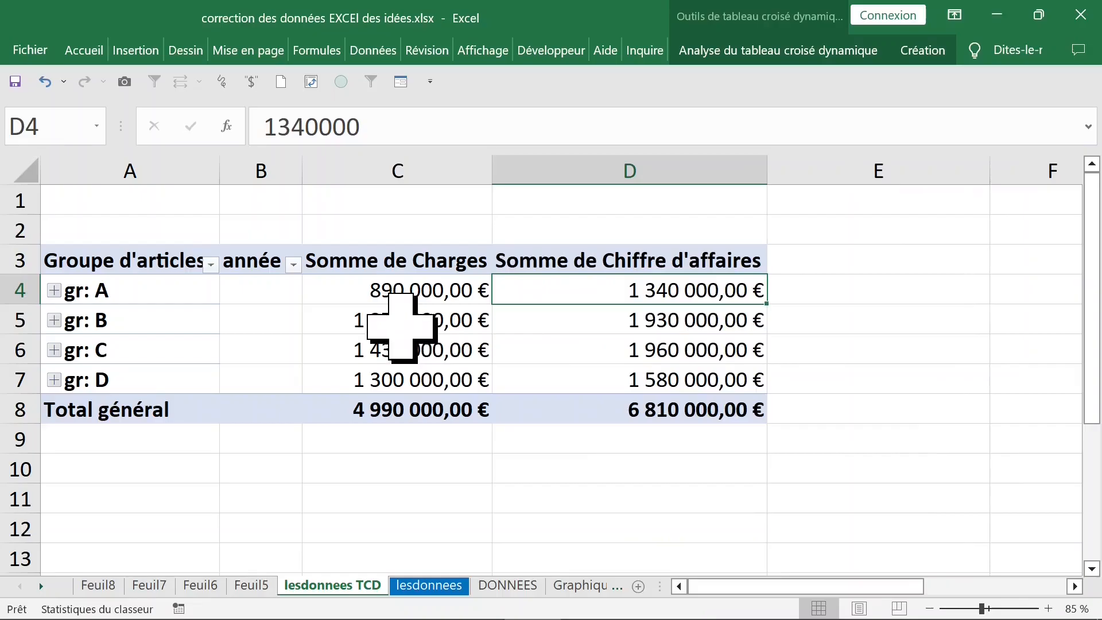
# Step: Show the Charges values as a percentage of the column total (% du total de la colonne)
pyautogui.click(403, 287)
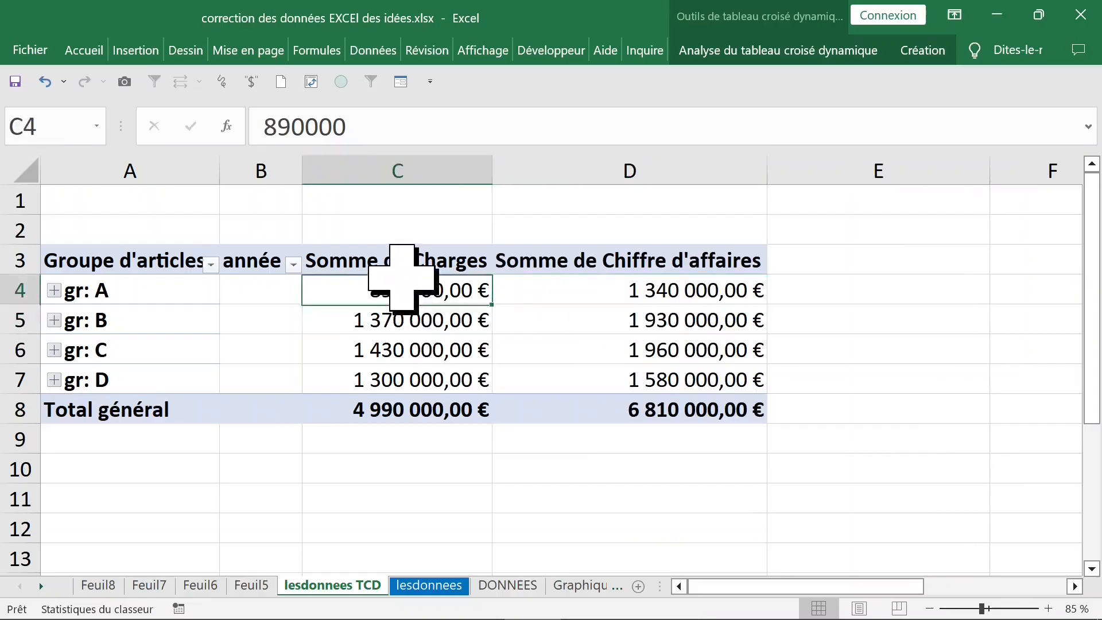
pyautogui.click(416, 382)
pyautogui.click(372, 281)
pyautogui.rightClick(353, 287)
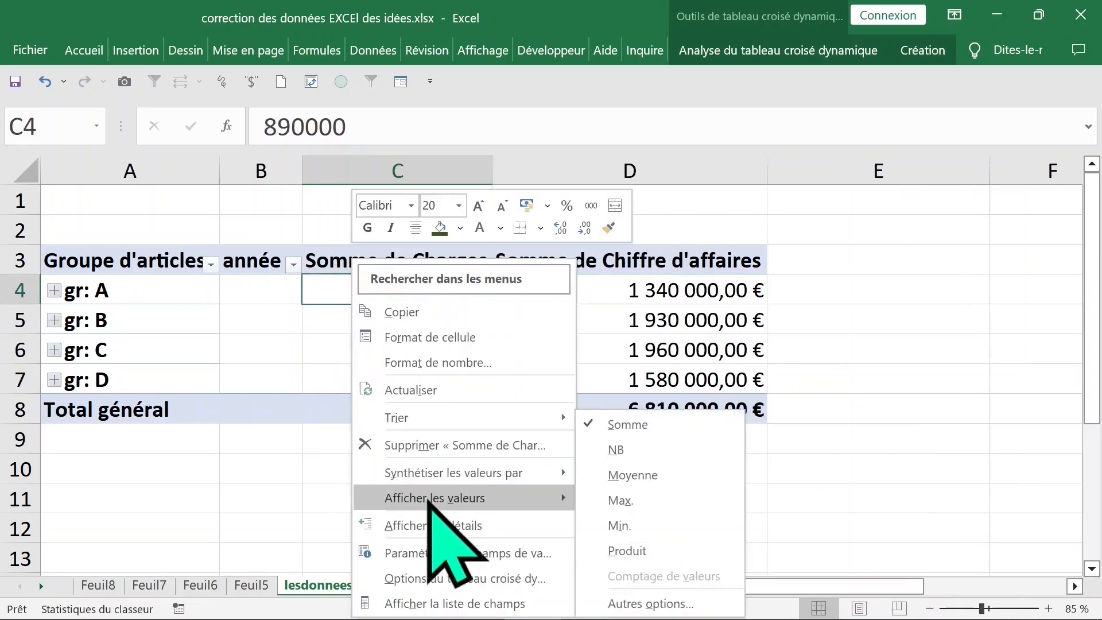
pyautogui.moveTo(436, 497)
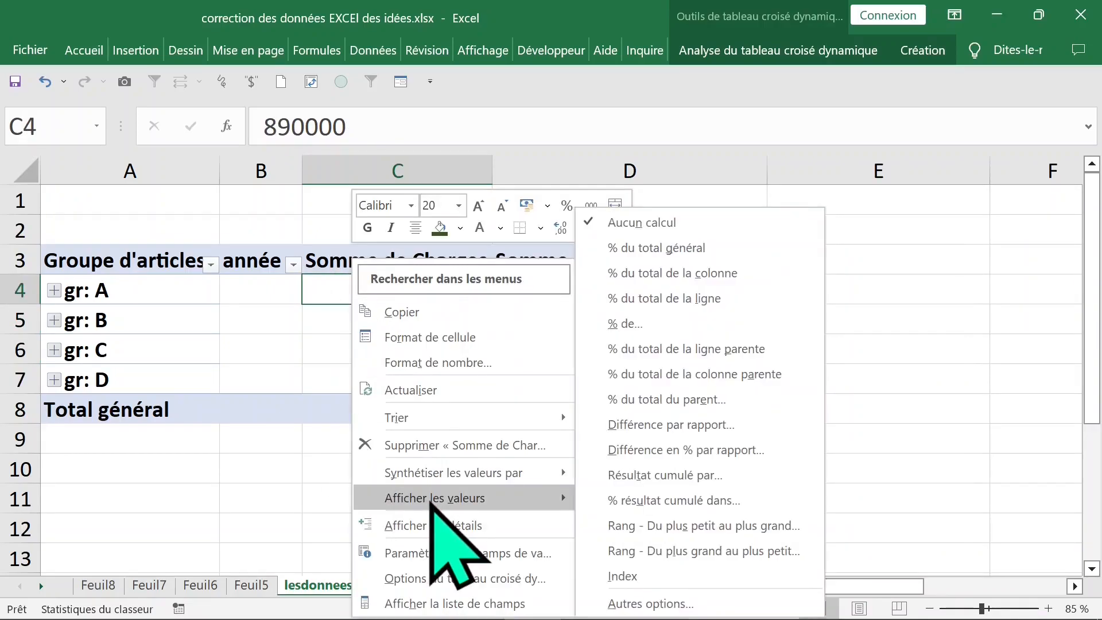
pyautogui.click(686, 275)
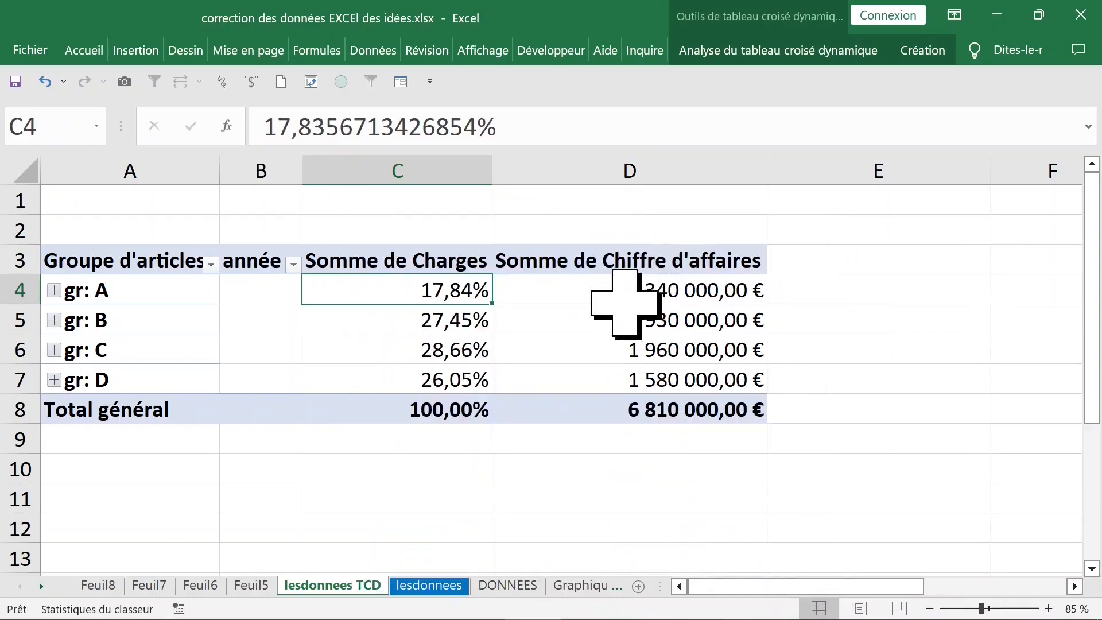
# Step: Show the Chiffre d'affaires values as a percentage of the column total (% du total de la colonne)
pyautogui.click(656, 292)
pyautogui.rightClick(651, 292)
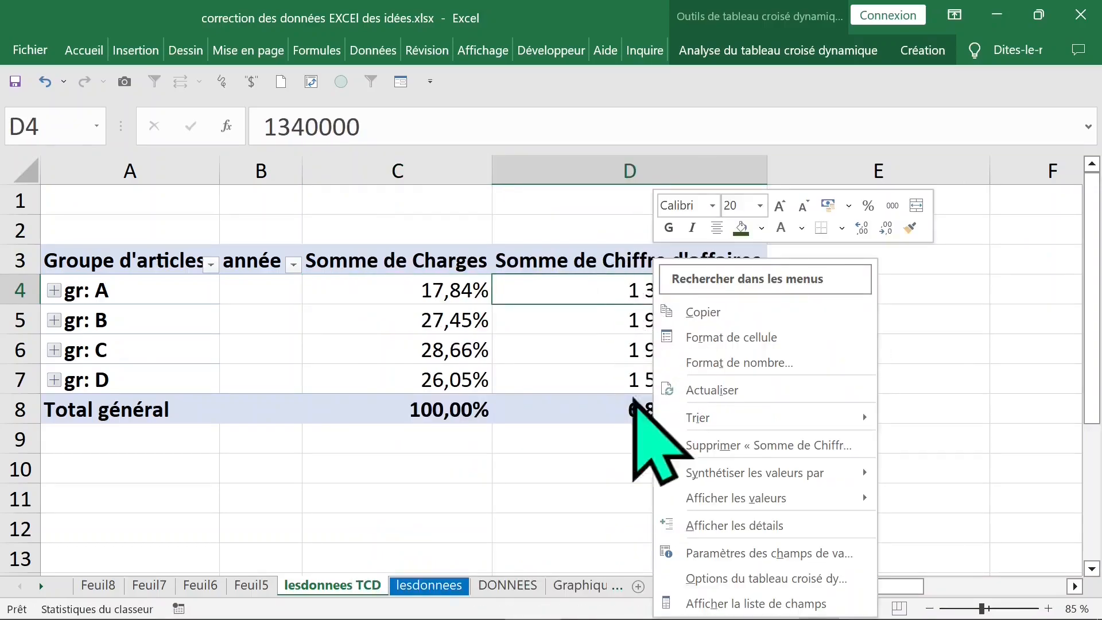
pyautogui.moveTo(712, 473)
pyautogui.moveTo(768, 495)
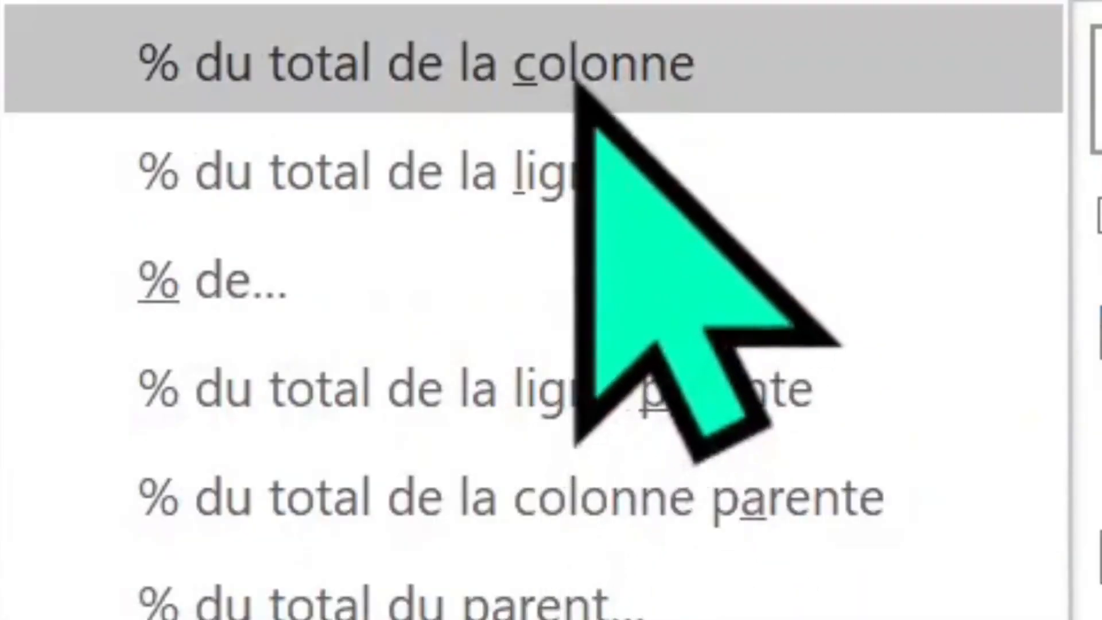
pyautogui.click(577, 88)
pyautogui.click(806, 498)
pyautogui.click(487, 472)
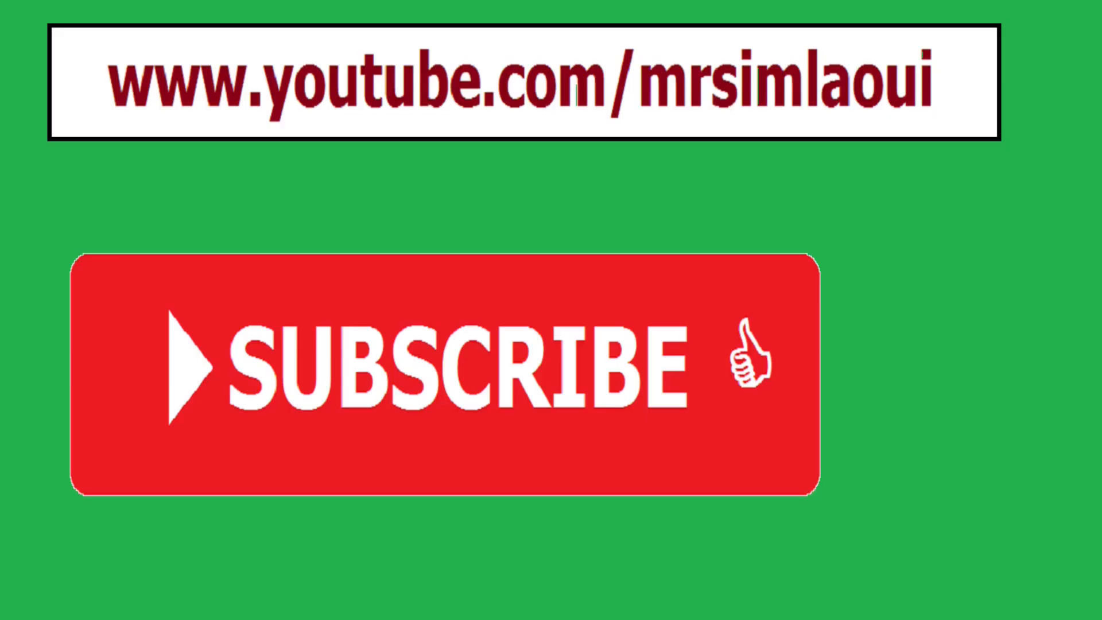